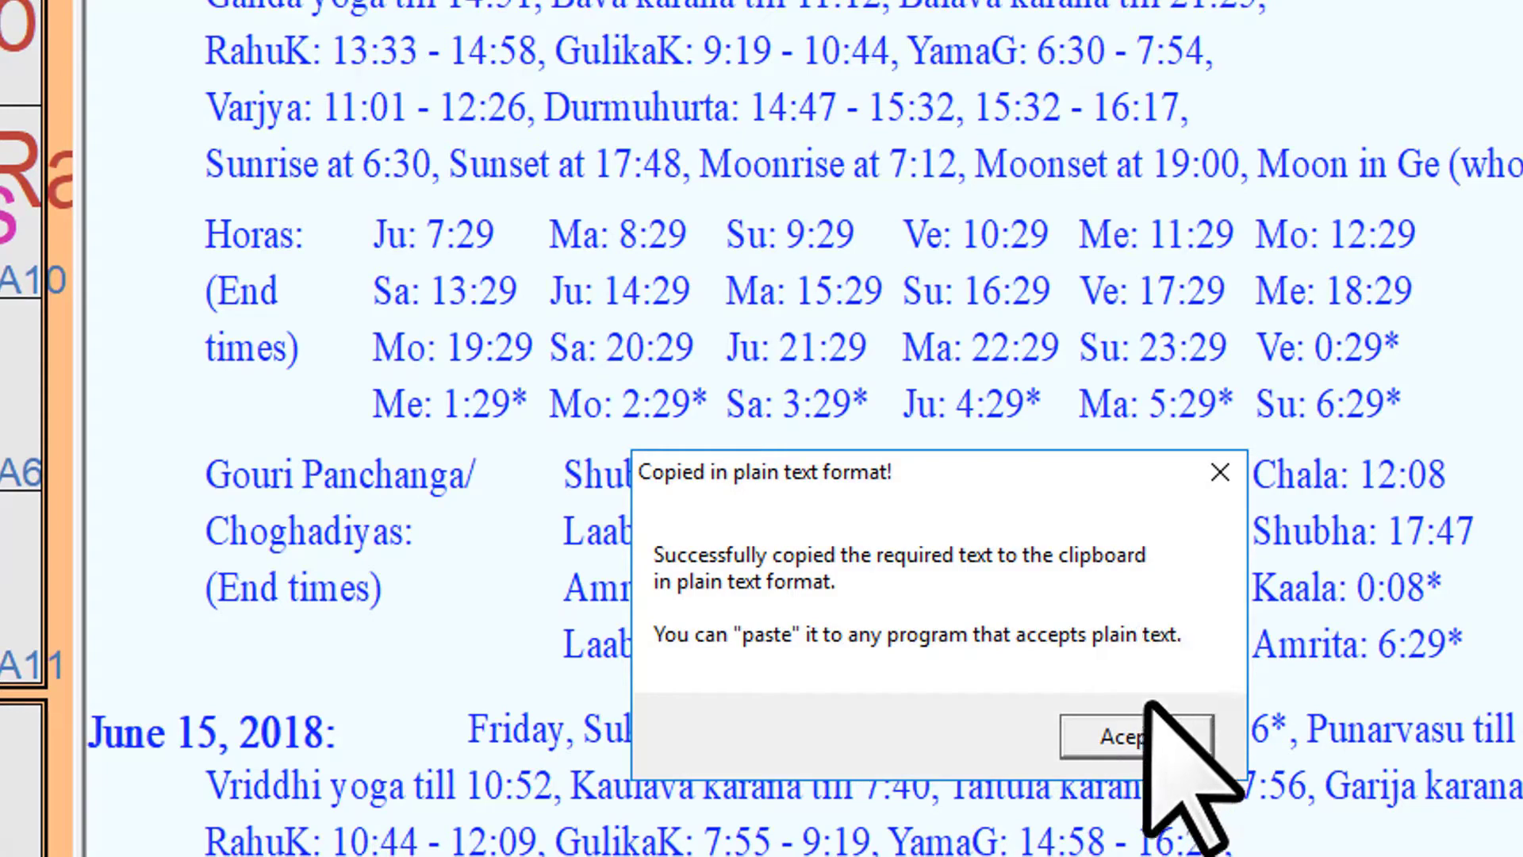
# Dismiss the copy notice, switch to Word and paste the June 2018 monthly ephemeris into the blank document.
pyautogui.click(1136, 737)
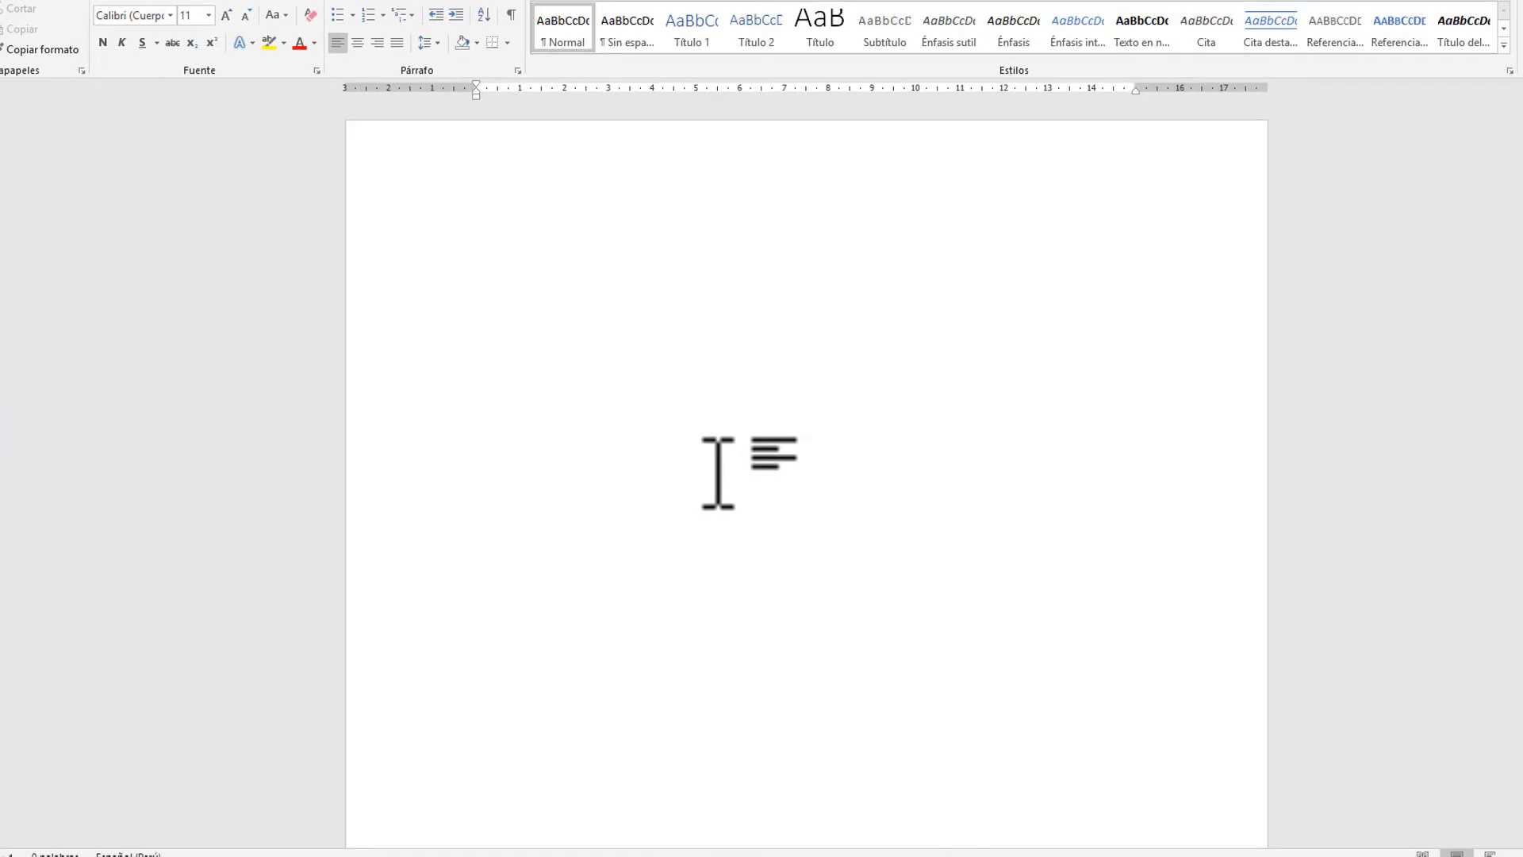
pyautogui.hotkey('ctrl', 'v')
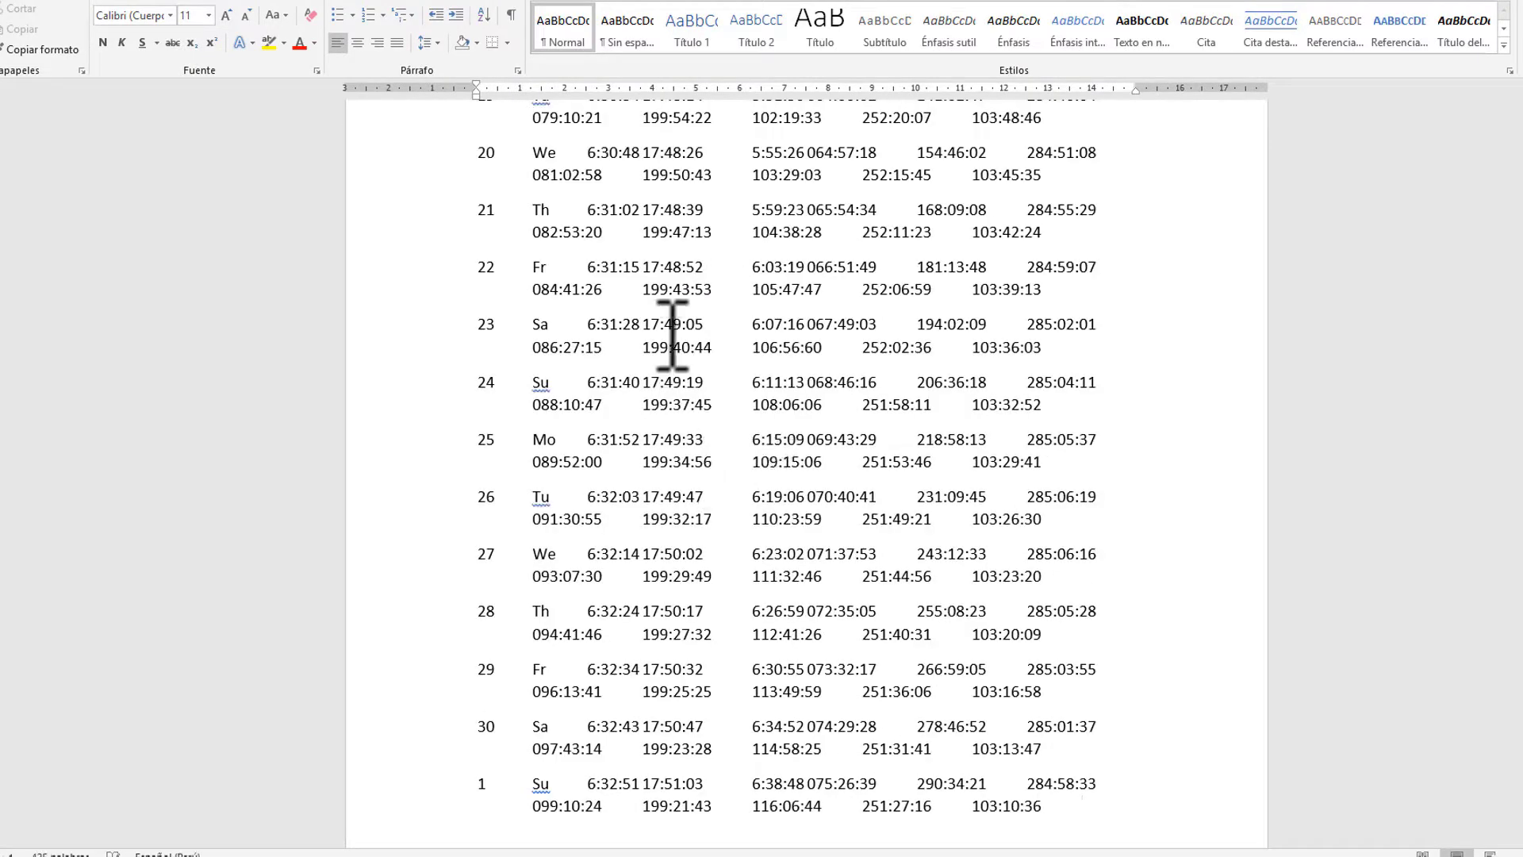
pyautogui.scroll(20, 726, 442)
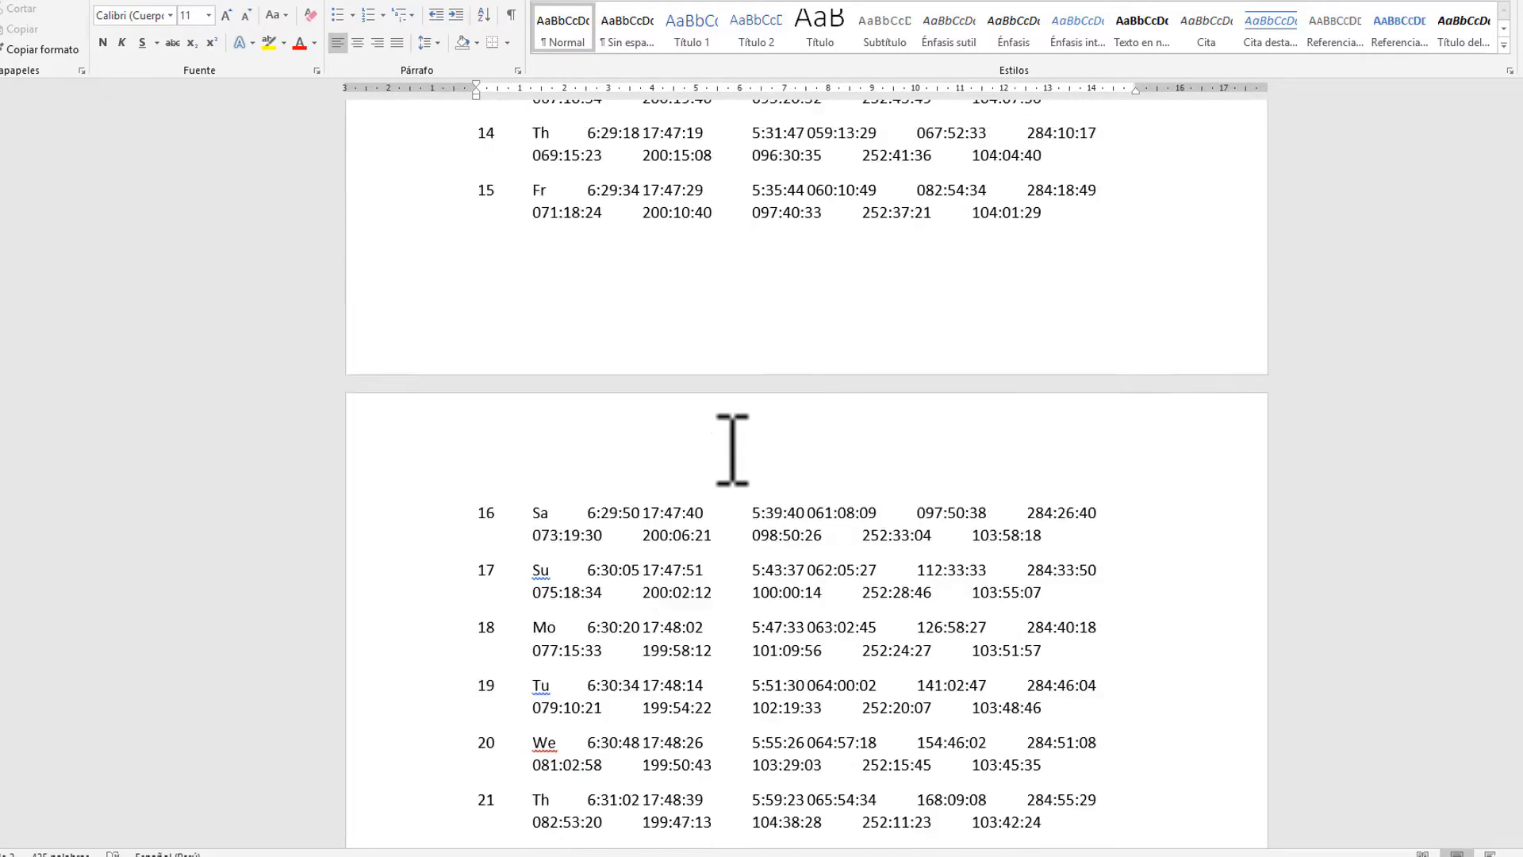
pyautogui.scroll(3, 720, 454)
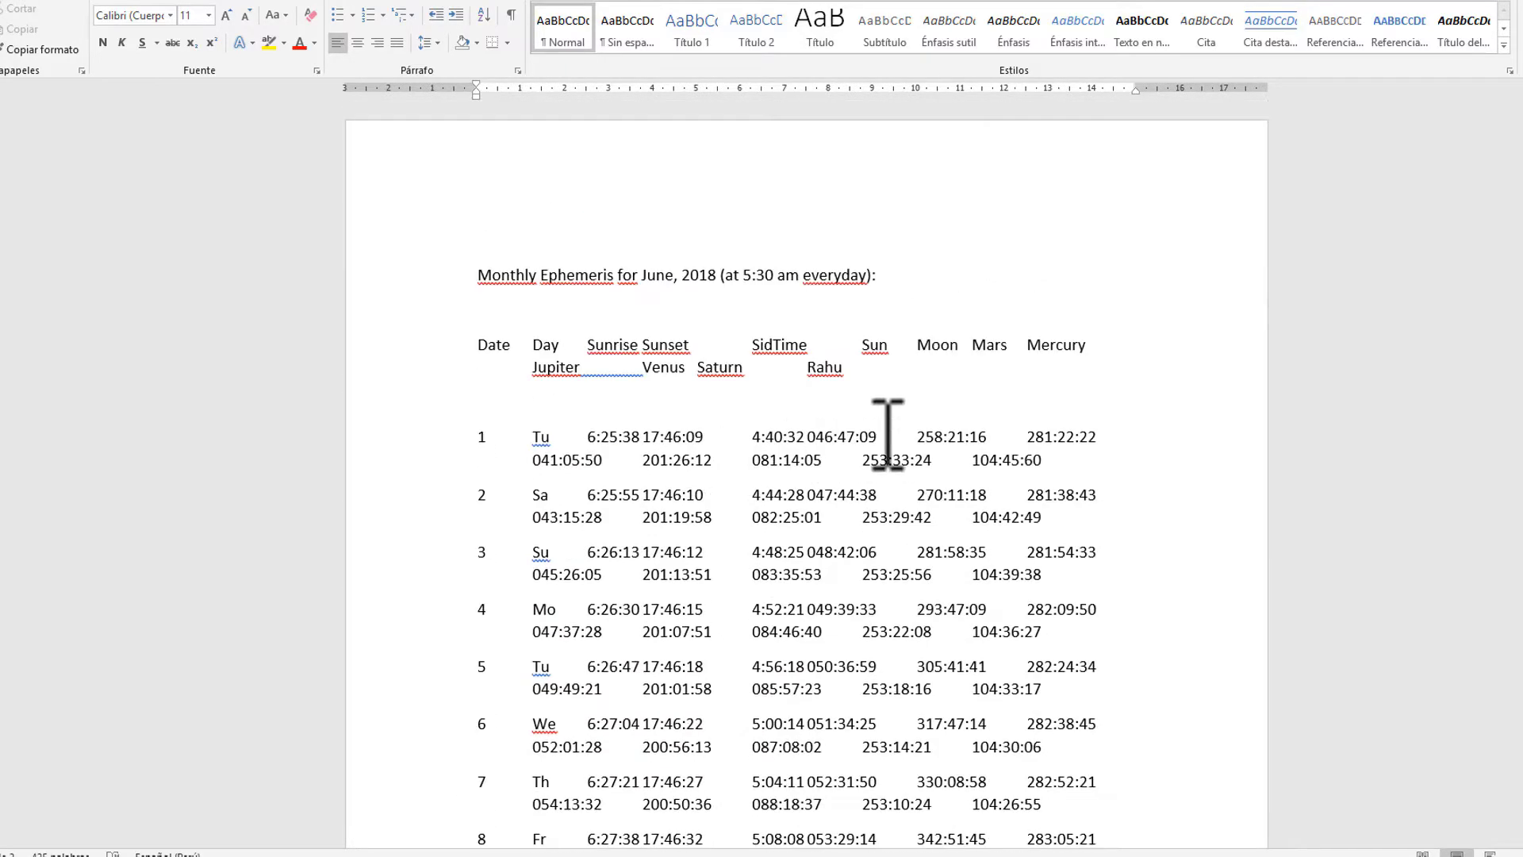
# Set the font size of the entire pasted ephemeris text to 8.
pyautogui.click(198, 199)
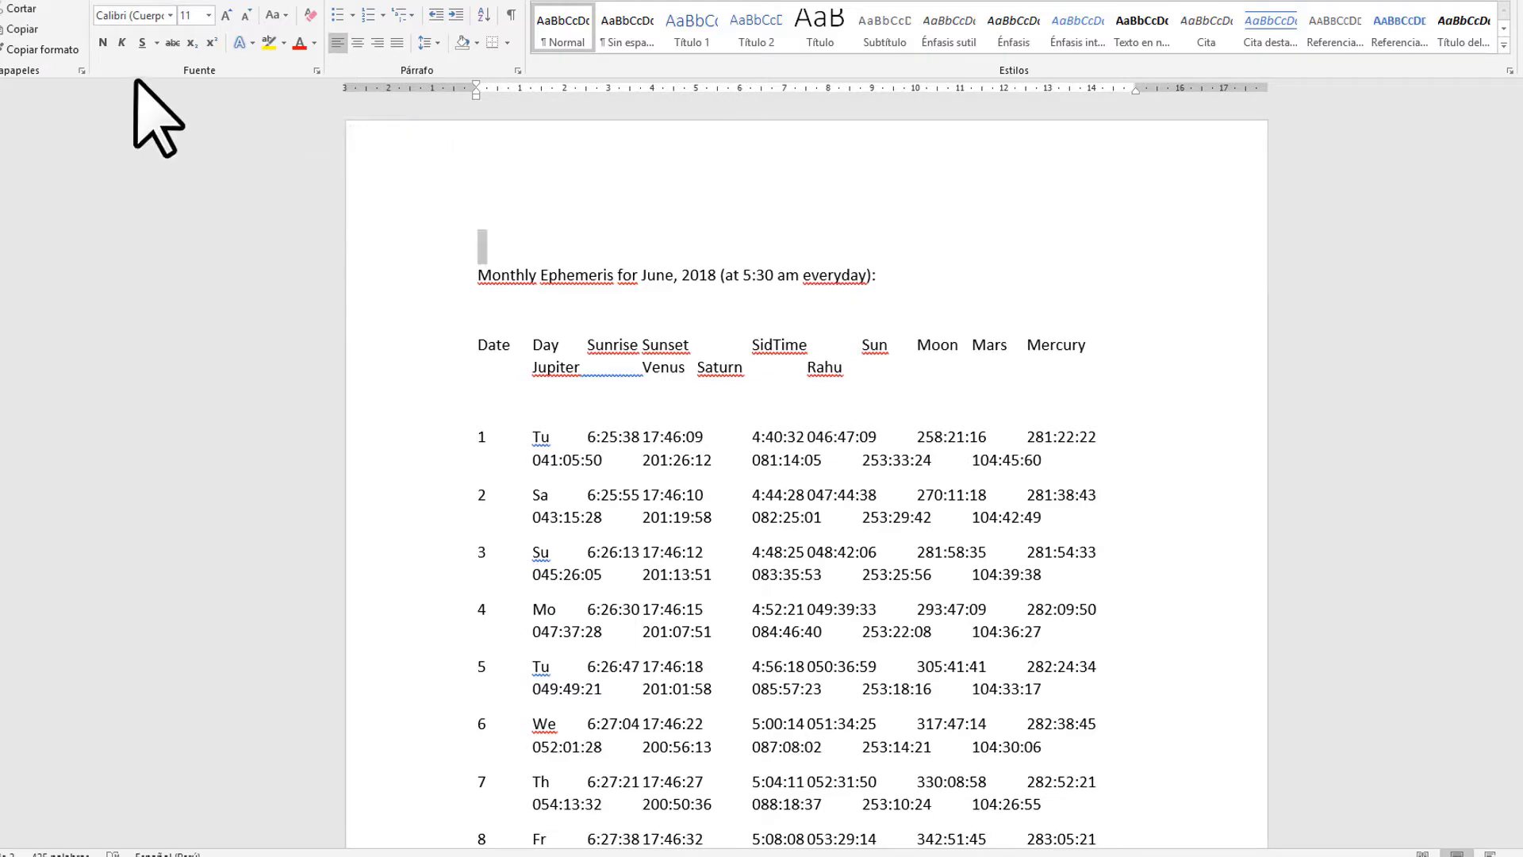
pyautogui.tripleClick(412, 254)
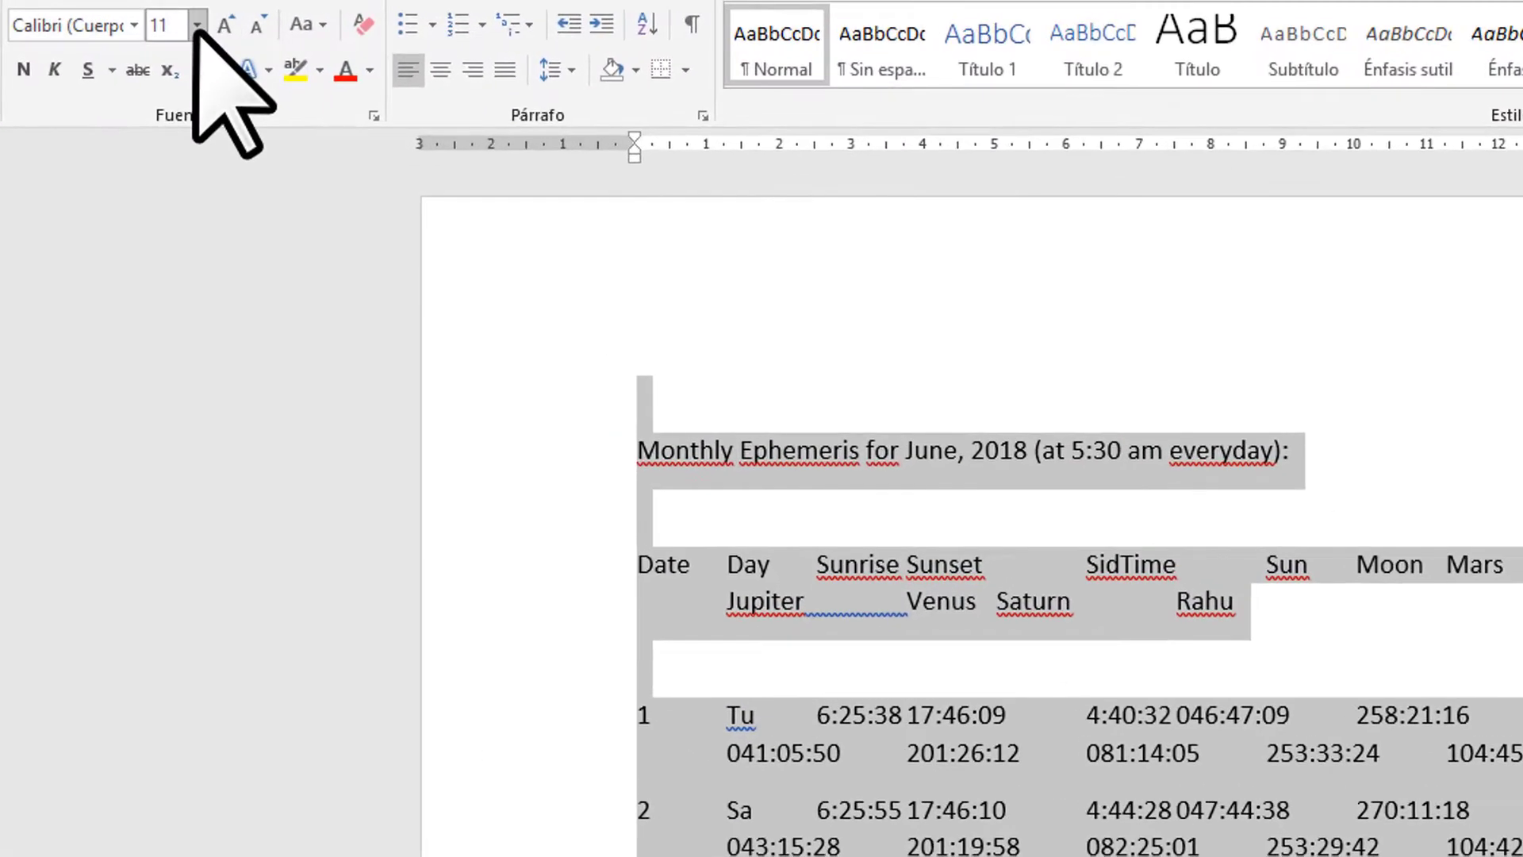
pyautogui.click(208, 15)
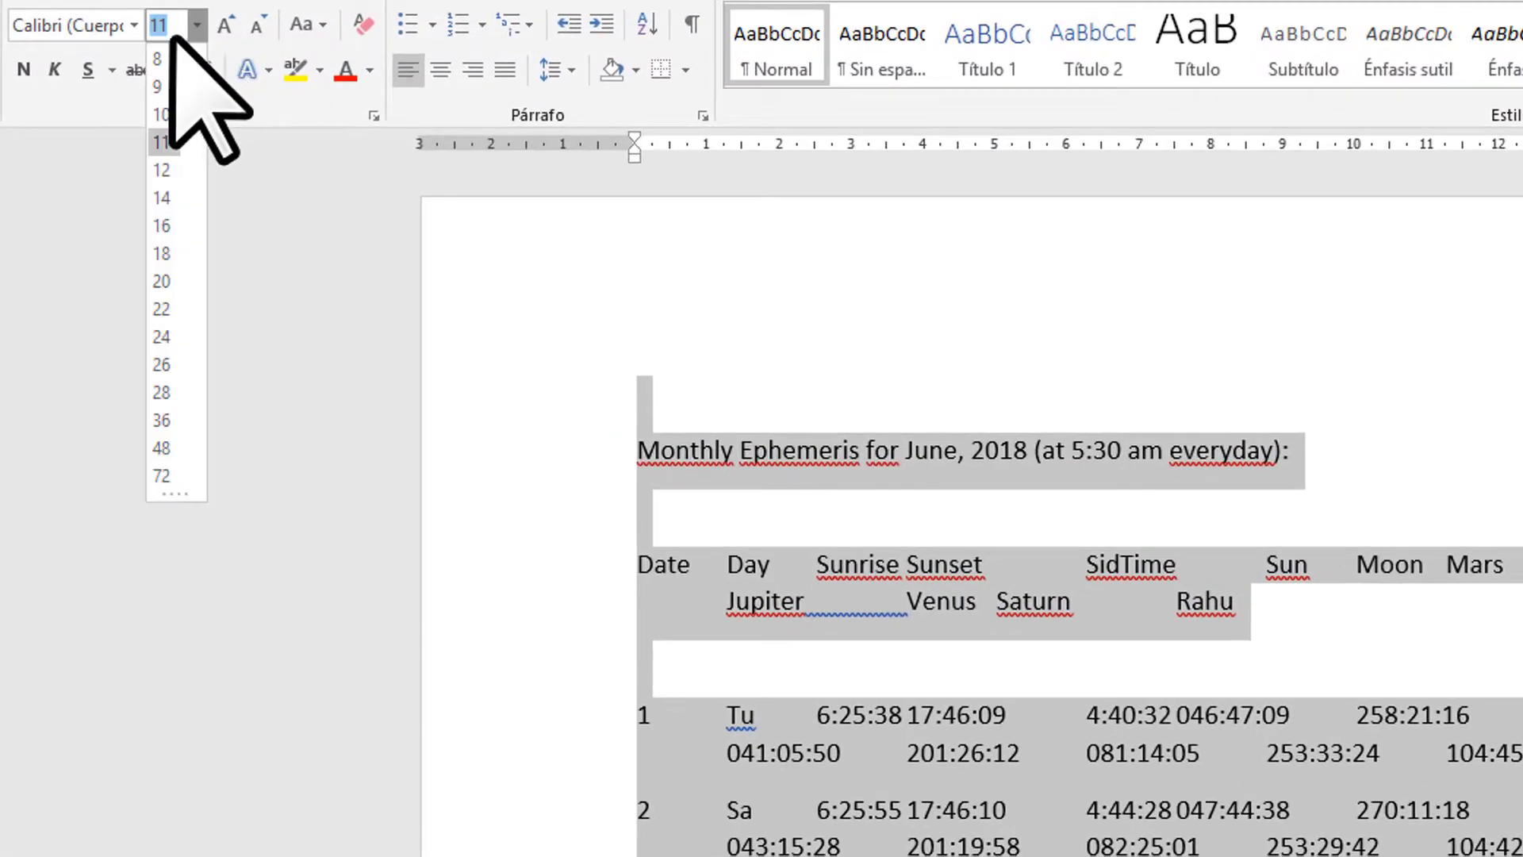
pyautogui.click(159, 56)
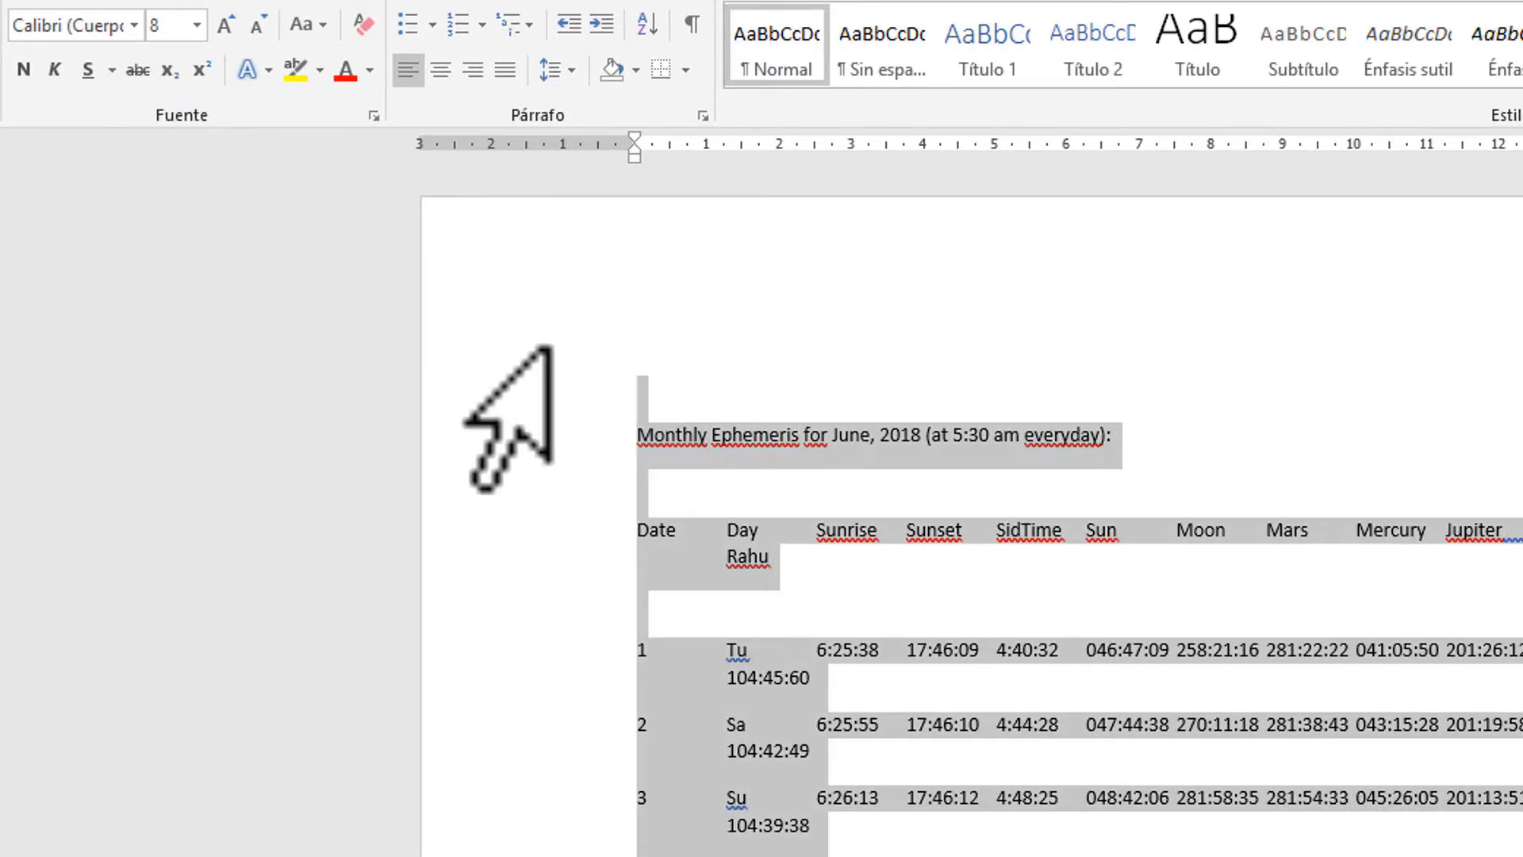
pyautogui.click(479, 413)
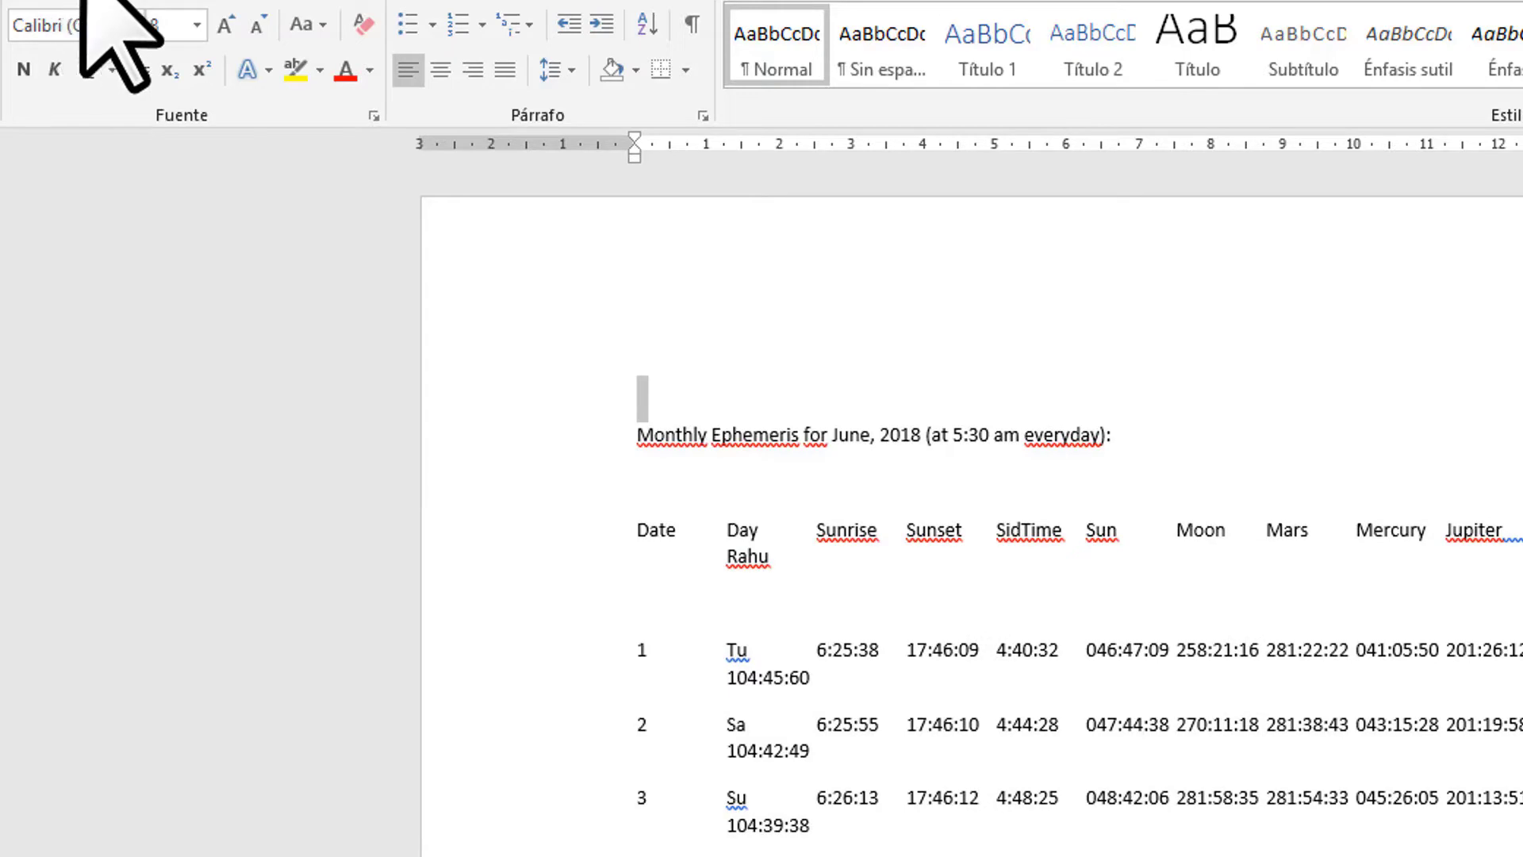
# Change the page orientation to Horizontal so each day's ephemeris data fits on one line.
pyautogui.click(150, 2)
pyautogui.click(0, 51)
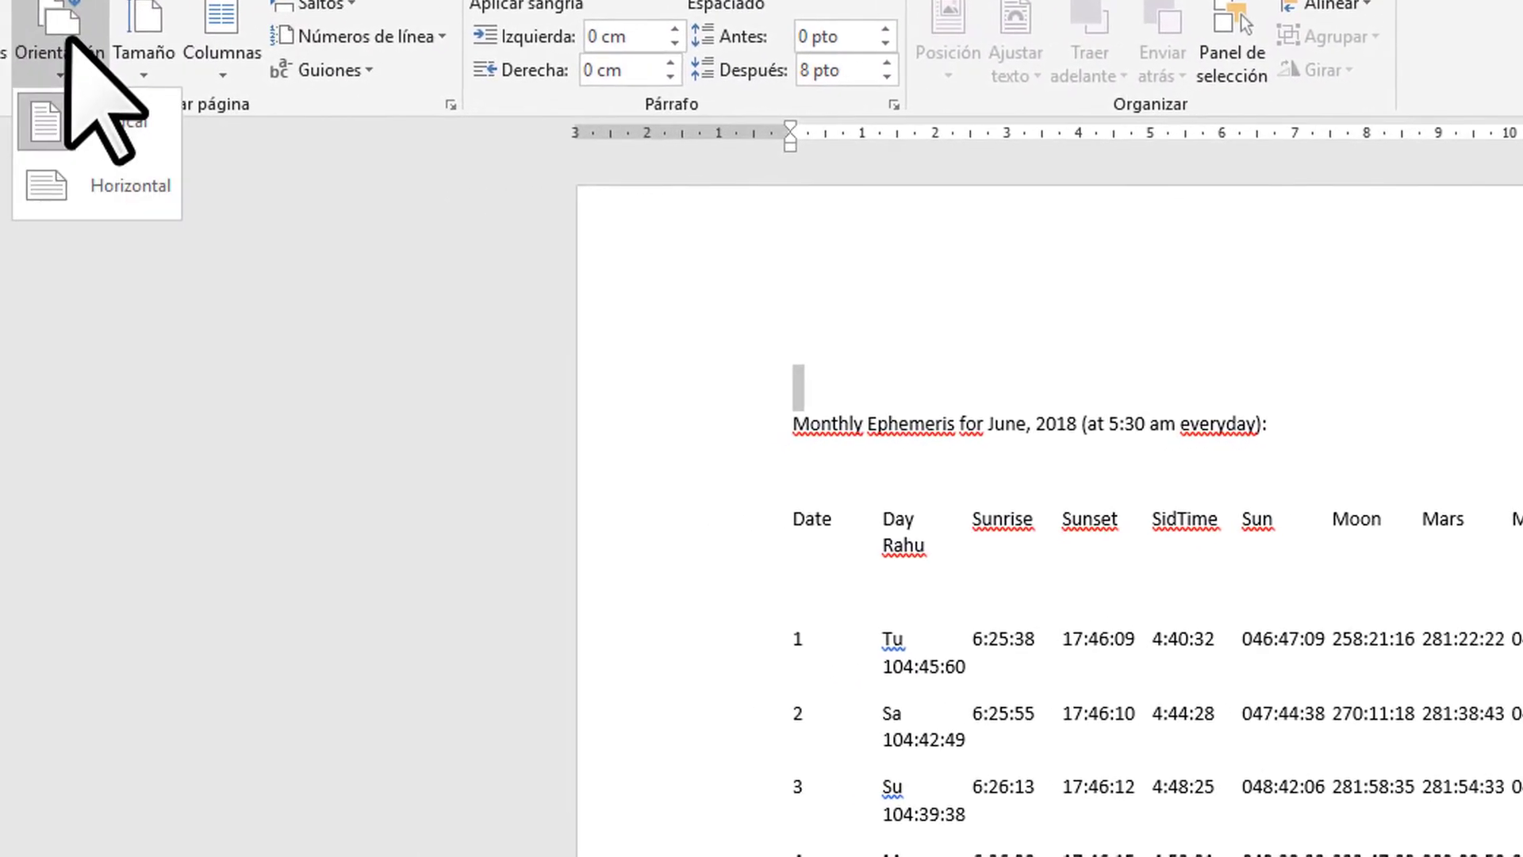
pyautogui.click(103, 190)
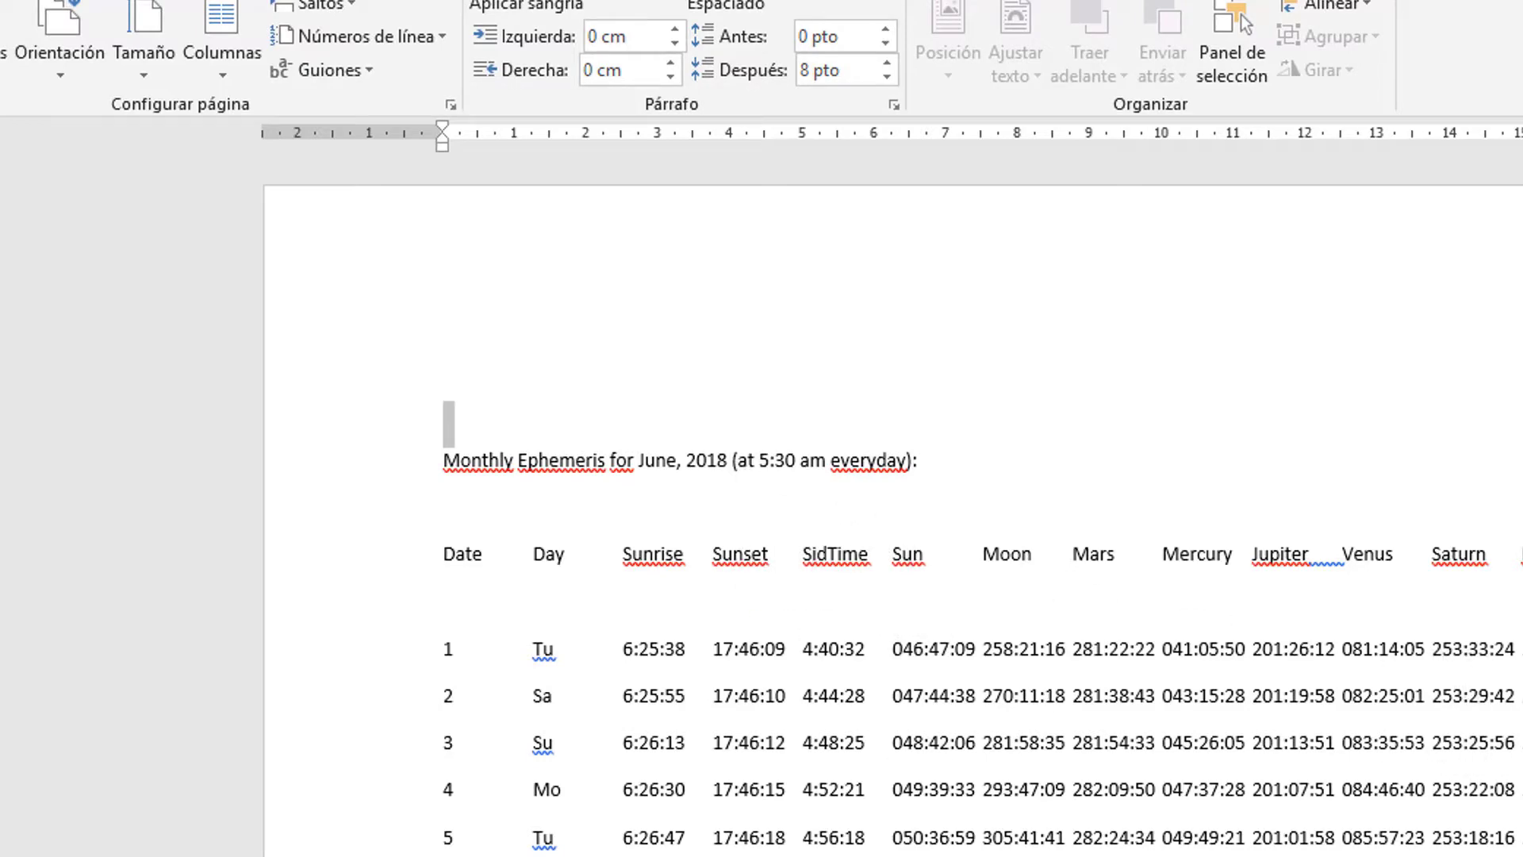
# Examine the ephemeris heading, its date, day and planet columns, and the daily rows through mid-June.
pyautogui.scroll(3, 761, 507)
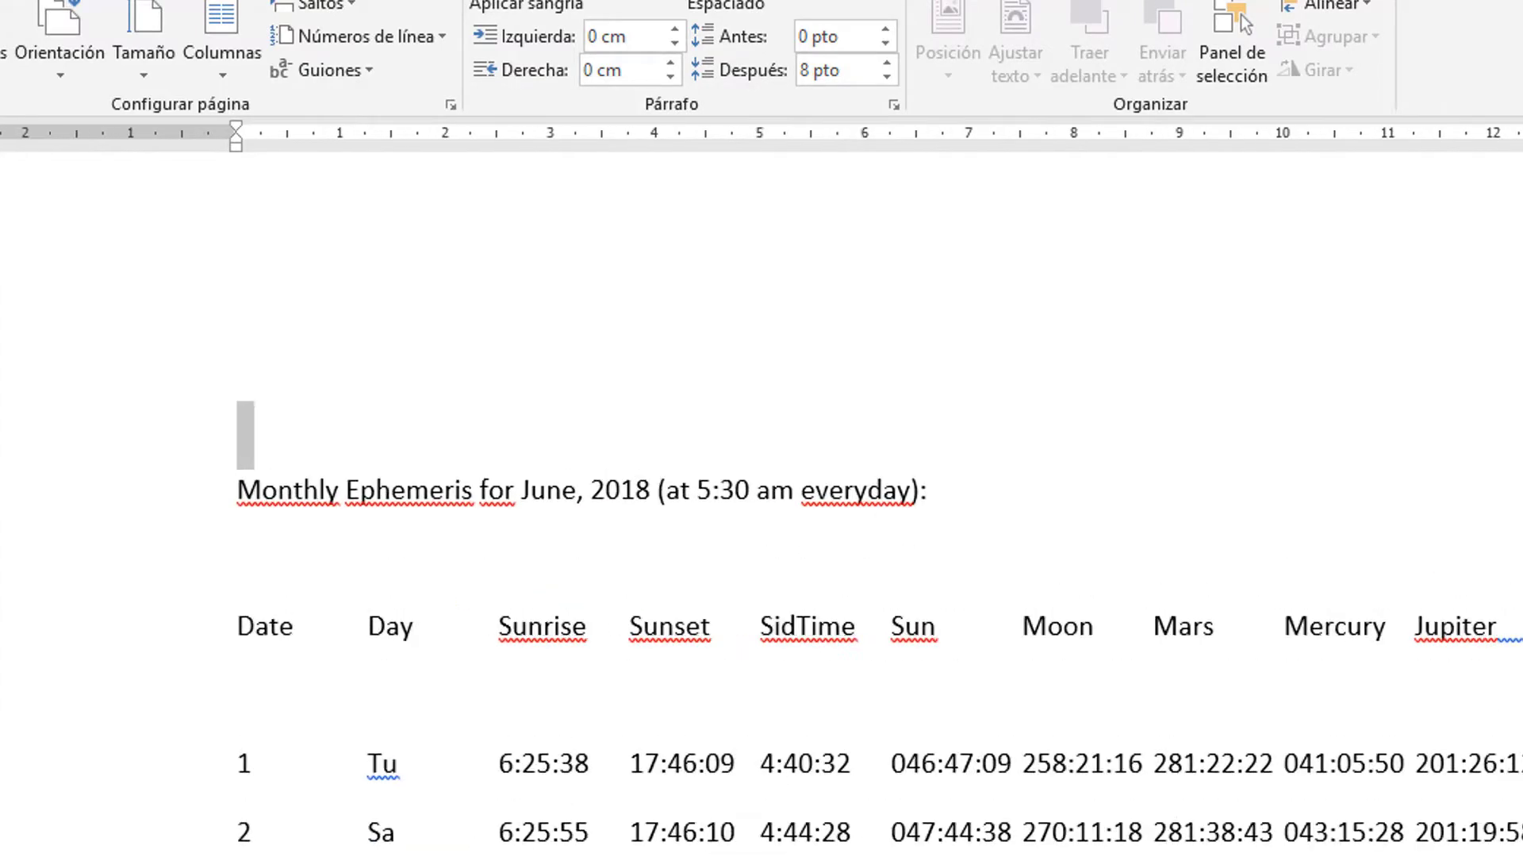
pyautogui.scroll(2, 761, 507)
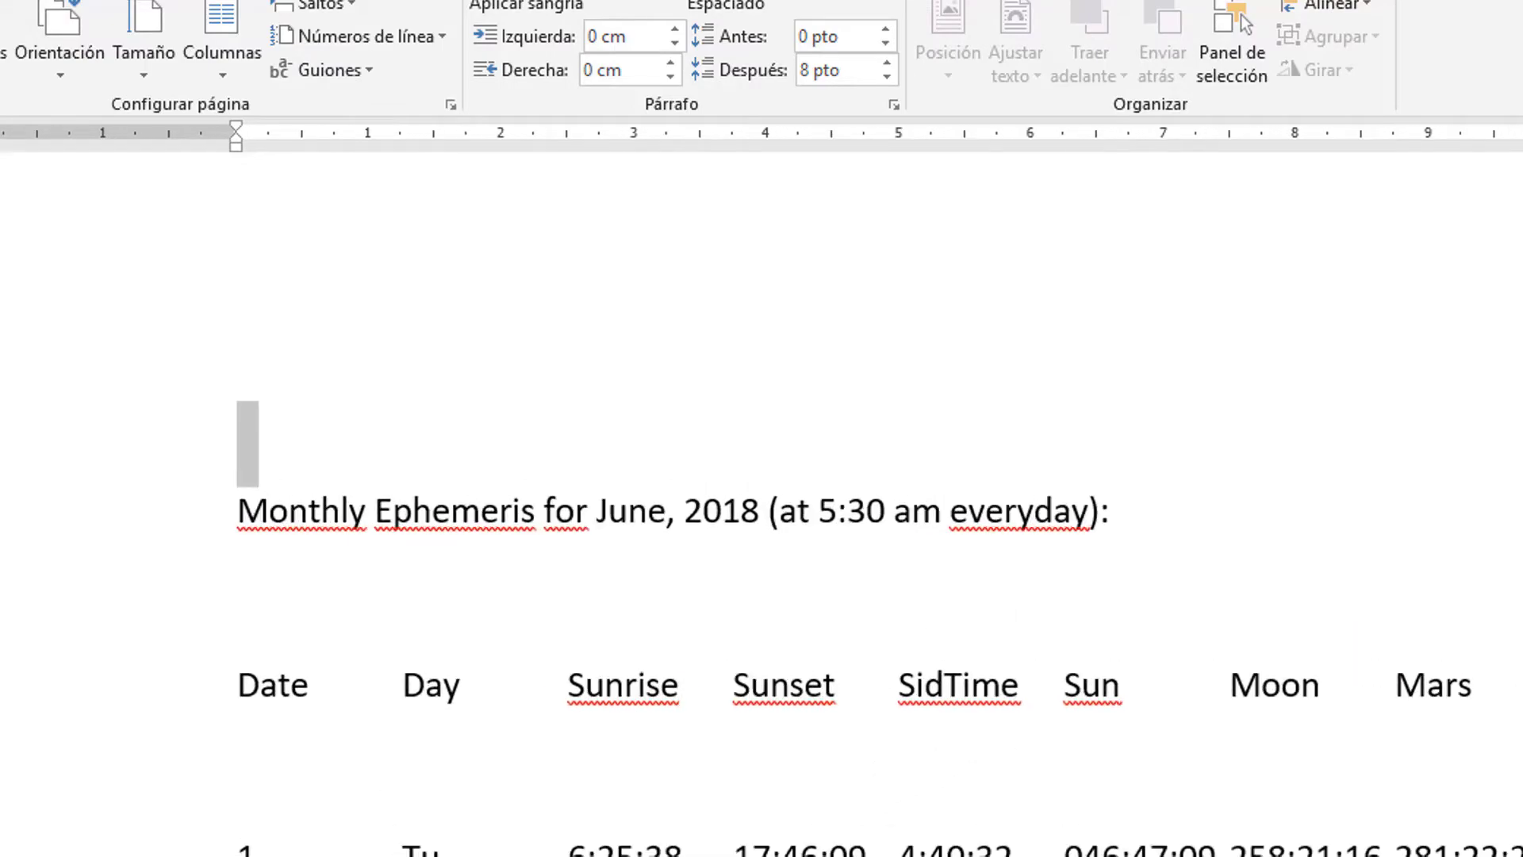
pyautogui.scroll(-5, 761, 476)
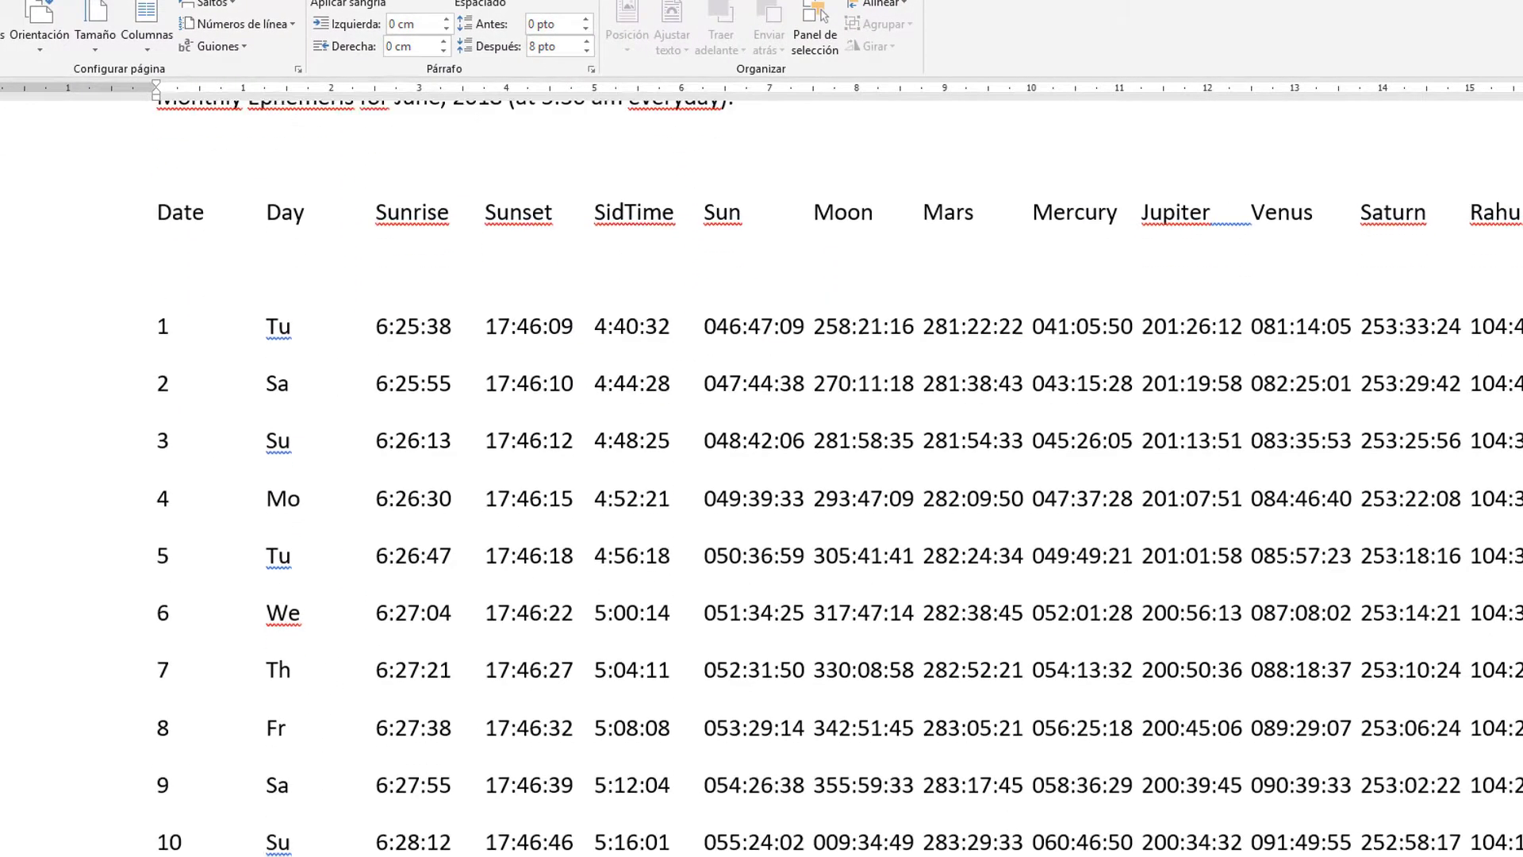
pyautogui.scroll(2, 762, 476)
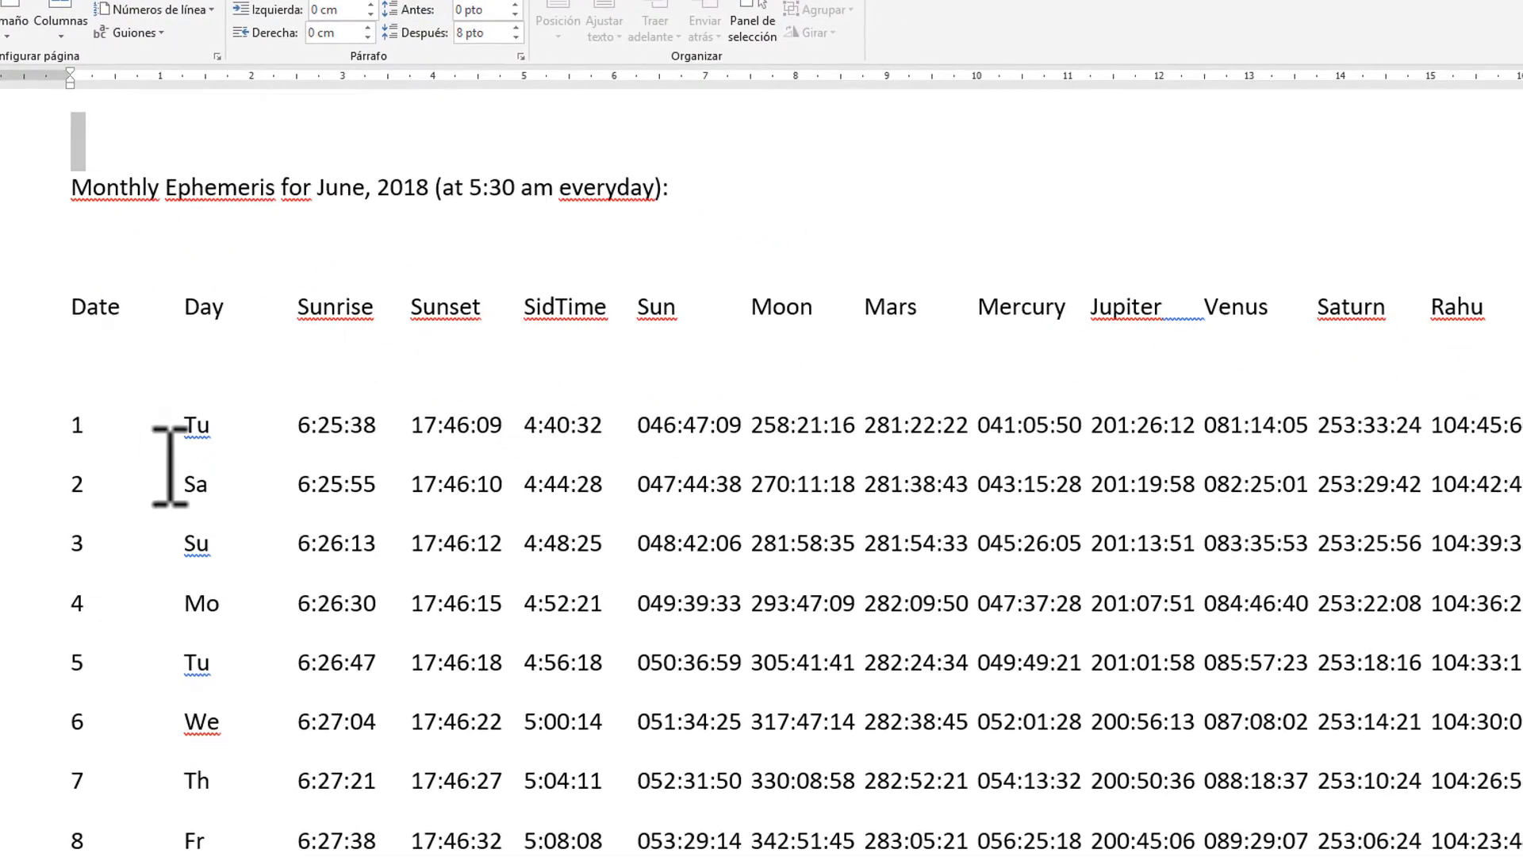
pyautogui.scroll(-5, 1410, 339)
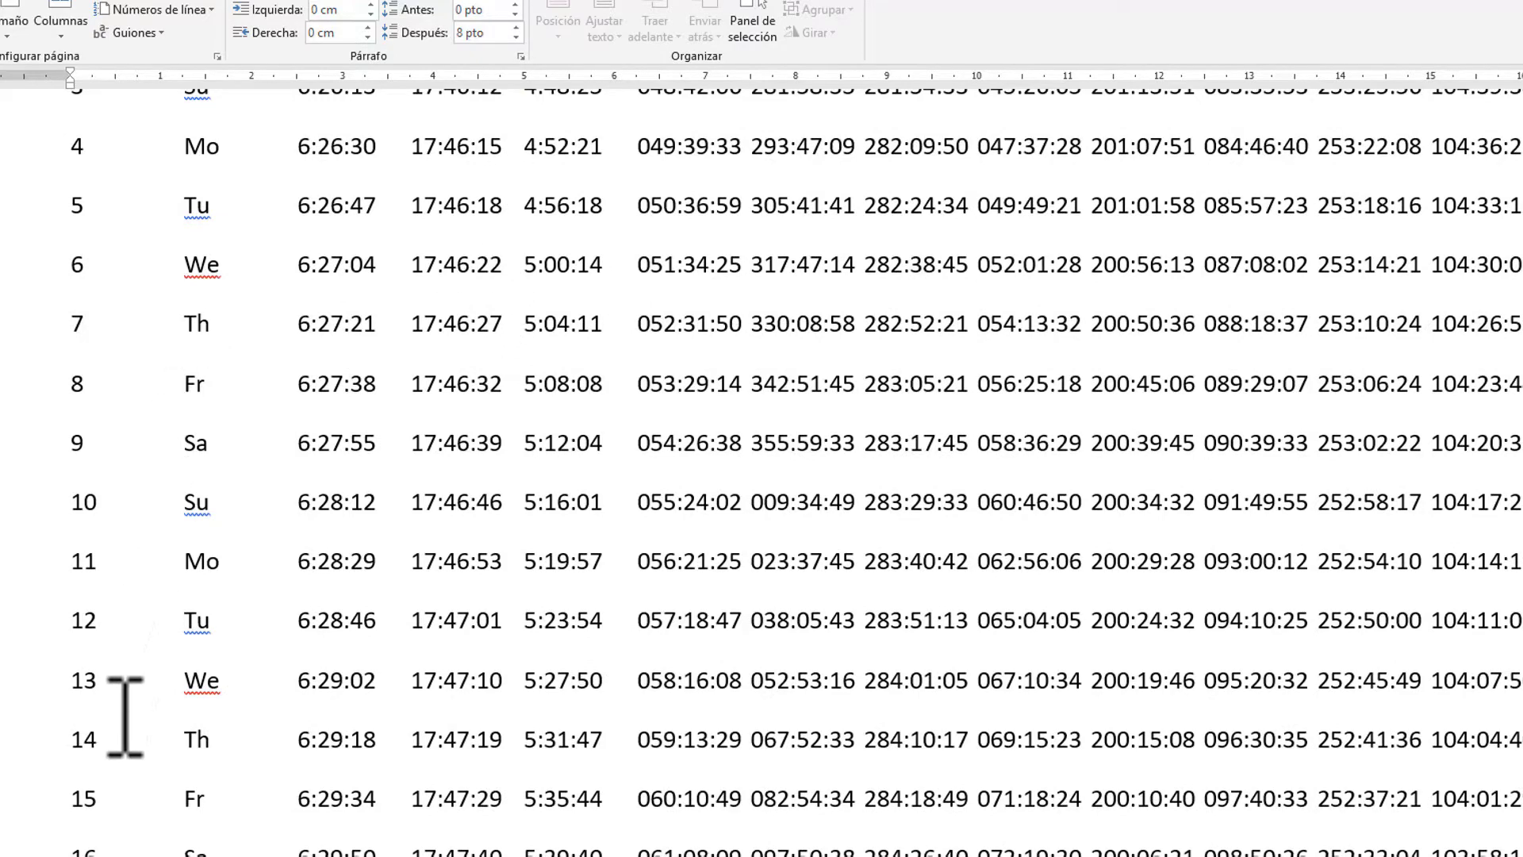
pyautogui.scroll(-1, 515, 672)
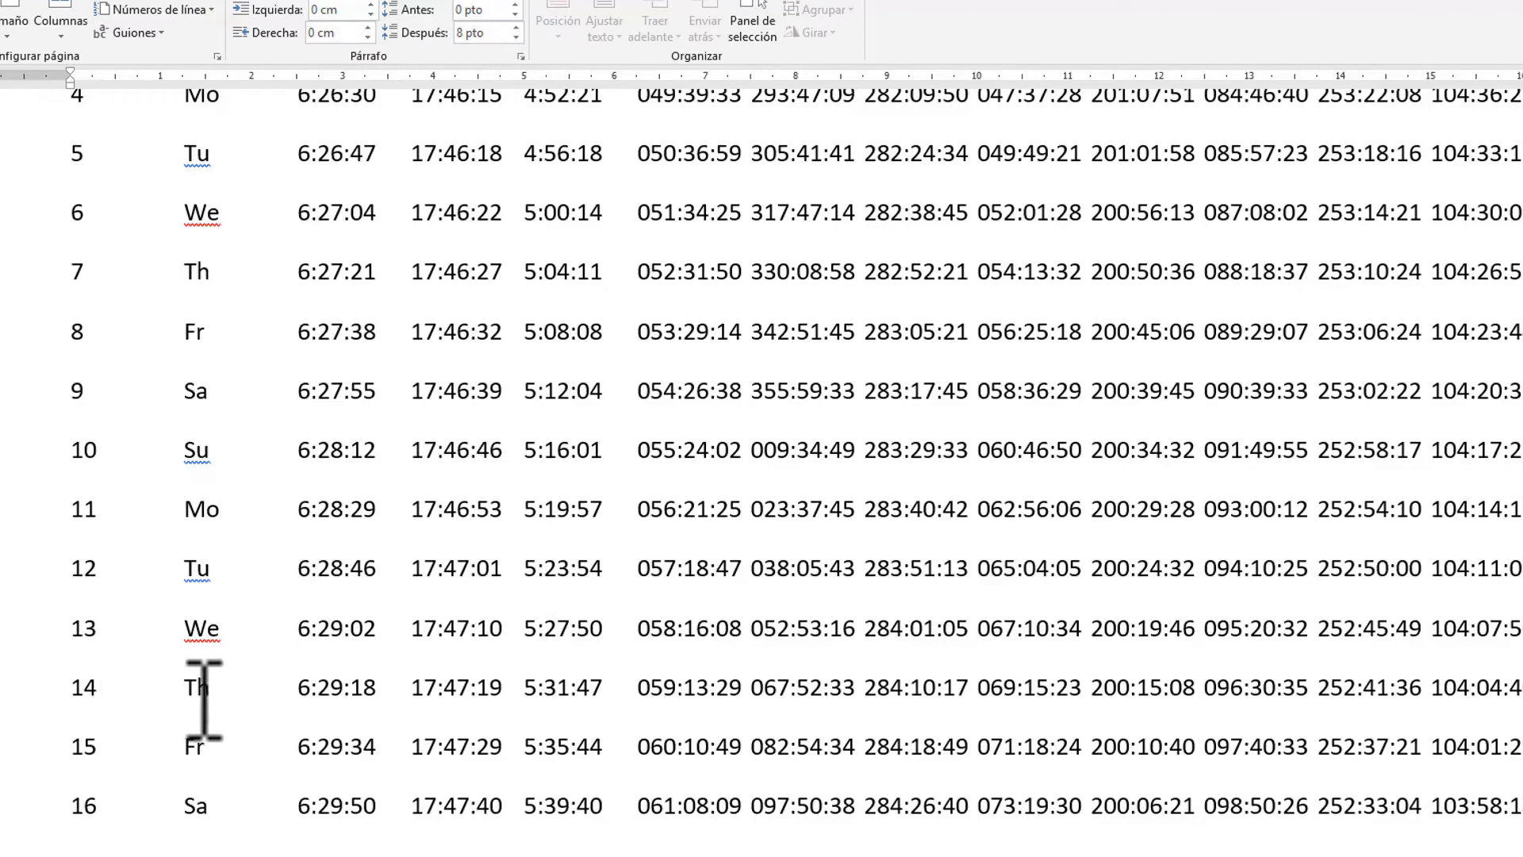
pyautogui.scroll(10, 211, 683)
pyautogui.scroll(-1, 106, 475)
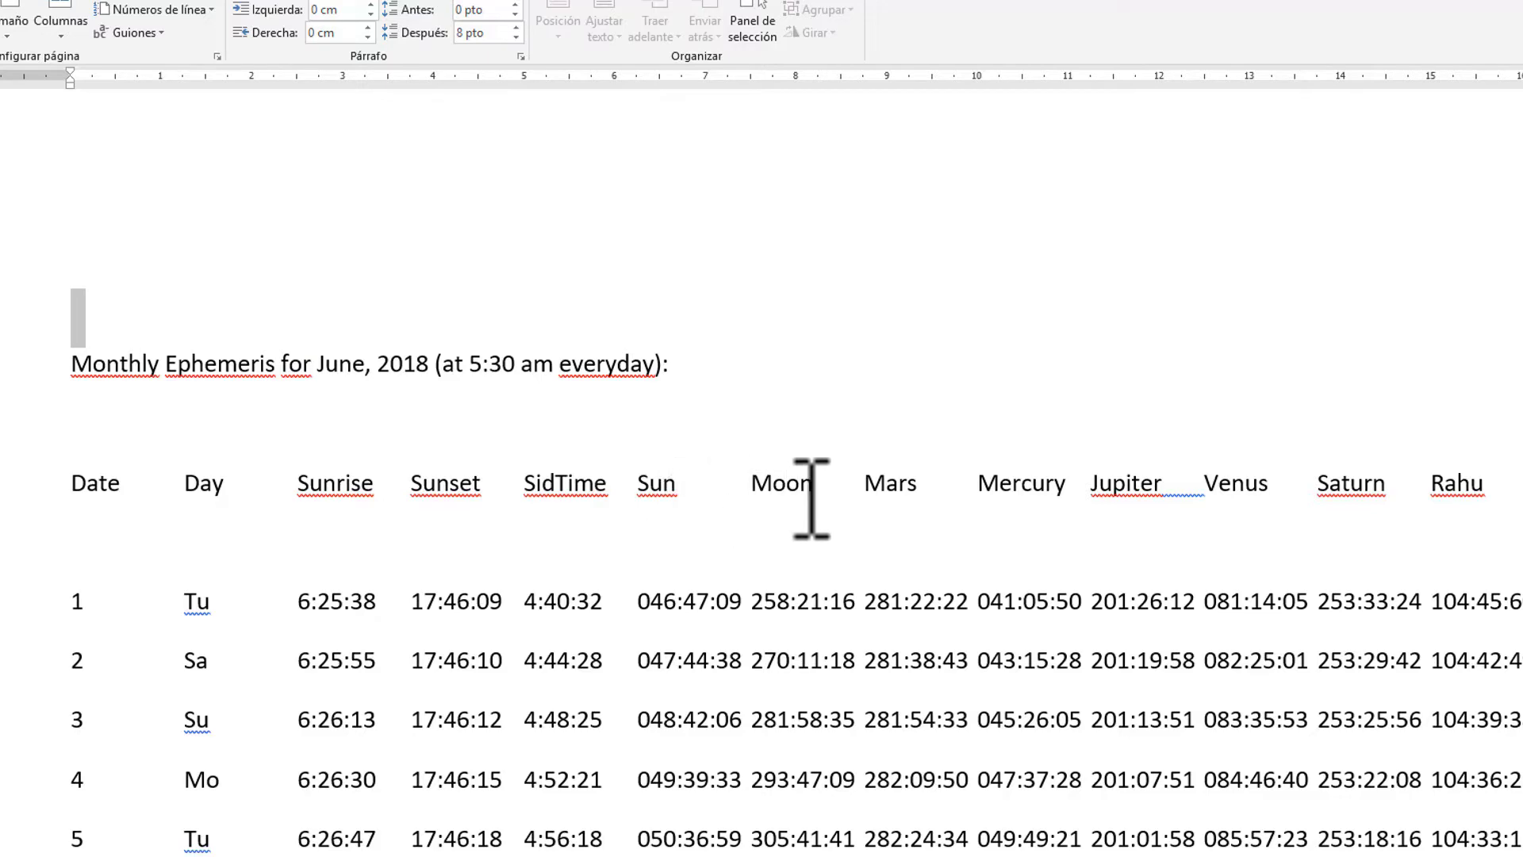
# Examine the Sun's longitude in the row for June 14 against the column headings of the ephemeris.
pyautogui.scroll(-7, 534, 380)
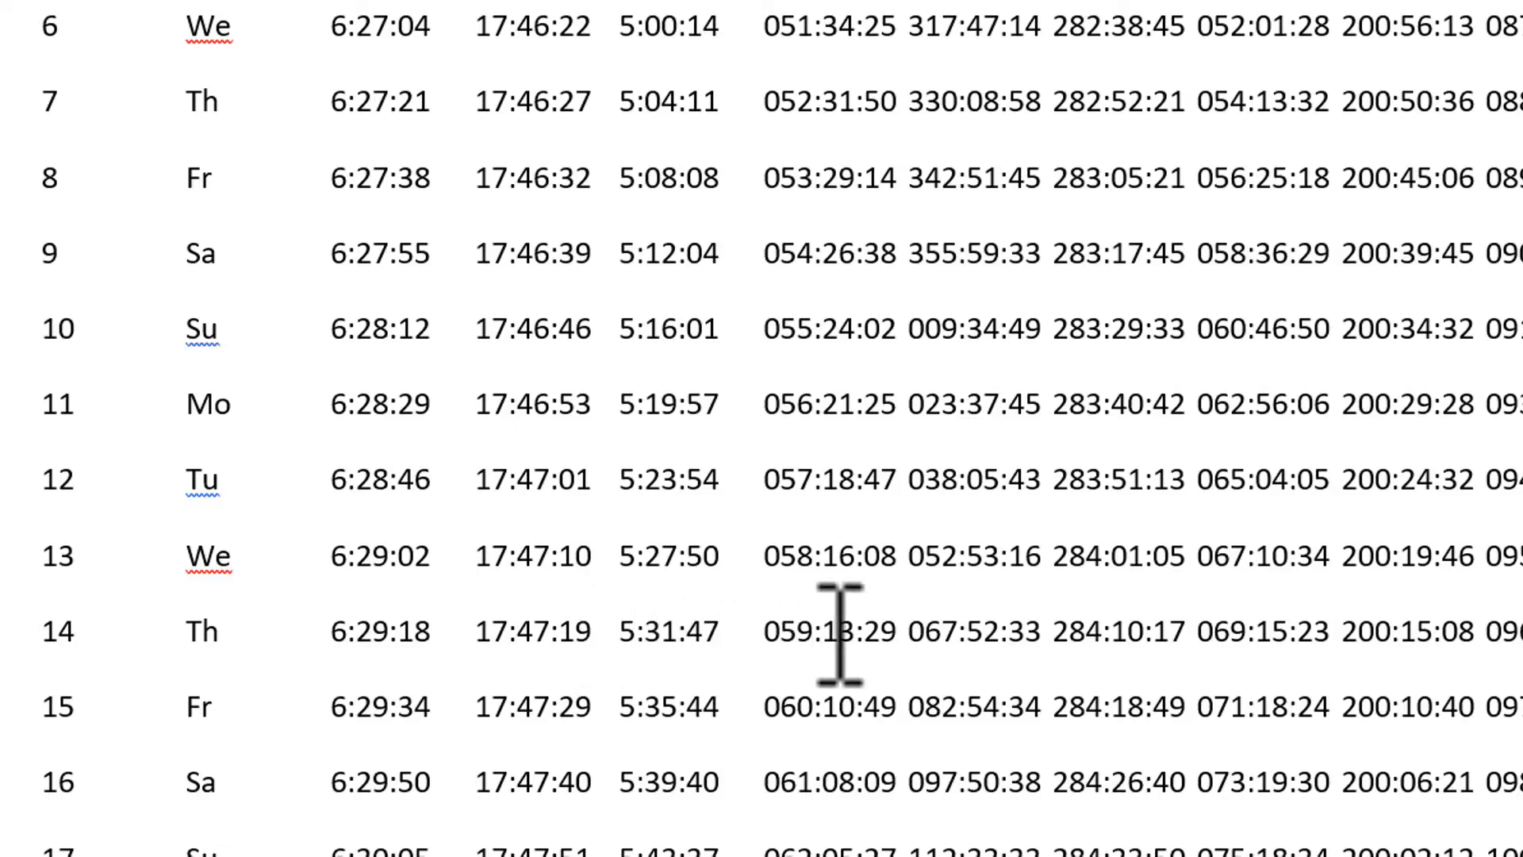
pyautogui.moveTo(908, 632); pyautogui.dragTo(788, 629)
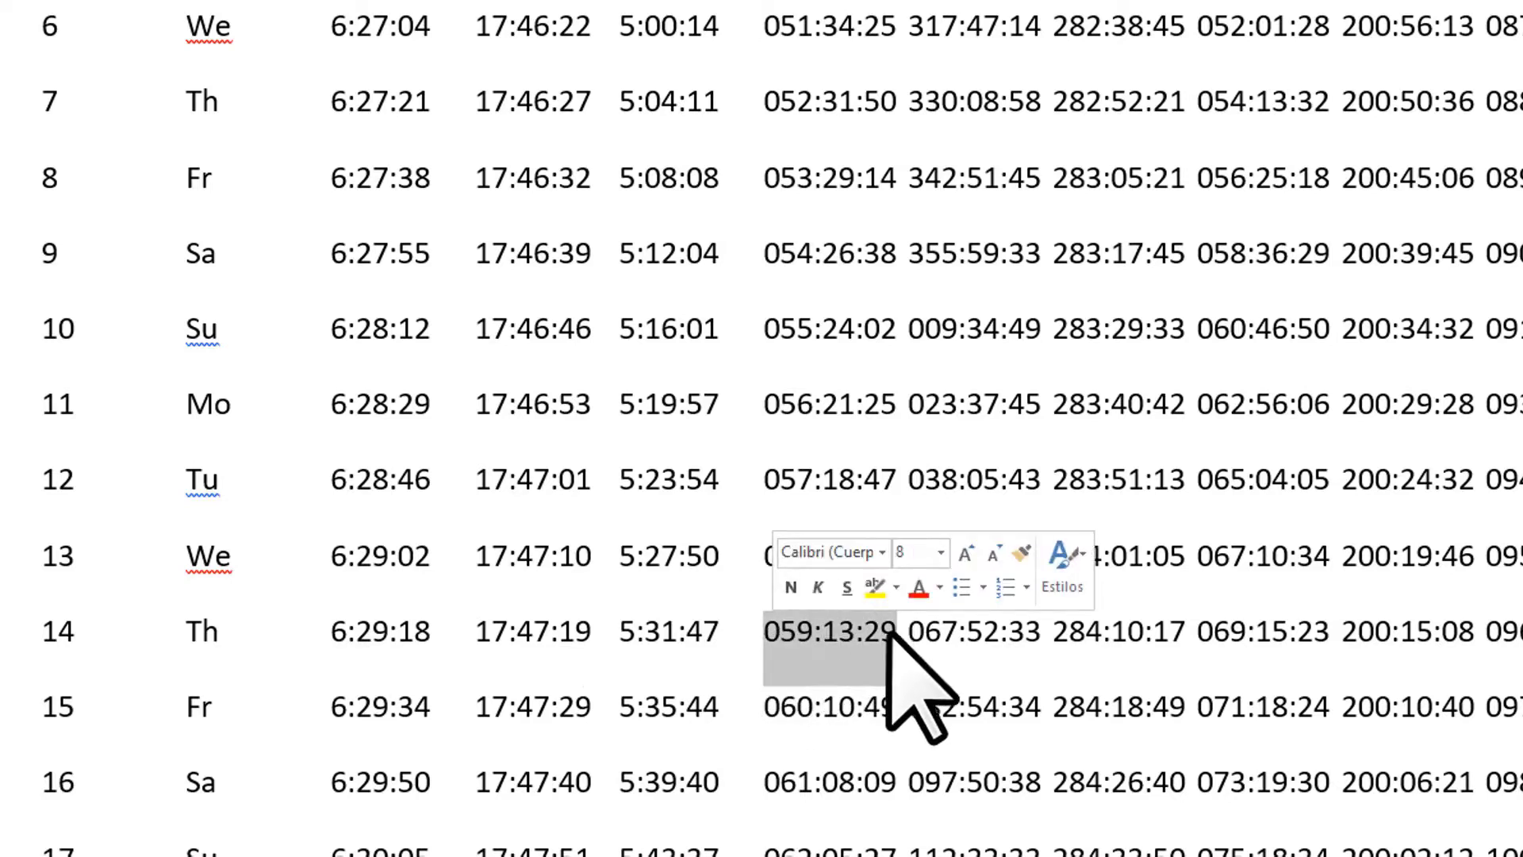
pyautogui.click(802, 637)
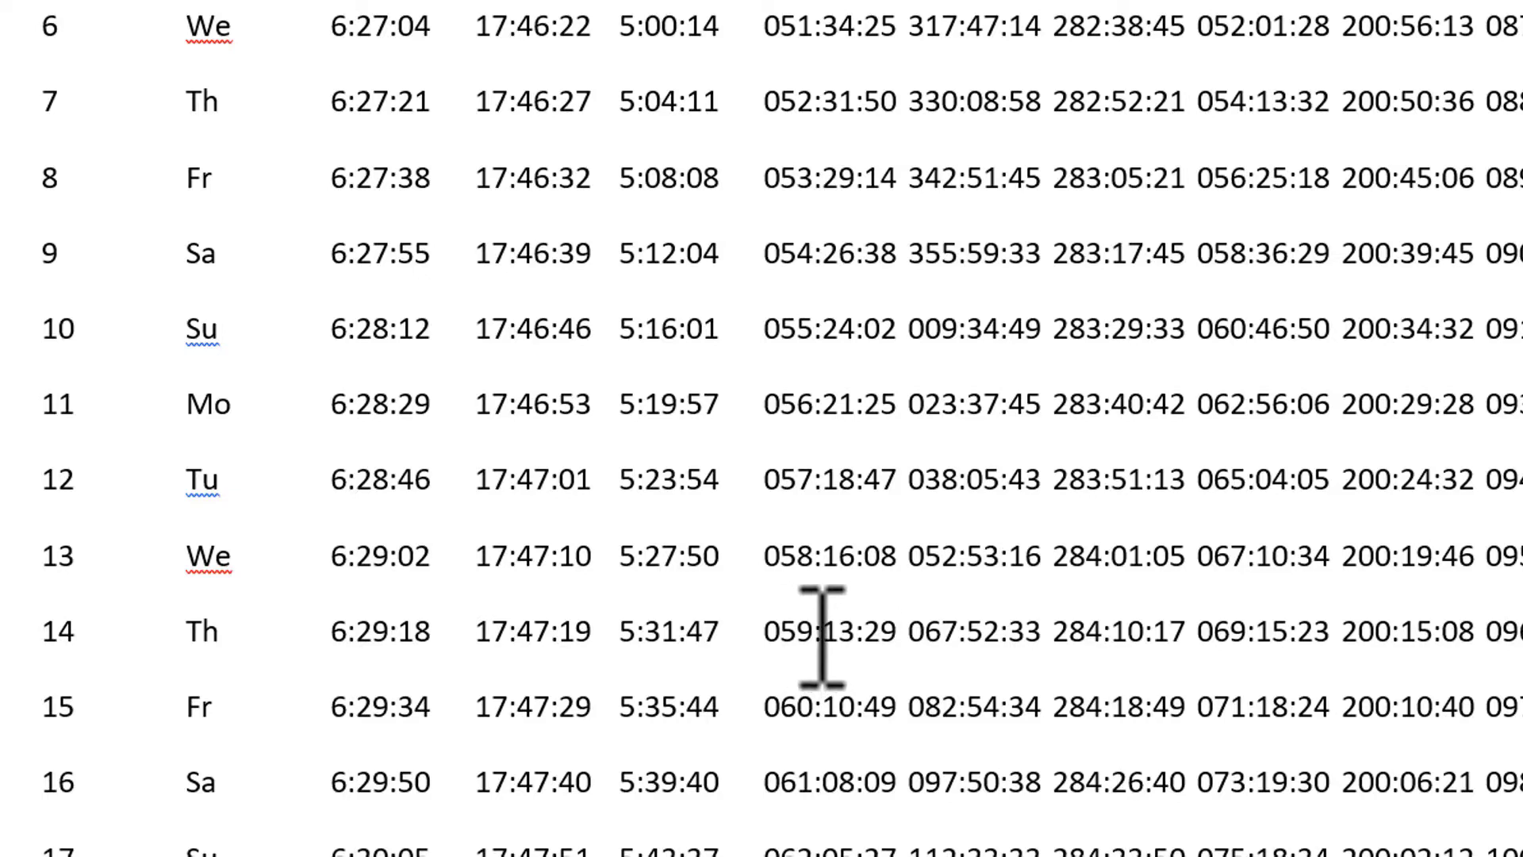
pyautogui.scroll(10, 849, 626)
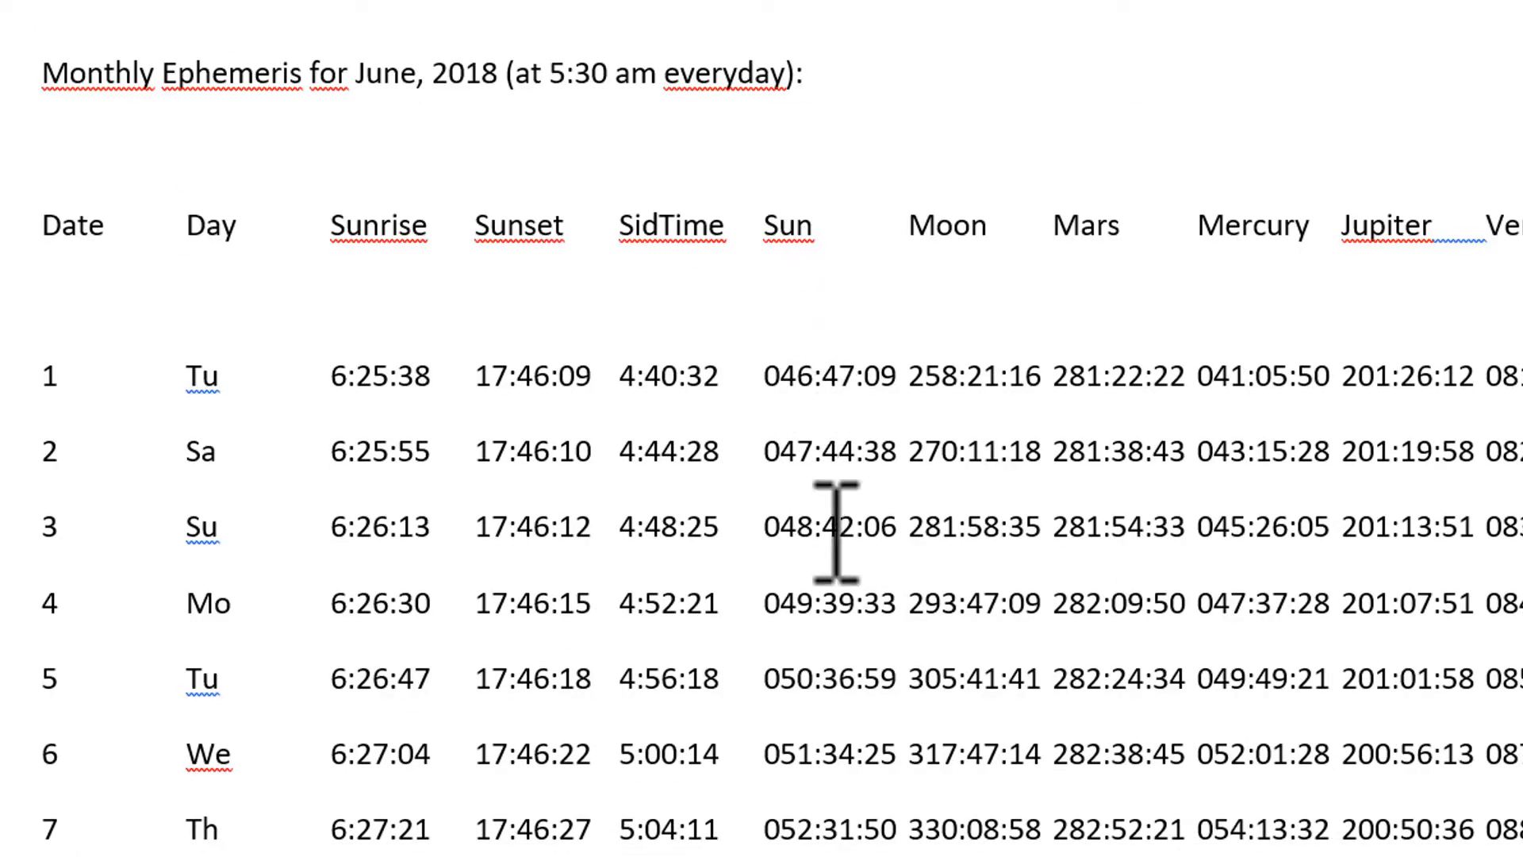
pyautogui.scroll(-3, 825, 572)
pyautogui.scroll(-5, 825, 621)
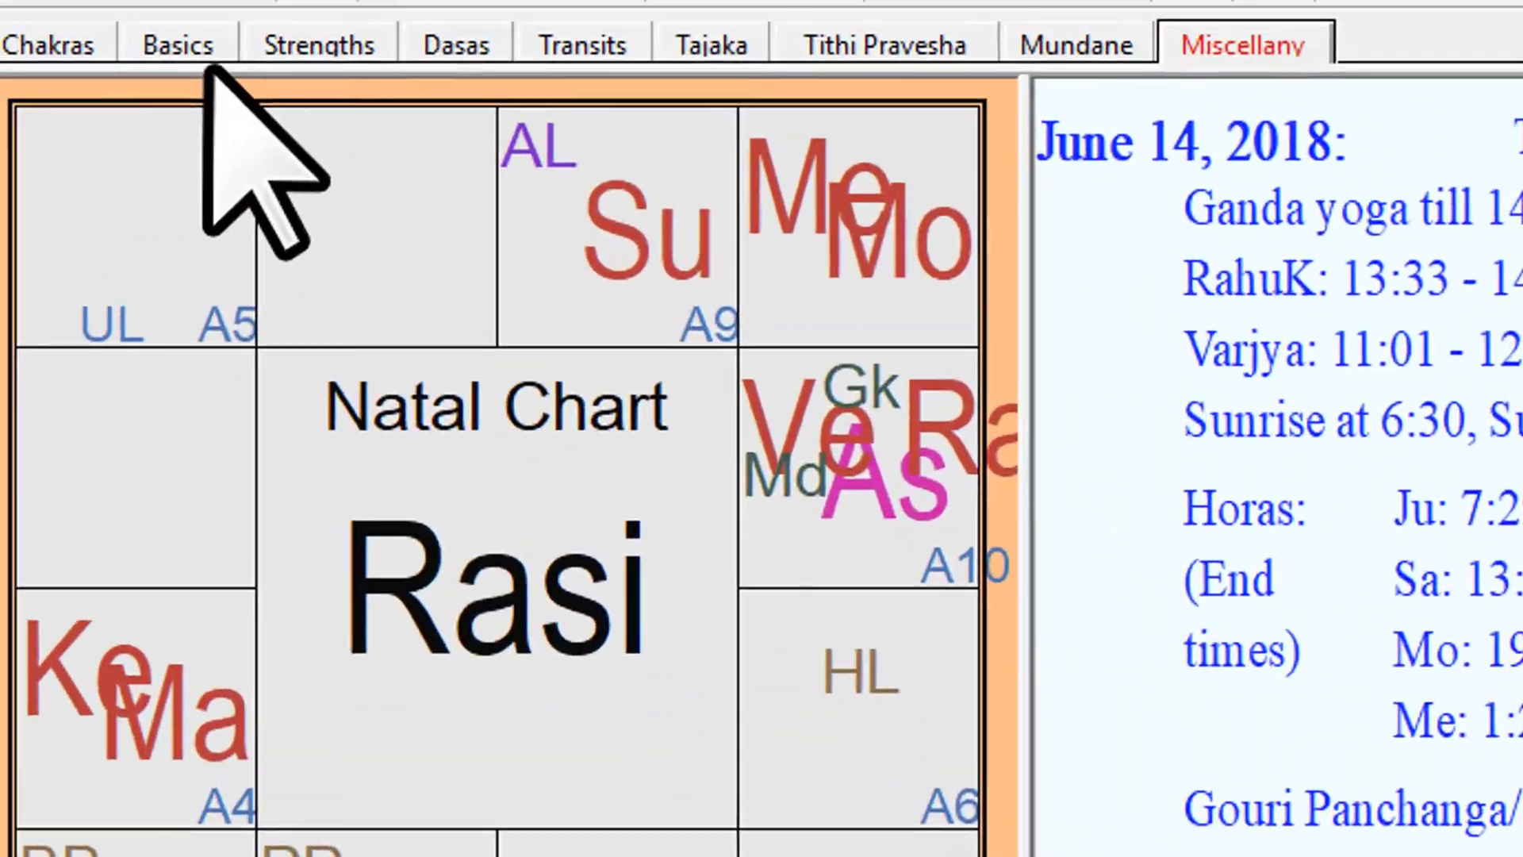
# Switch to Jagannatha Hora, show the Basics data and move the natal chart's time back in one-hour steps.
pyautogui.click(182, 48)
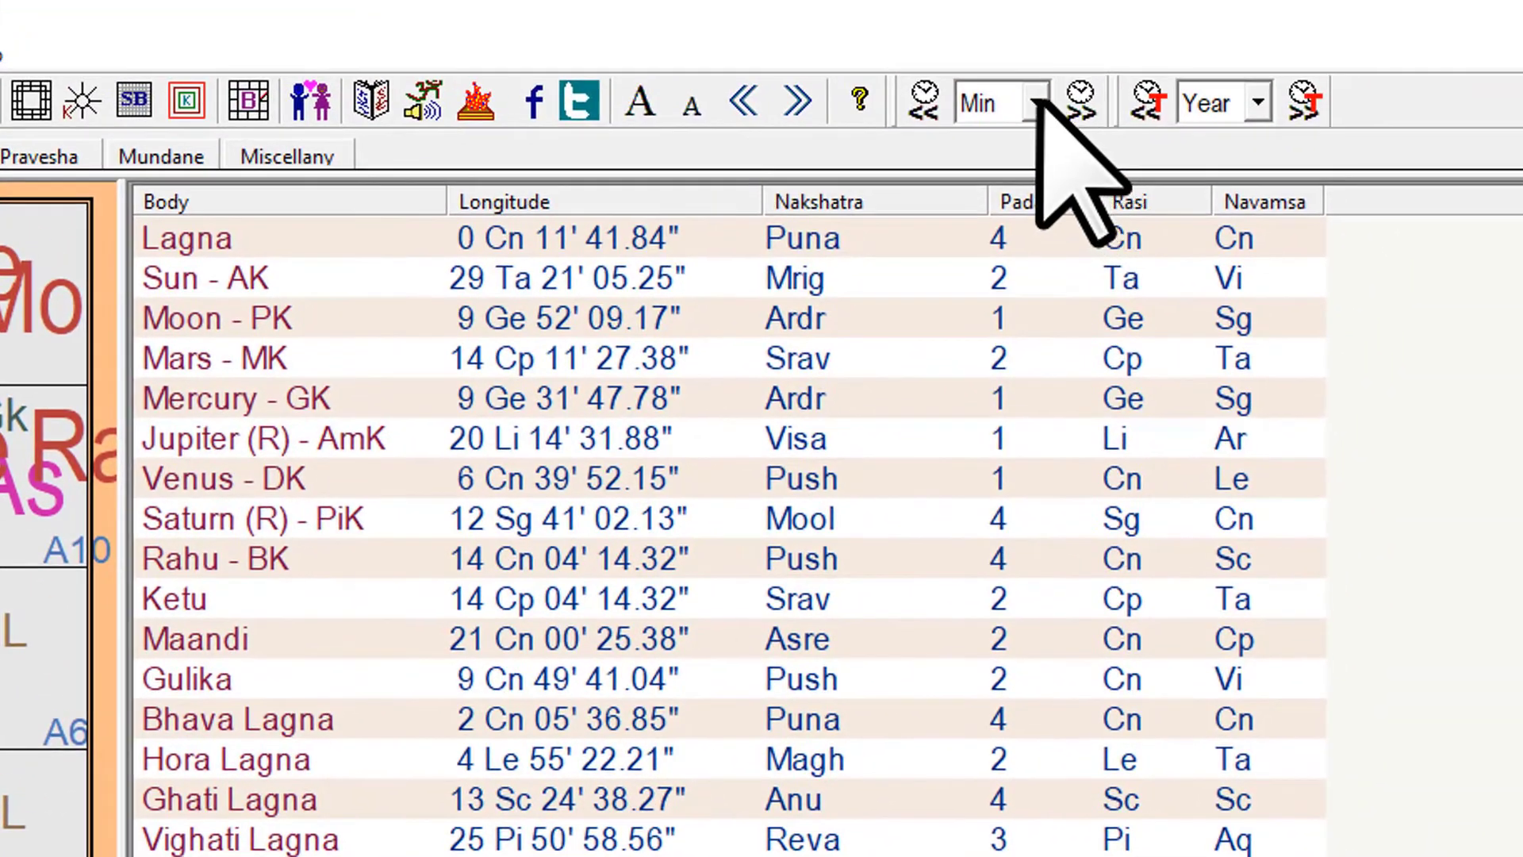
pyautogui.click(1058, 64)
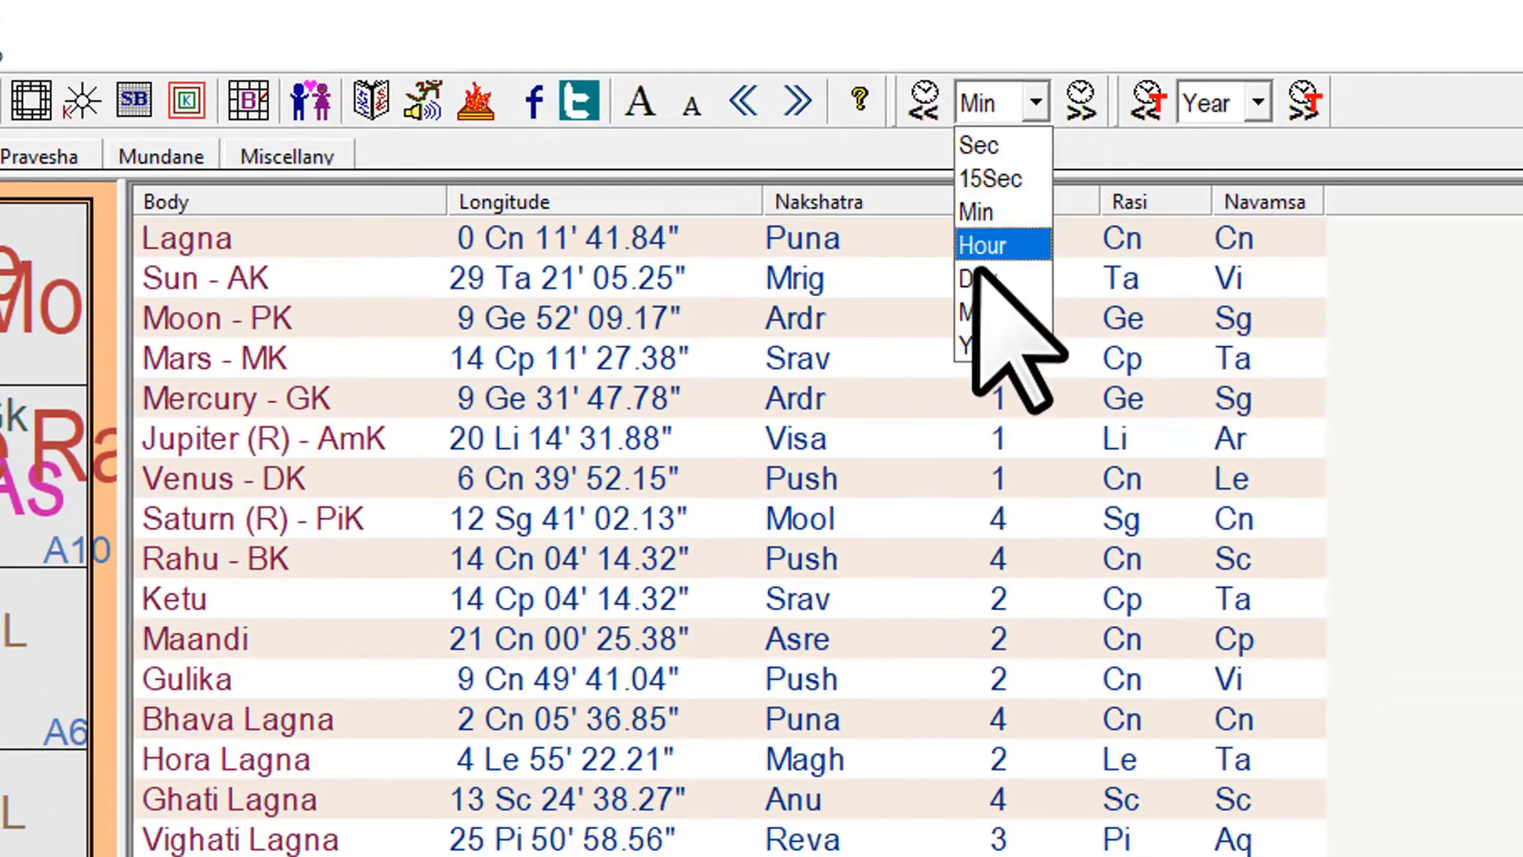
pyautogui.click(1014, 202)
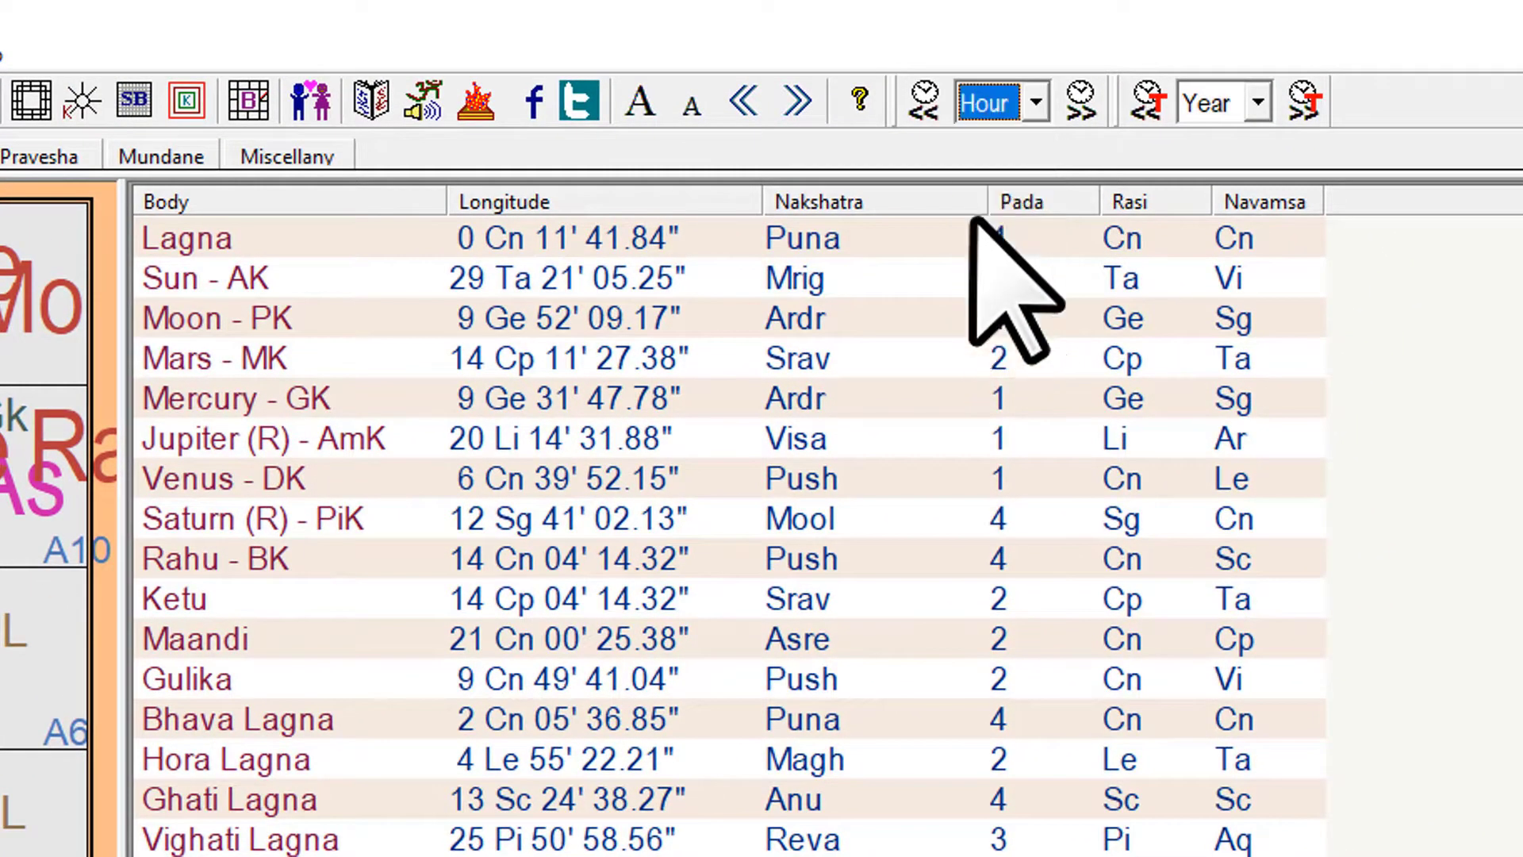
pyautogui.click(924, 102)
pyautogui.click(924, 102)
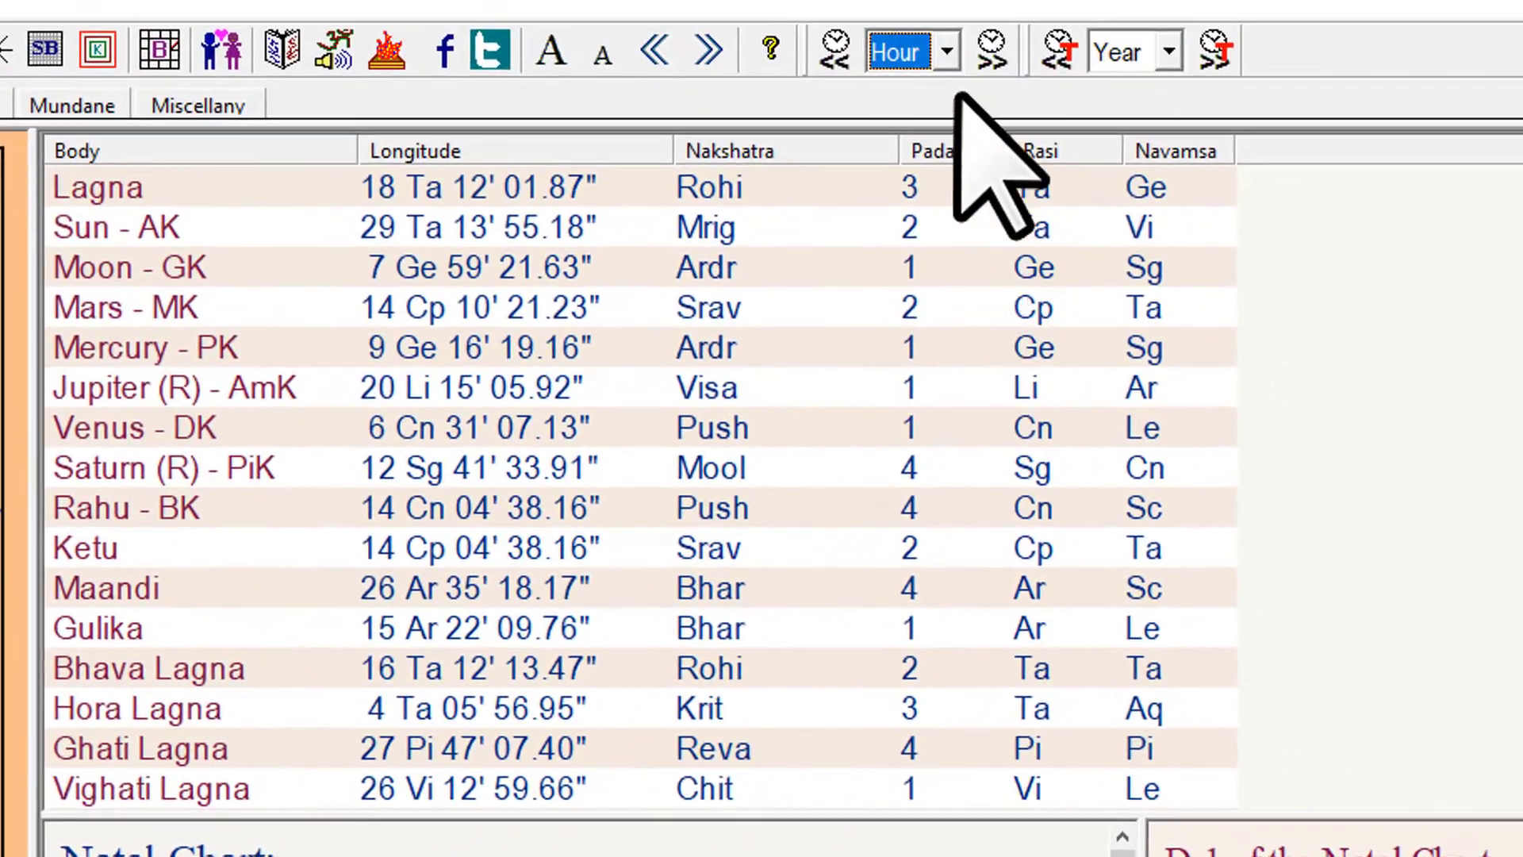
# Adjust the June 14, 2018 chart time in one-minute steps to 5:29:53 am.
pyautogui.click(946, 50)
pyautogui.click(912, 158)
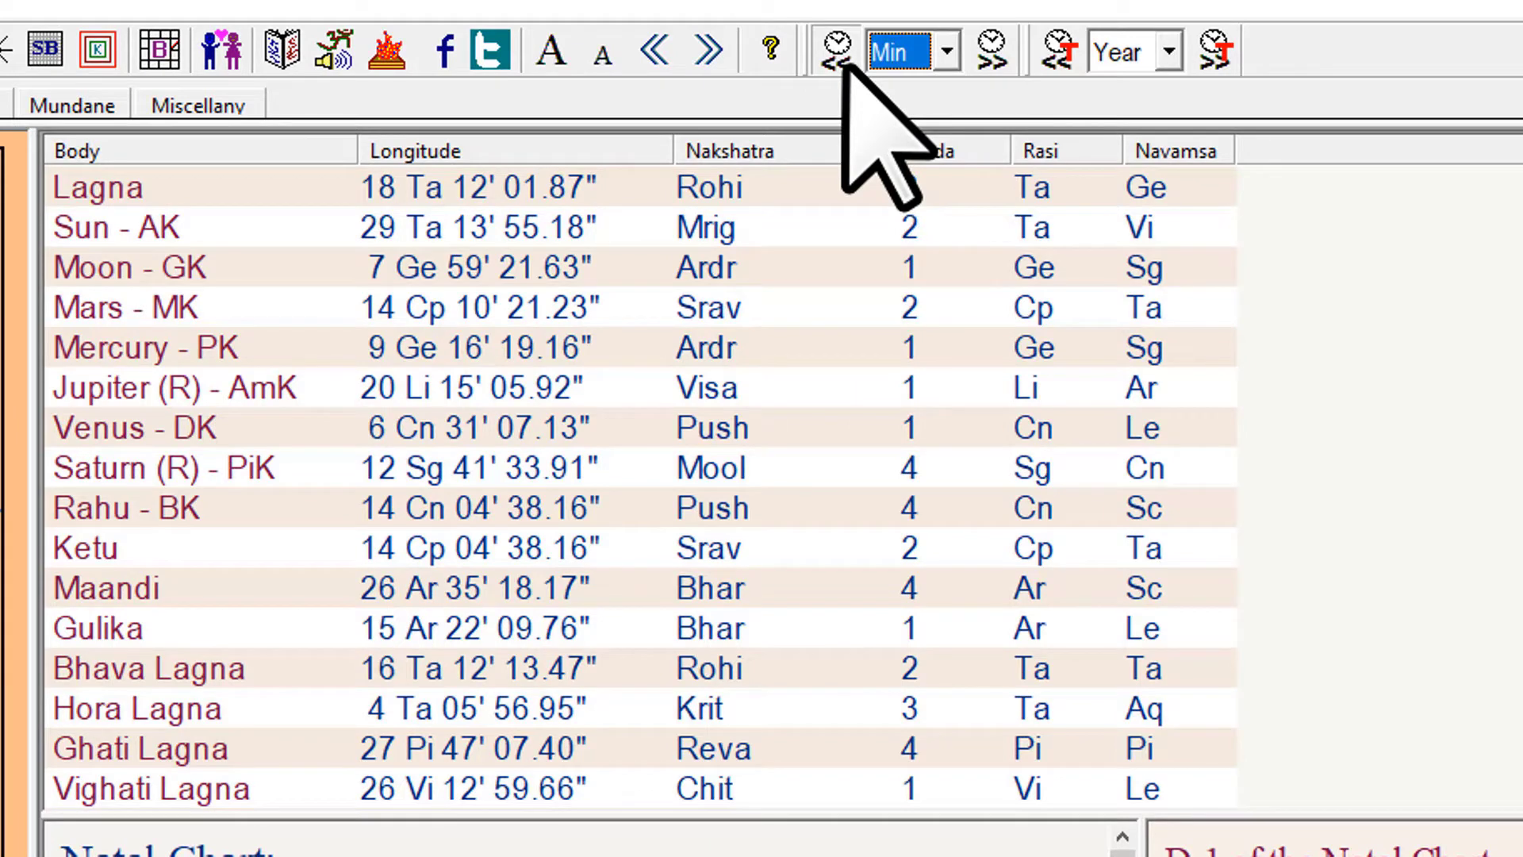
pyautogui.click(842, 64)
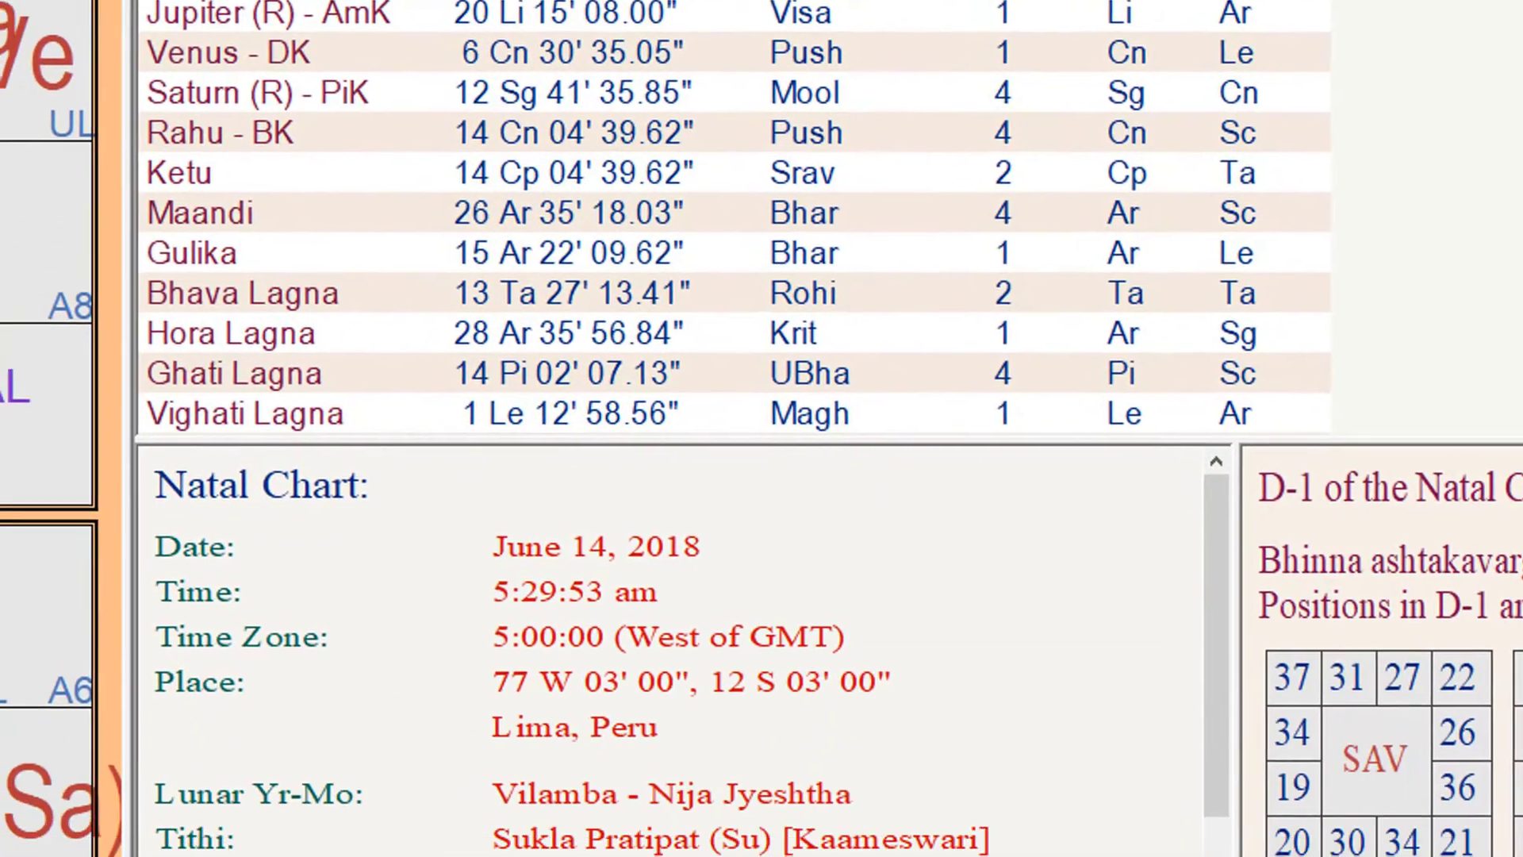
pyautogui.click(991, 50)
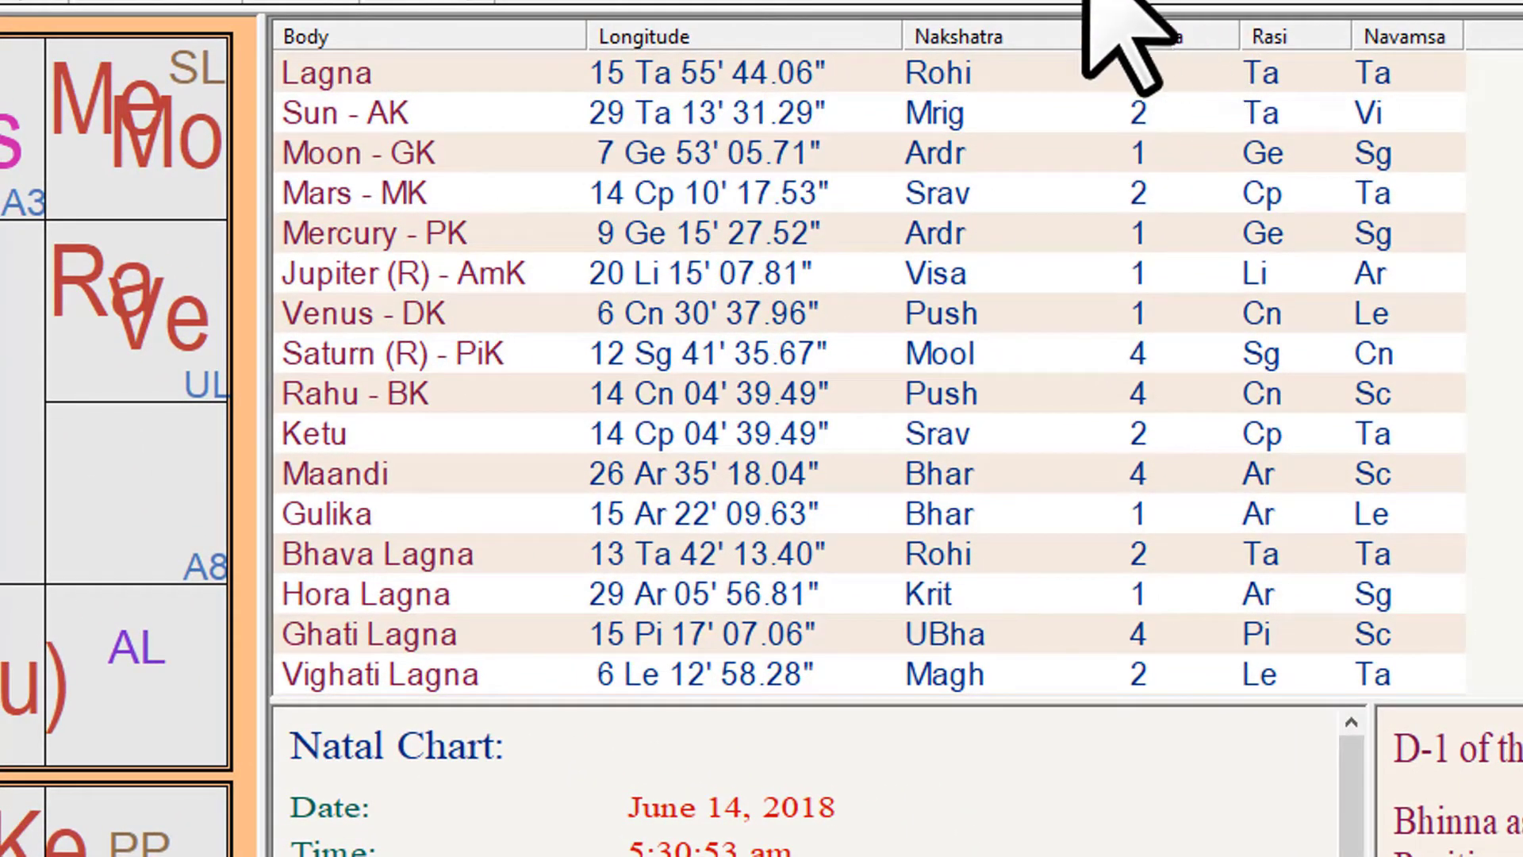
pyautogui.click(1031, 1)
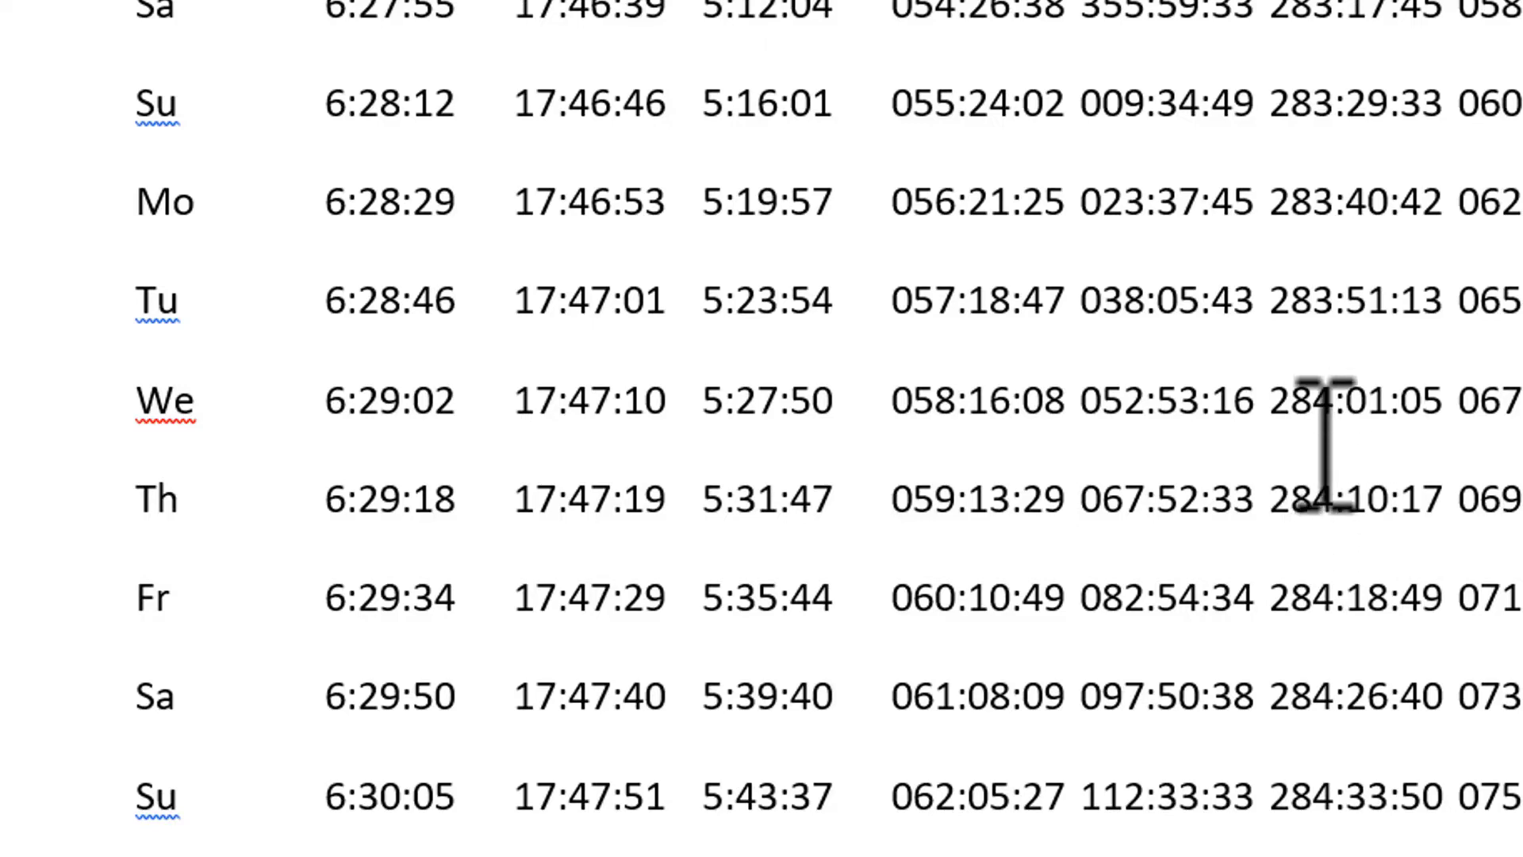
# Compare the chart's planetary longitudes with the June 14 row in the Word ephemeris and review the table to its last row.
pyautogui.scroll(8, 1325, 444)
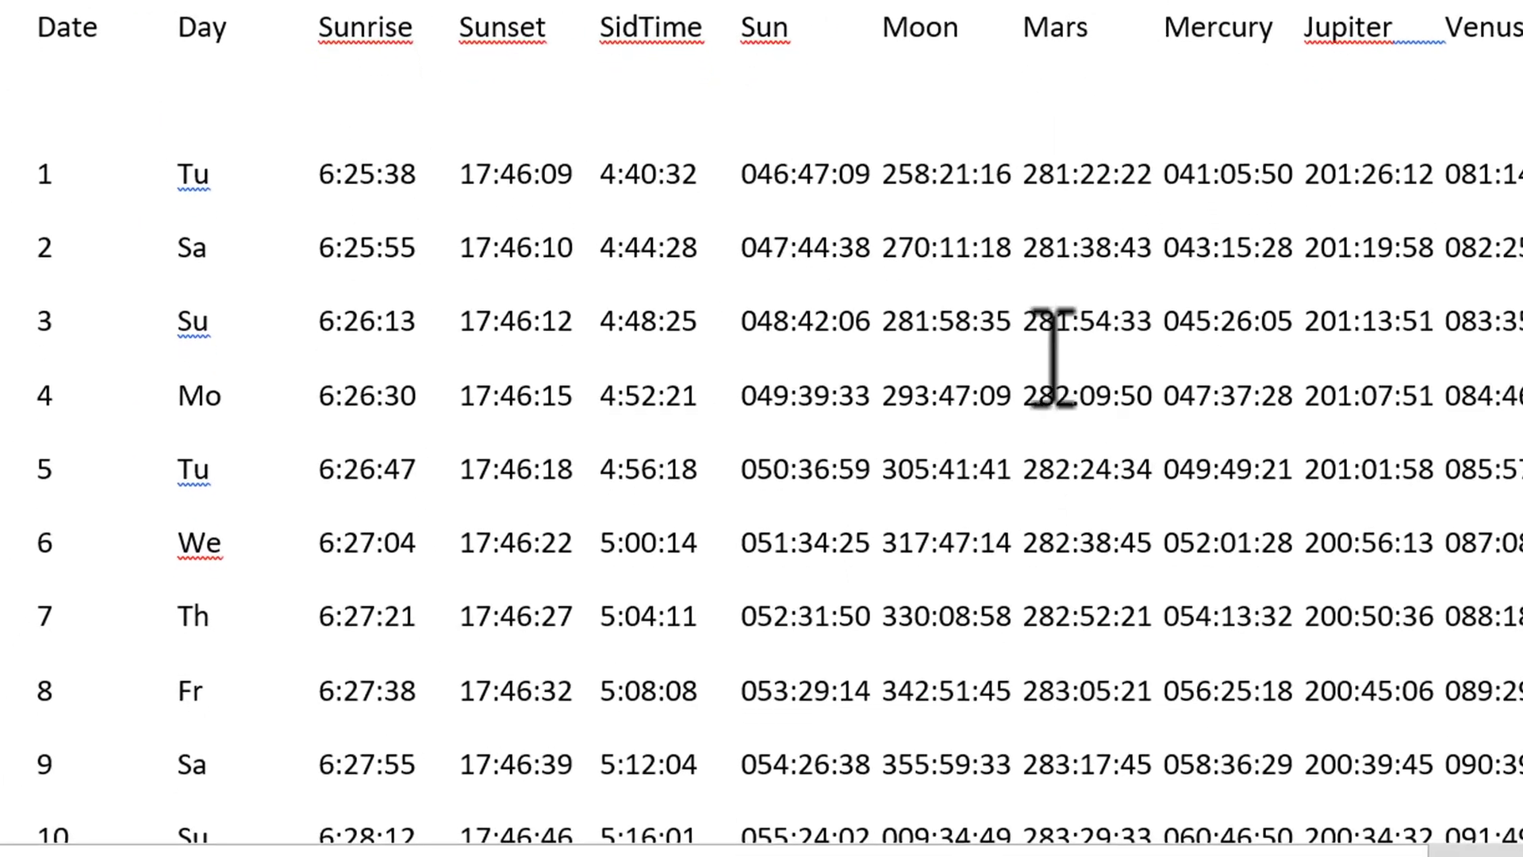
pyautogui.scroll(-3, 1087, 571)
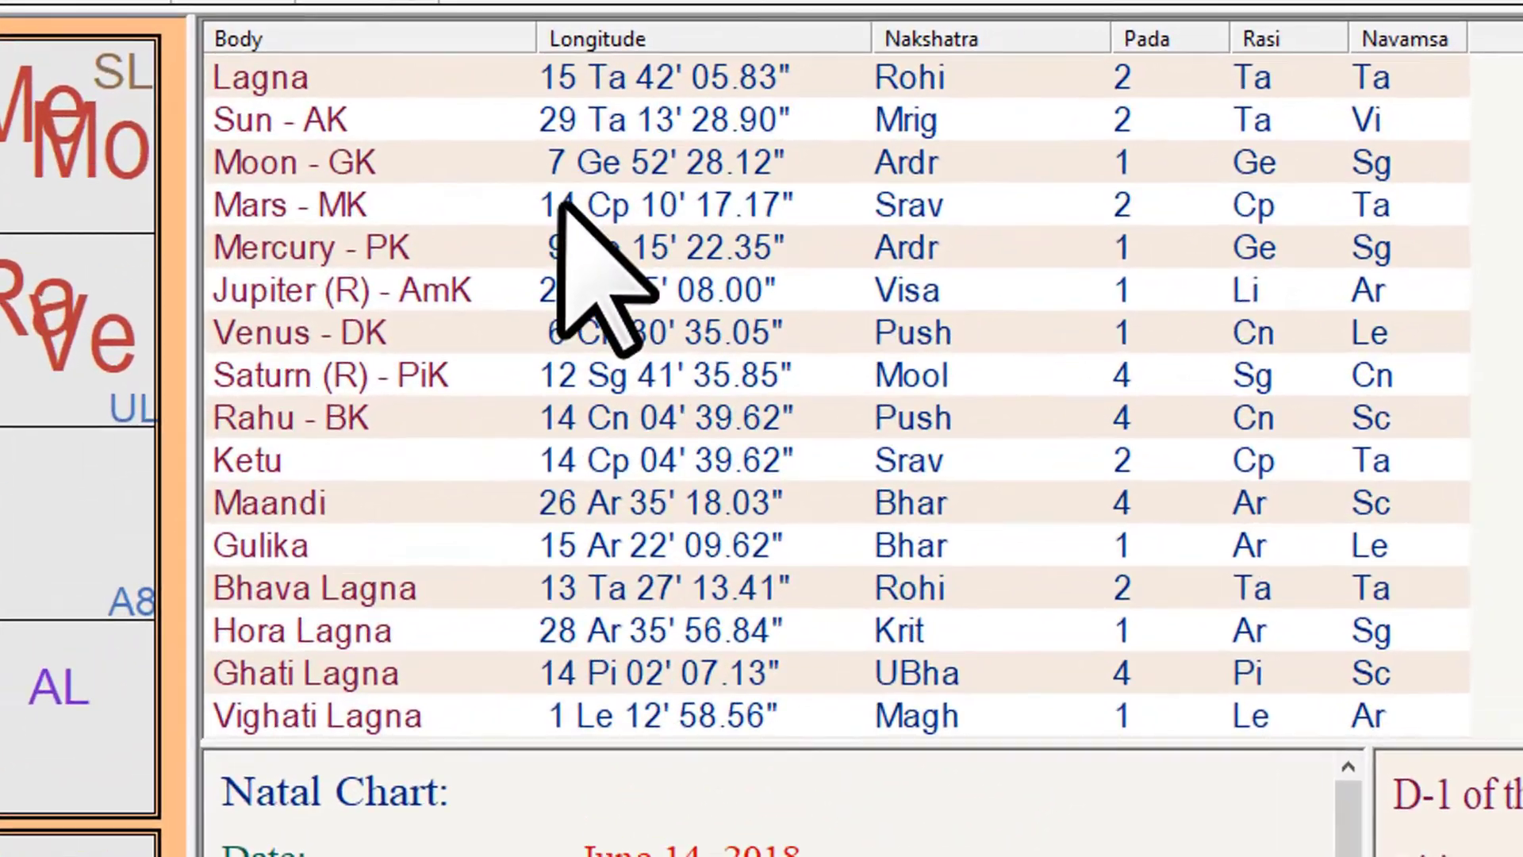
pyautogui.click(844, 143)
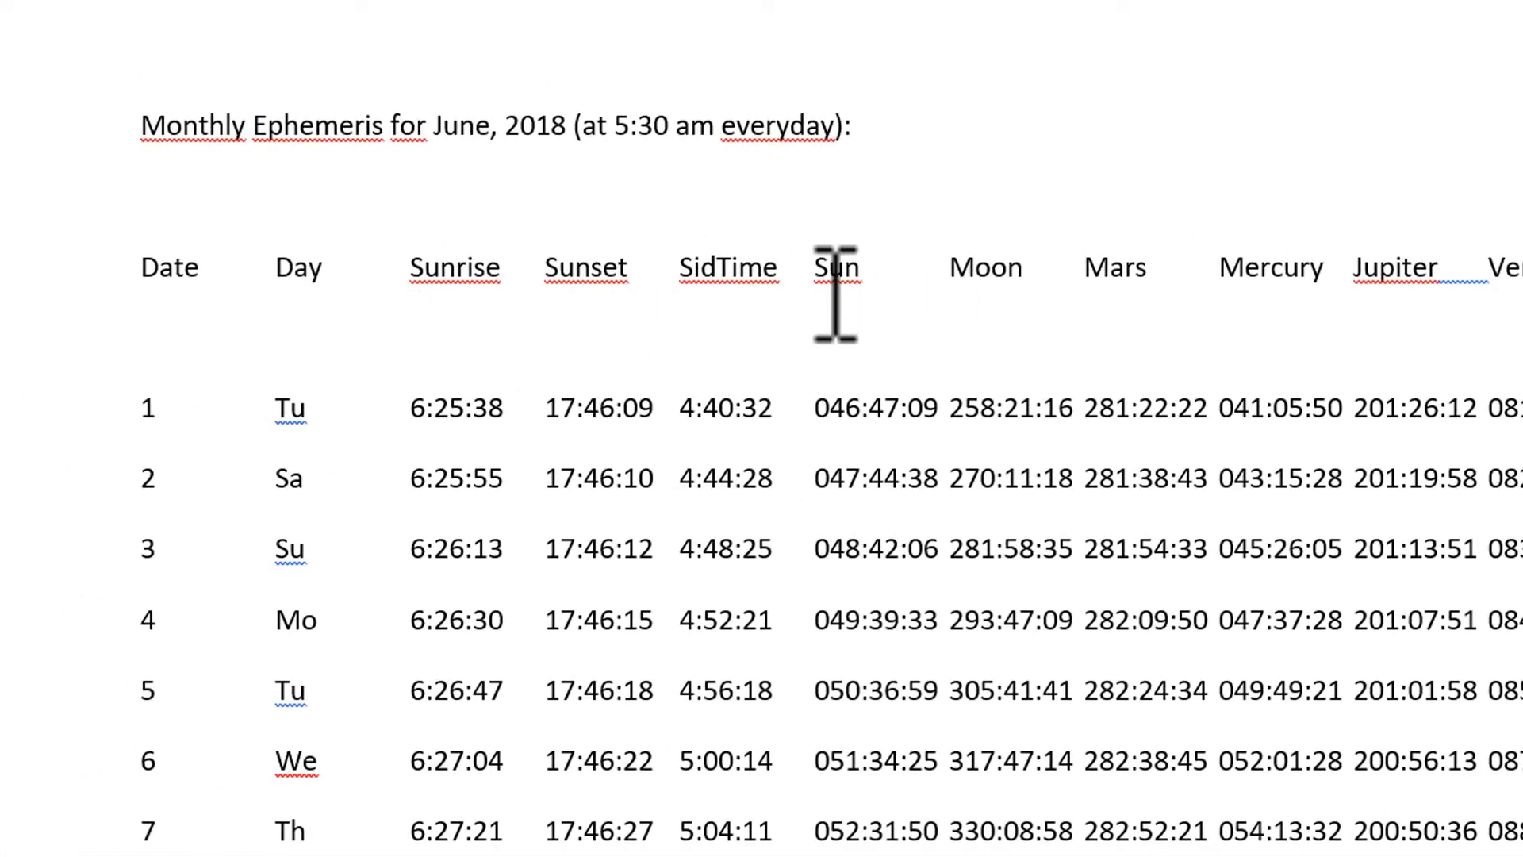
pyautogui.scroll(-15, 792, 333)
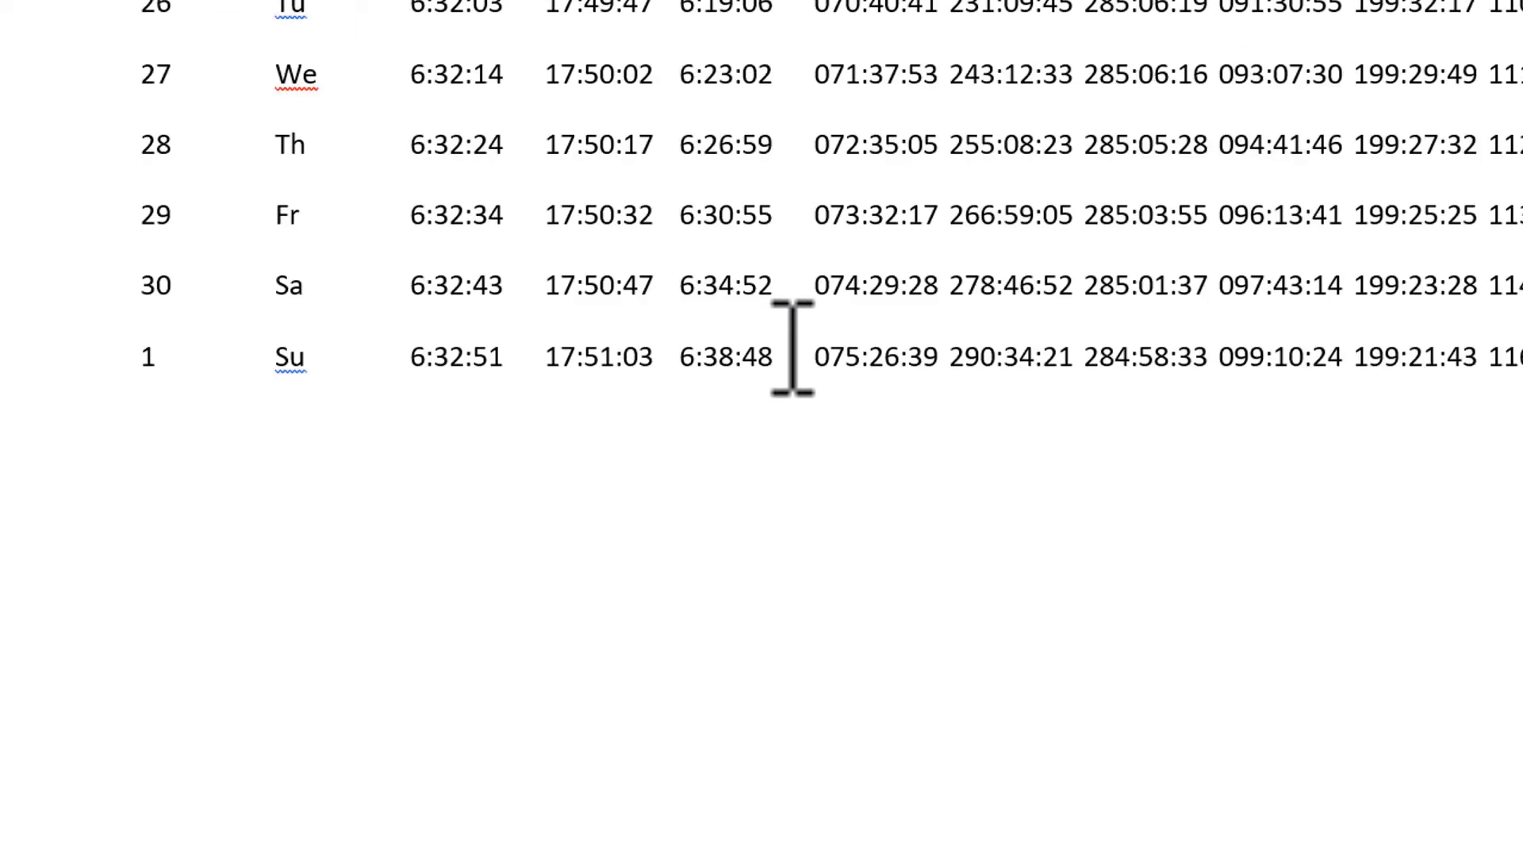
# Switch to Jagannatha Hora and move the natal chart forward one month to July 14, 2018.
pyautogui.scroll(12, 462, 272)
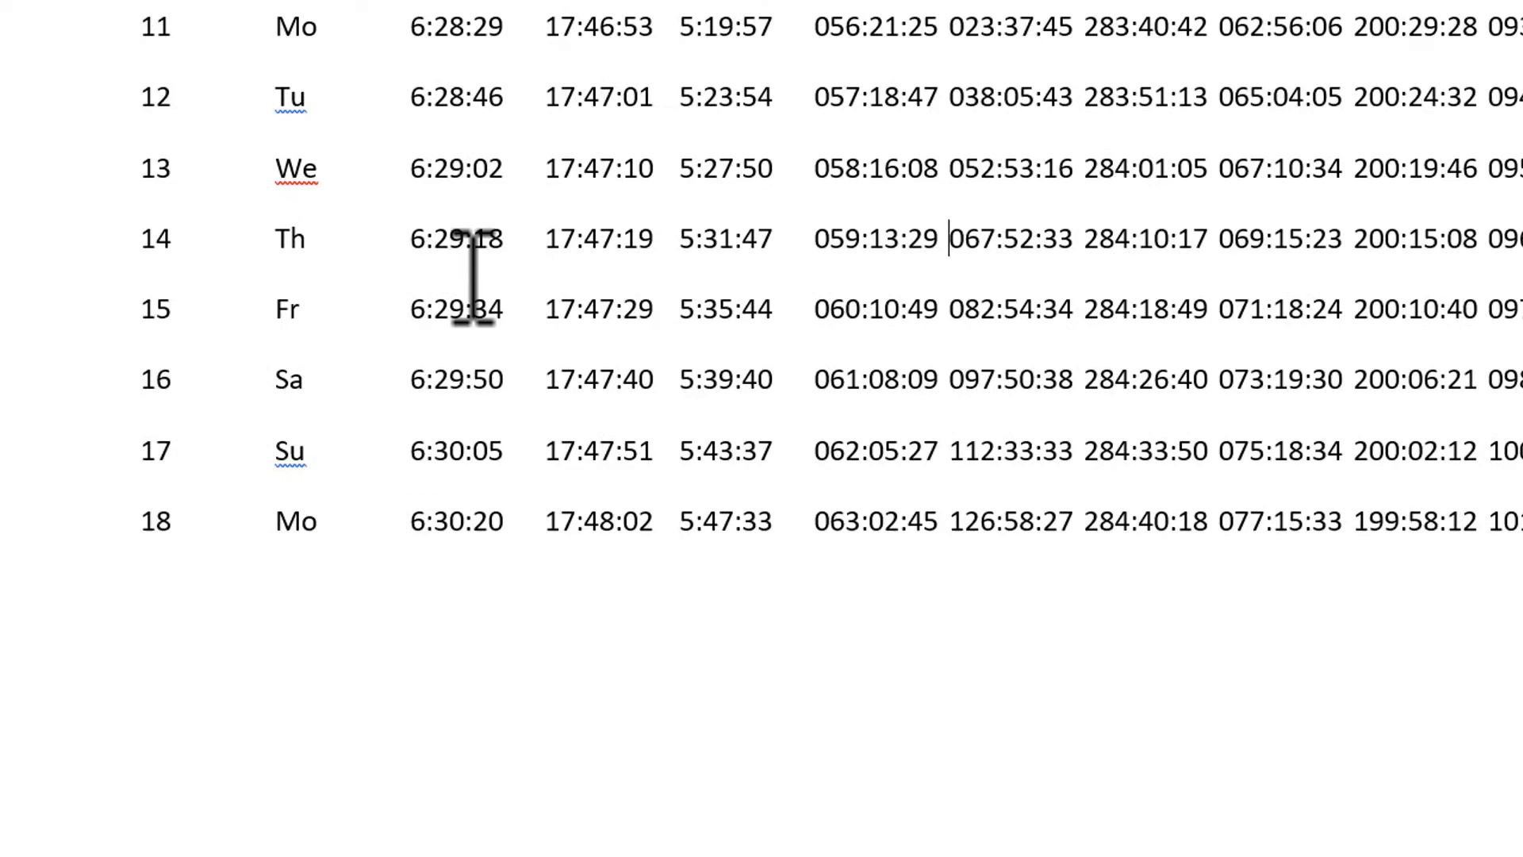
pyautogui.scroll(10, 474, 277)
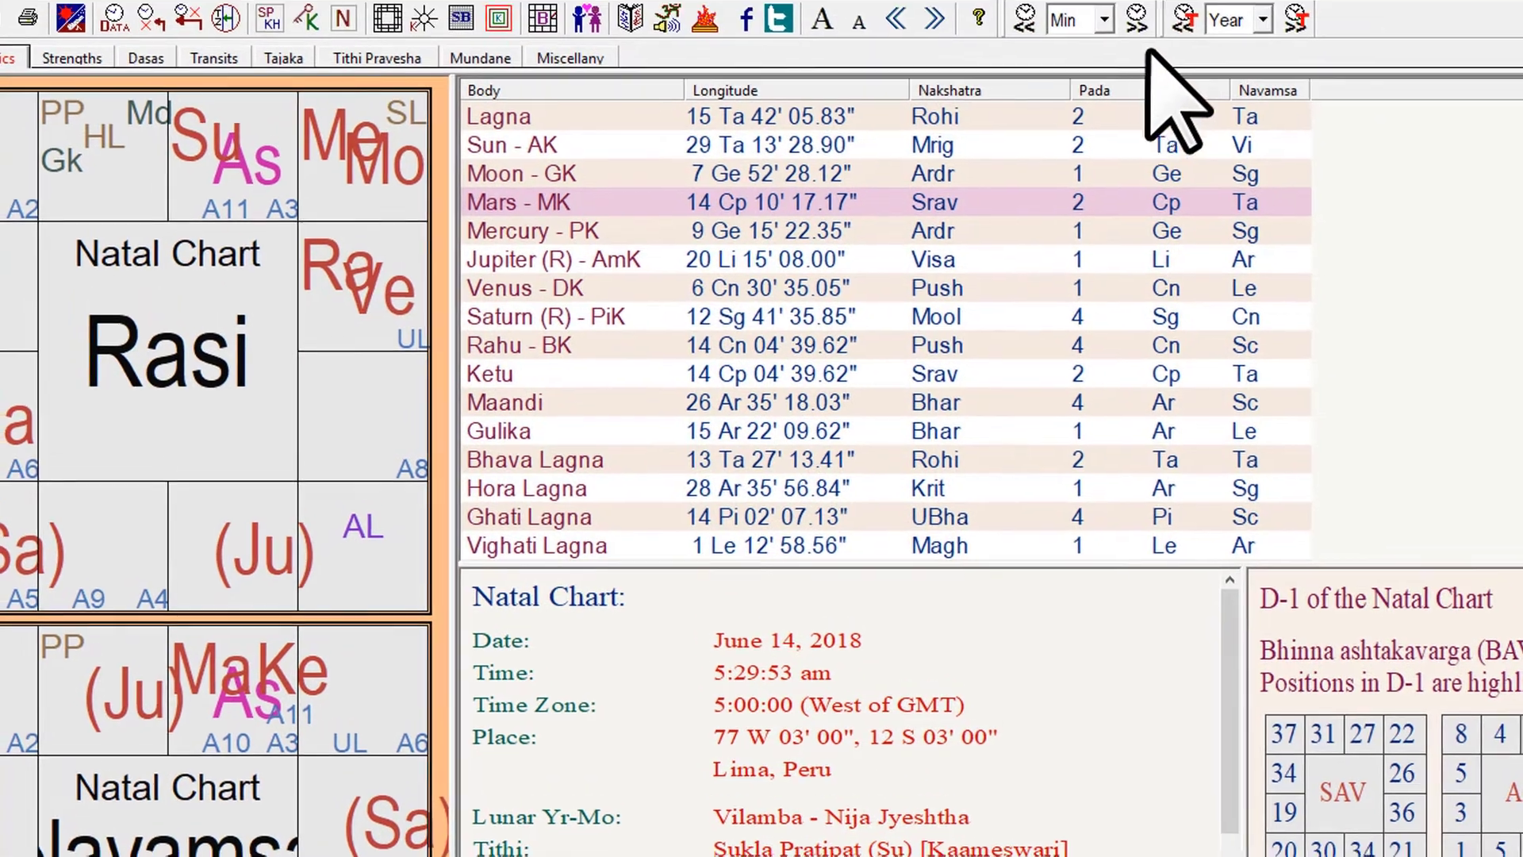
pyautogui.click(1103, 20)
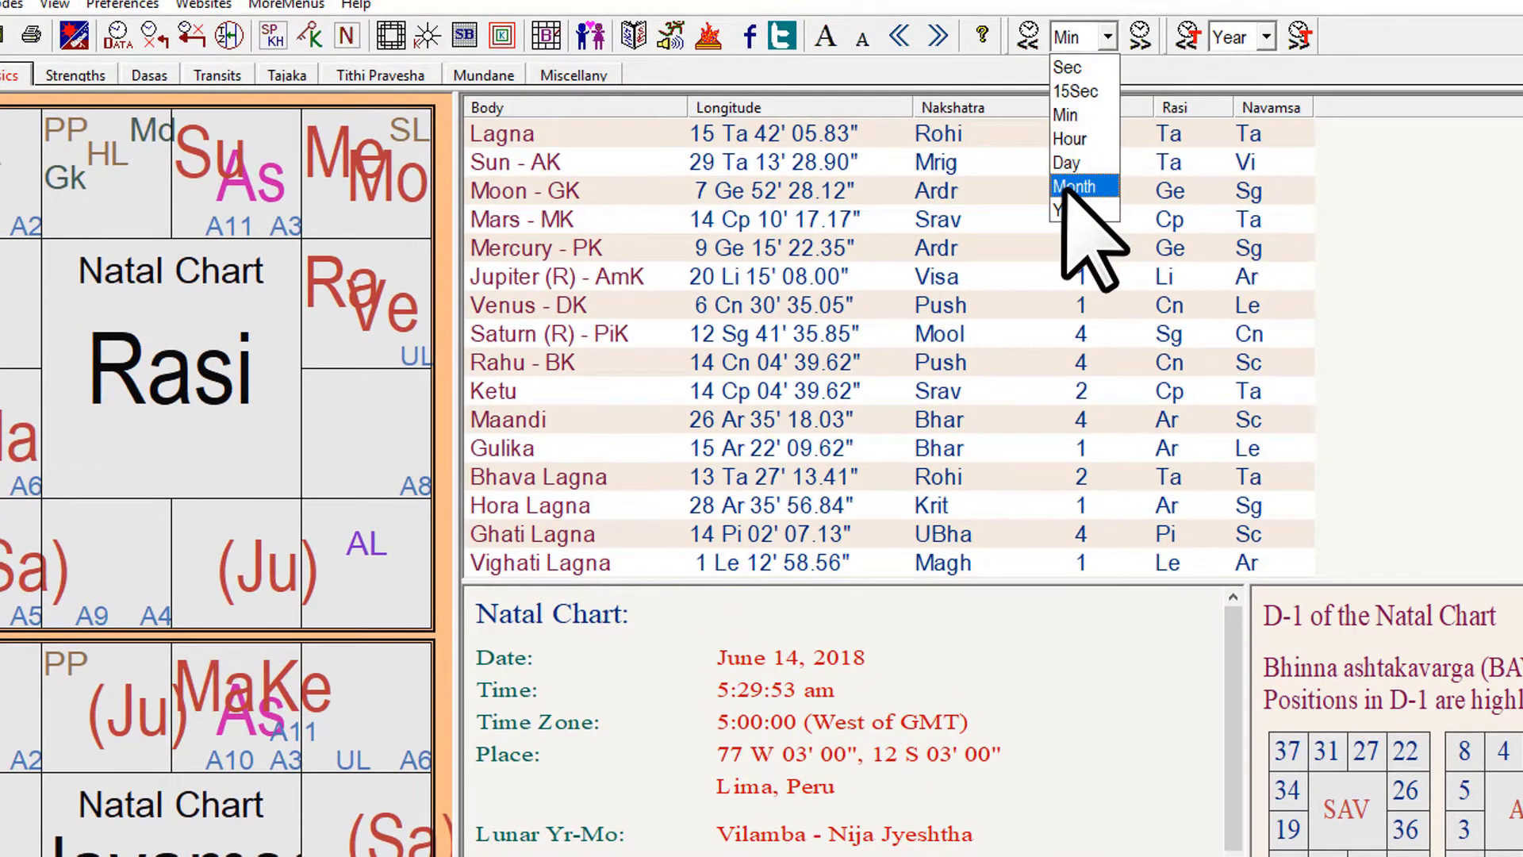
pyautogui.click(1071, 187)
pyautogui.click(1137, 36)
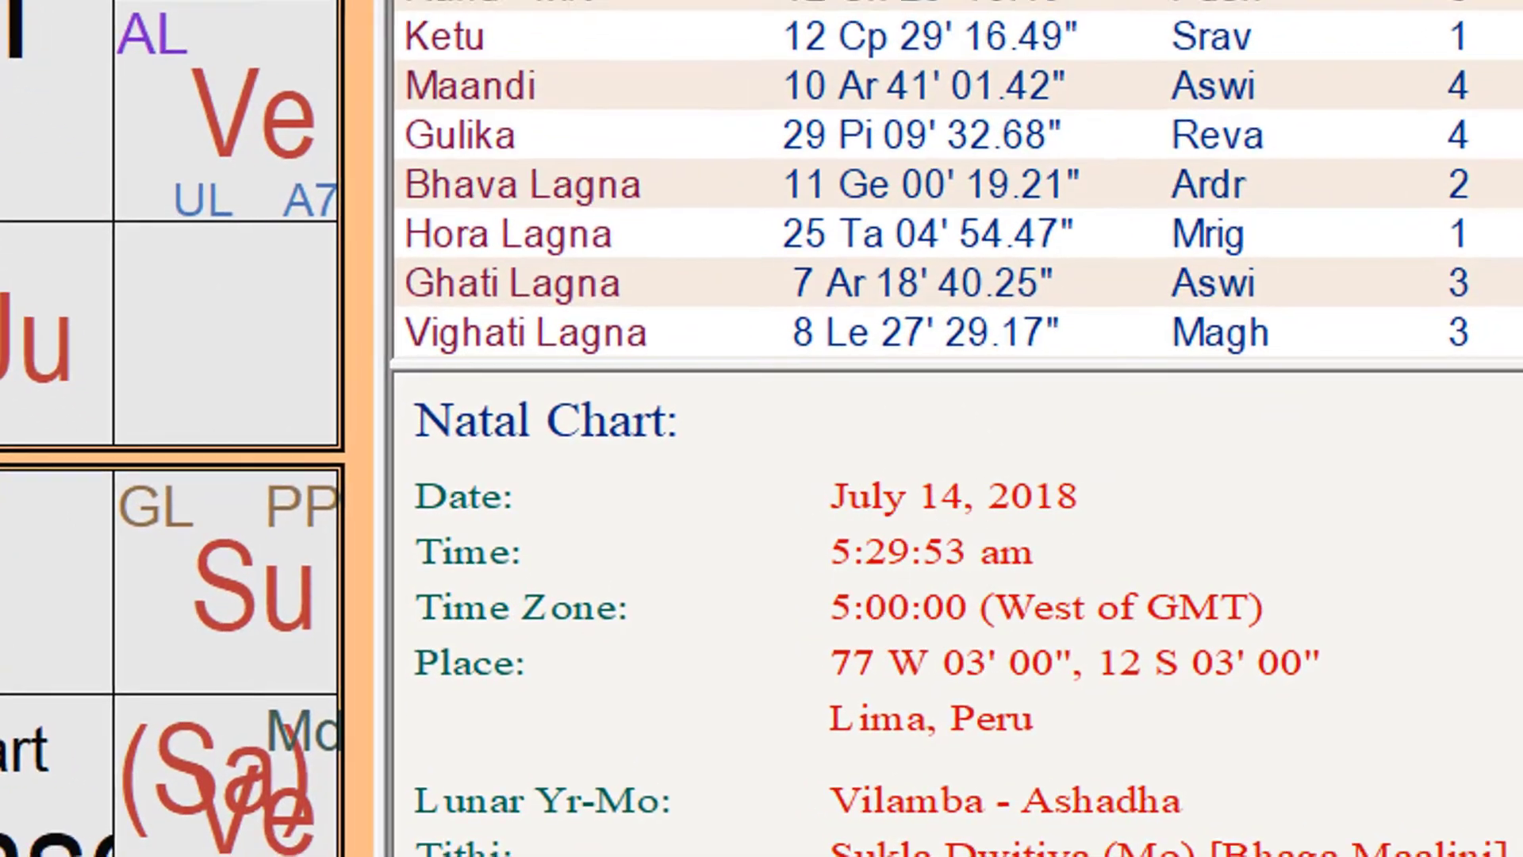
# Show the Miscellany data and copy the July 2018 monthly ephemeris in JD format (5:30 am).
pyautogui.click(334, 25)
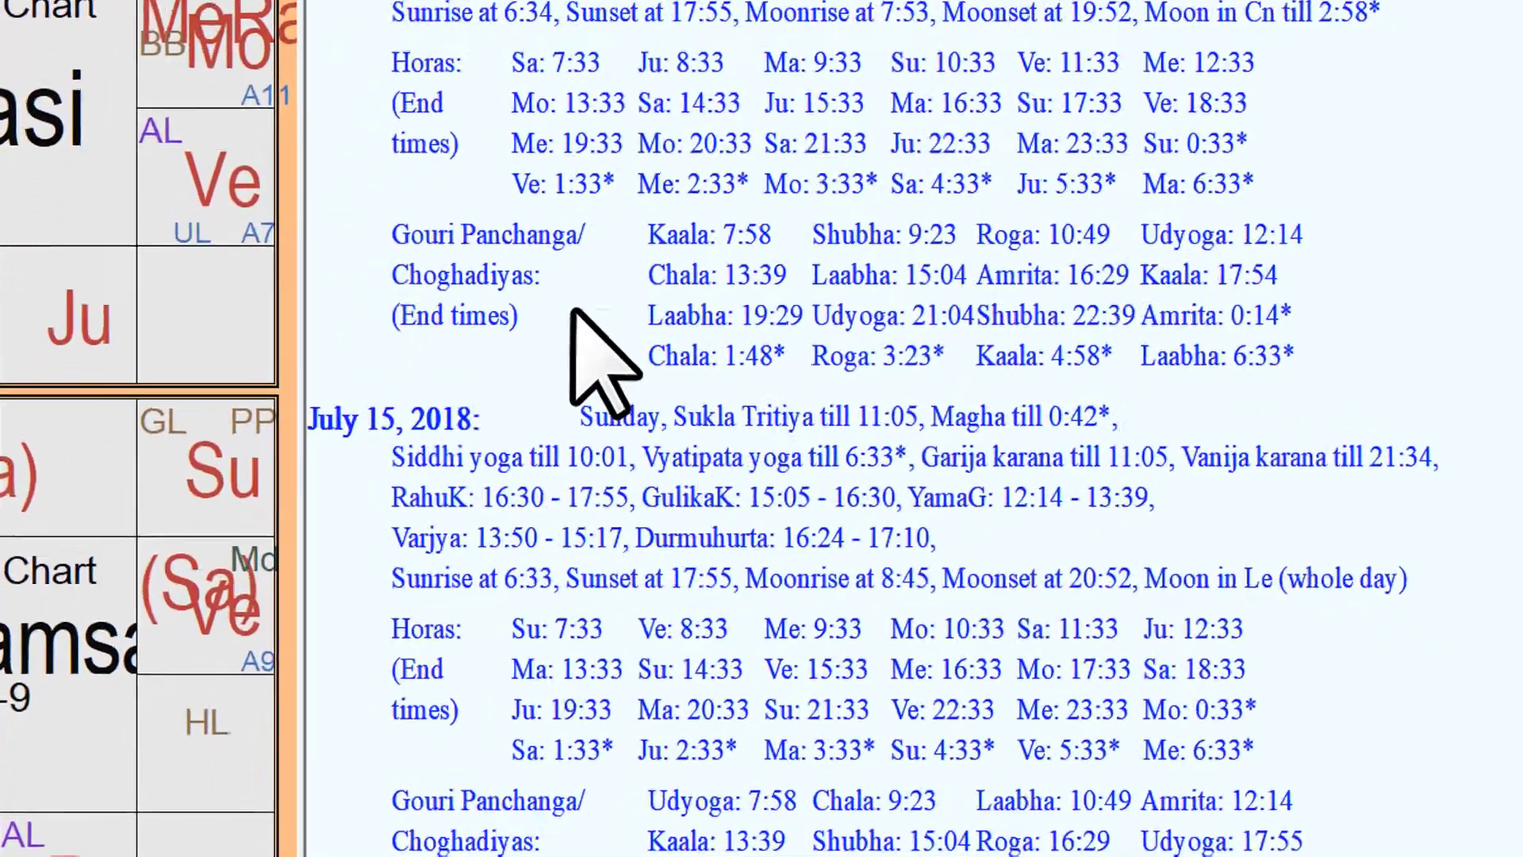
pyautogui.rightClick(453, 428)
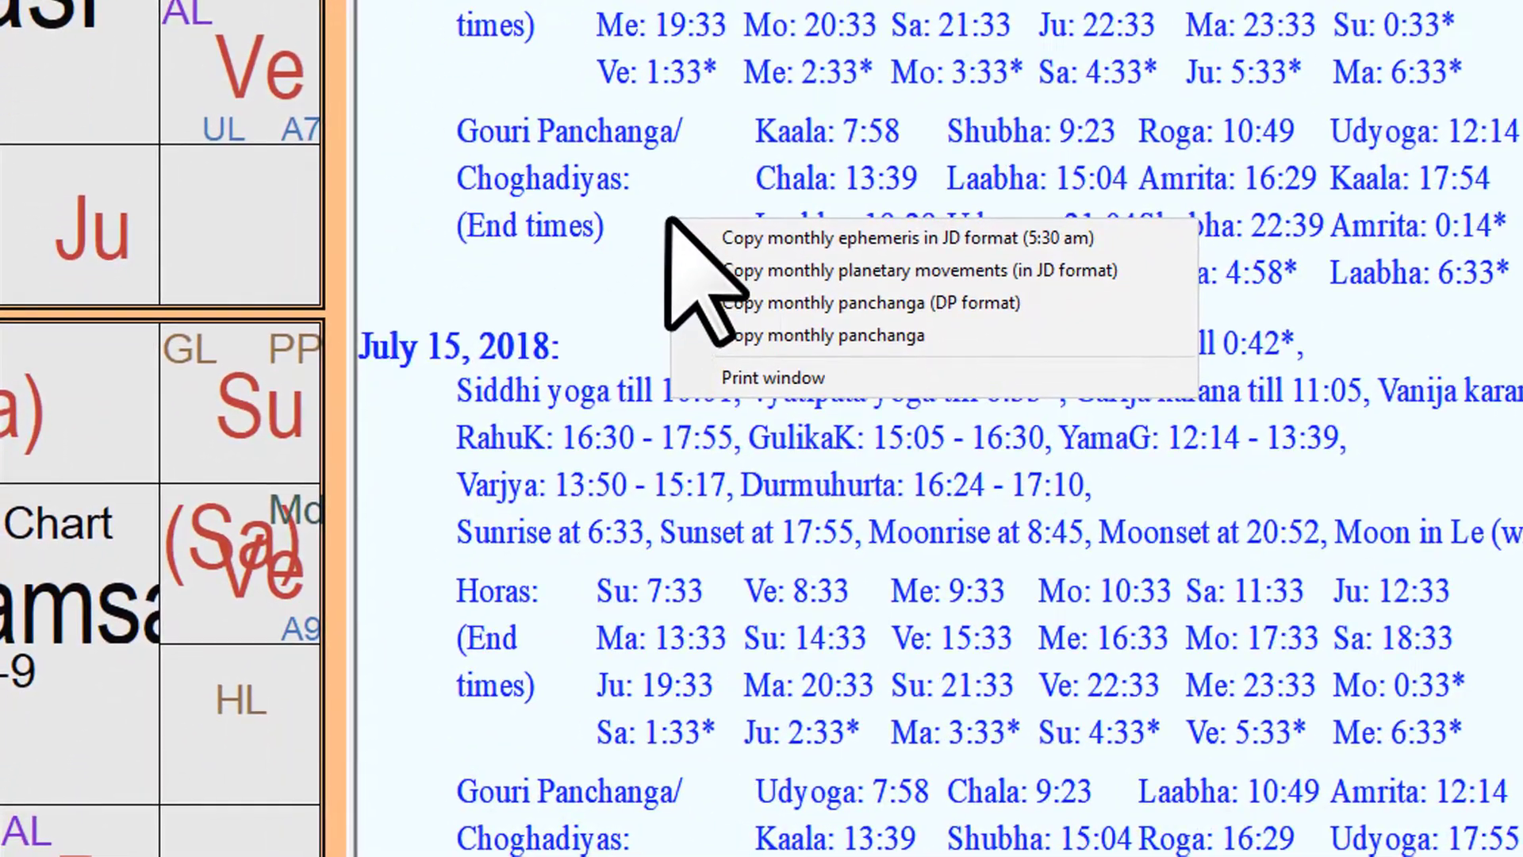
pyautogui.click(793, 238)
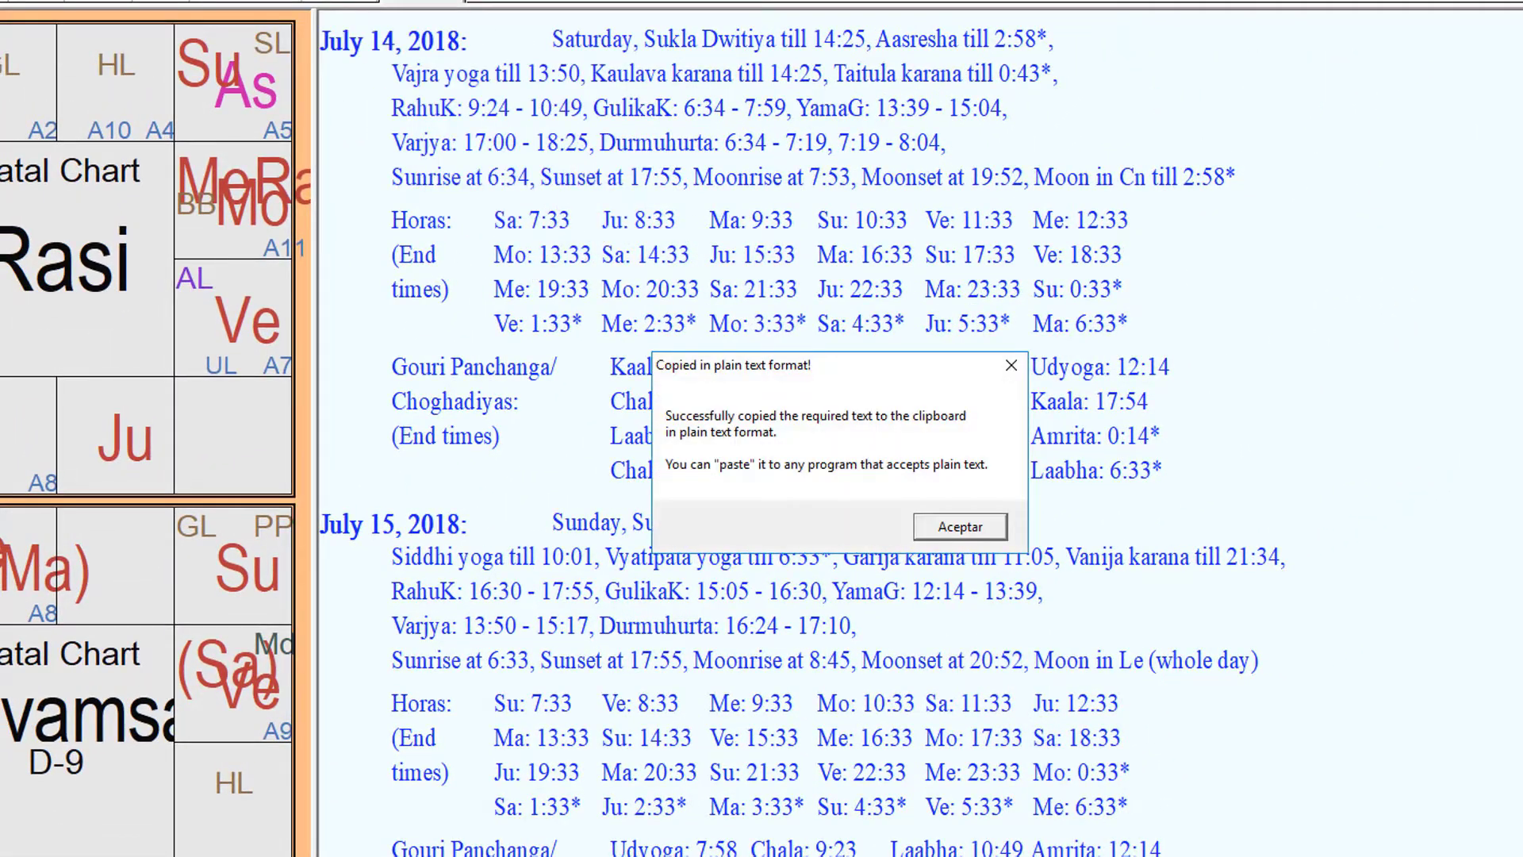
pyautogui.click(960, 526)
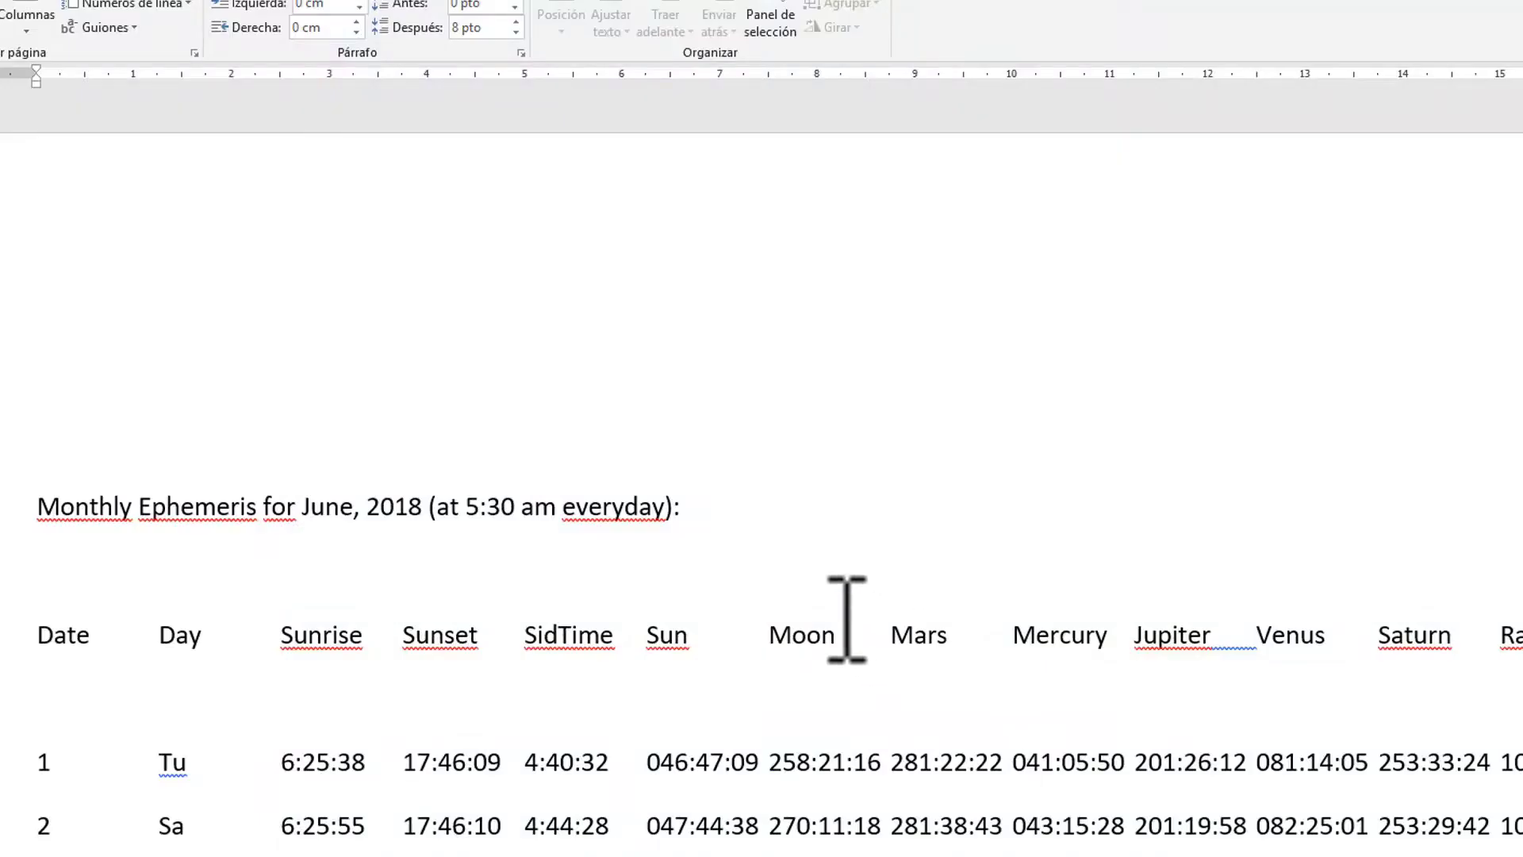
# Switch to Word, paste the July 2018 ephemeris below the June table and review the rows of both months.
pyautogui.scroll(-10, 825, 623)
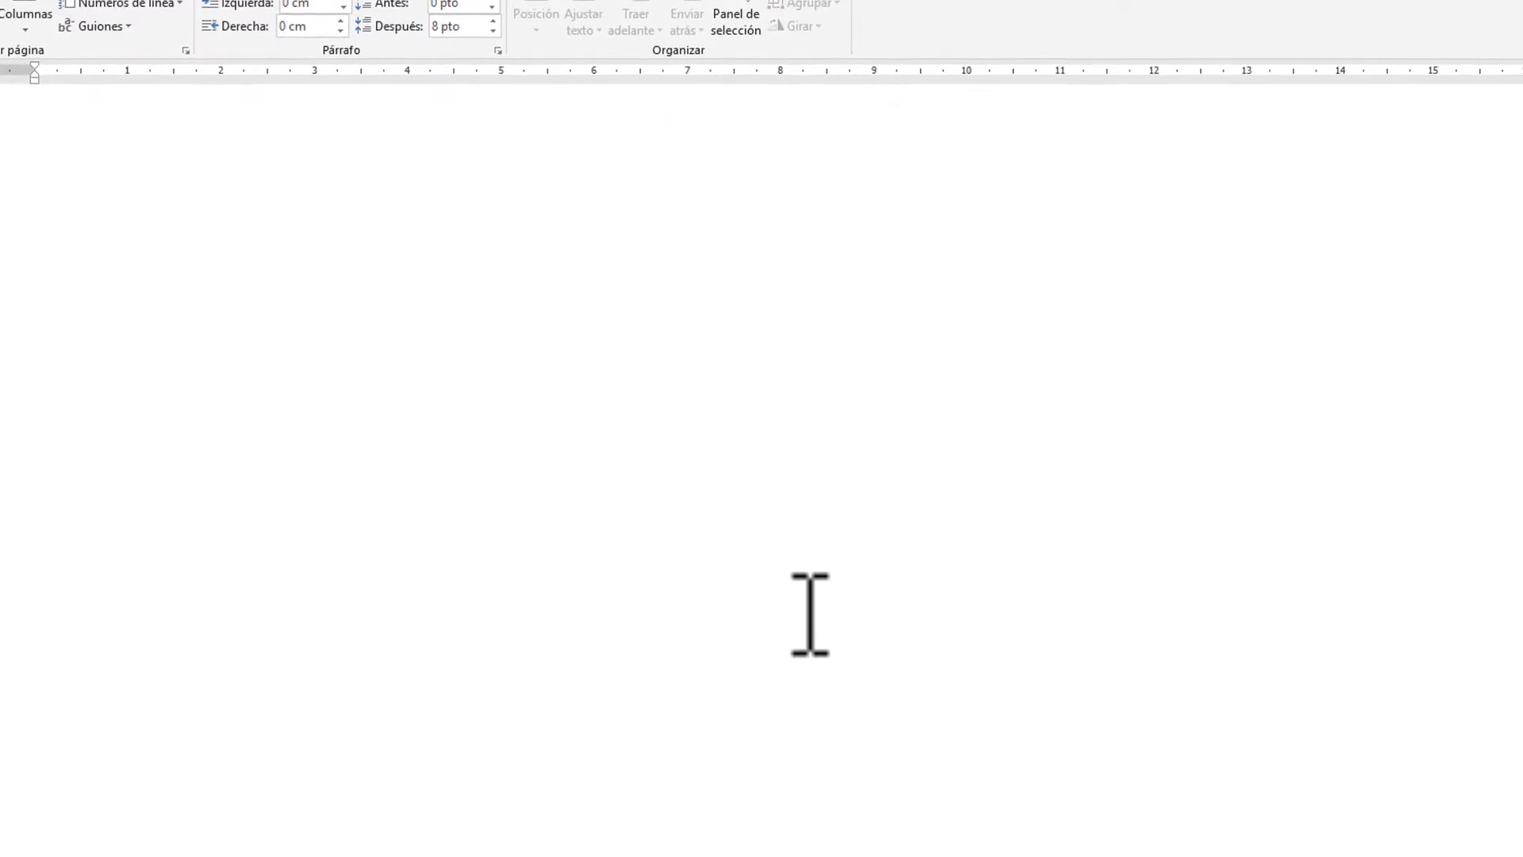
pyautogui.scroll(5, 810, 613)
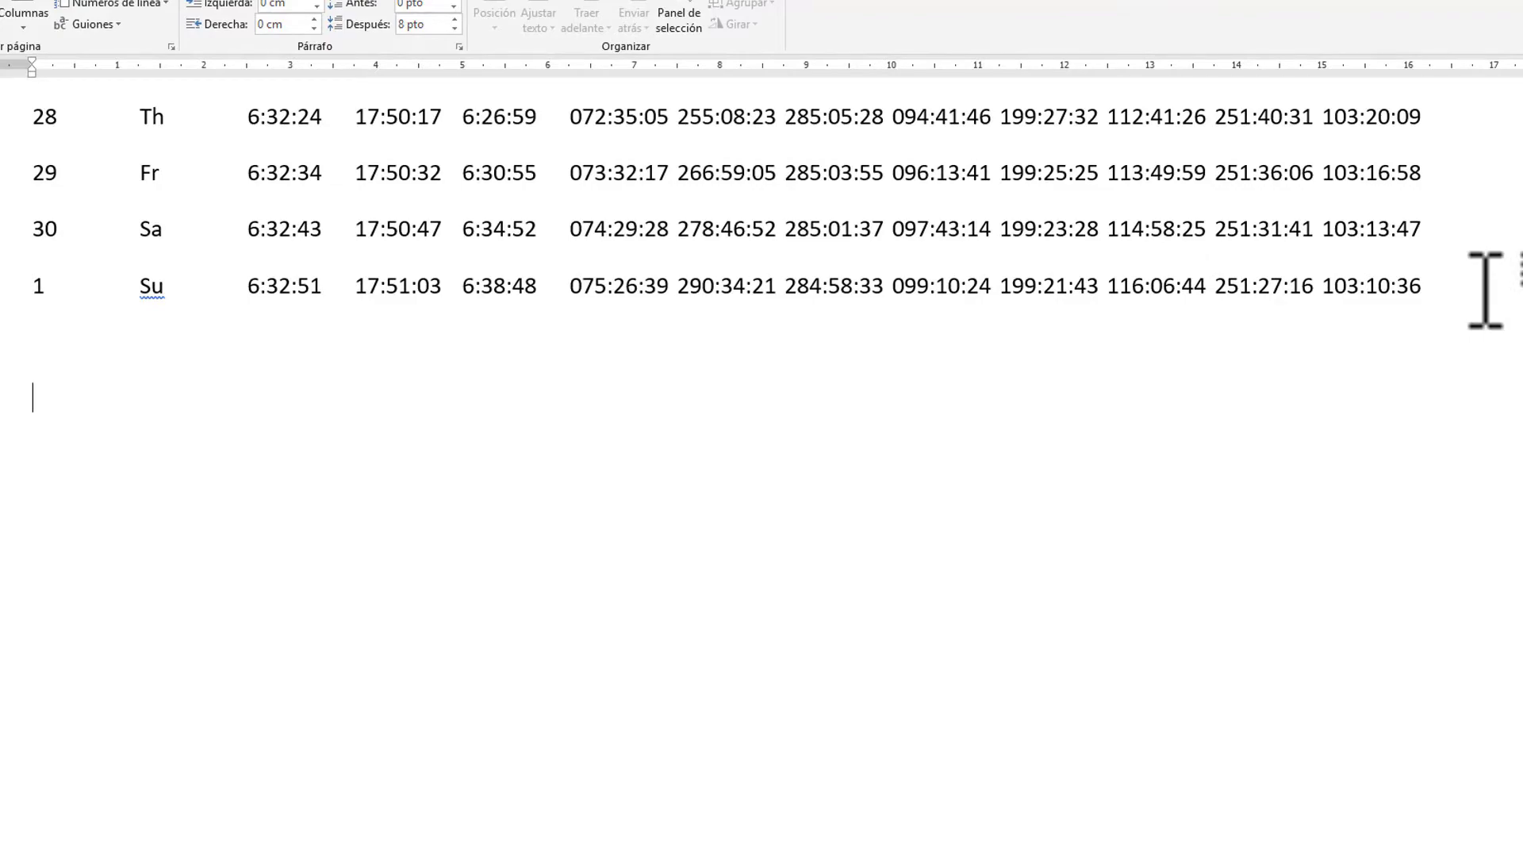
pyautogui.hotkey('ctrl', 'v')
pyautogui.scroll(15, 833, 245)
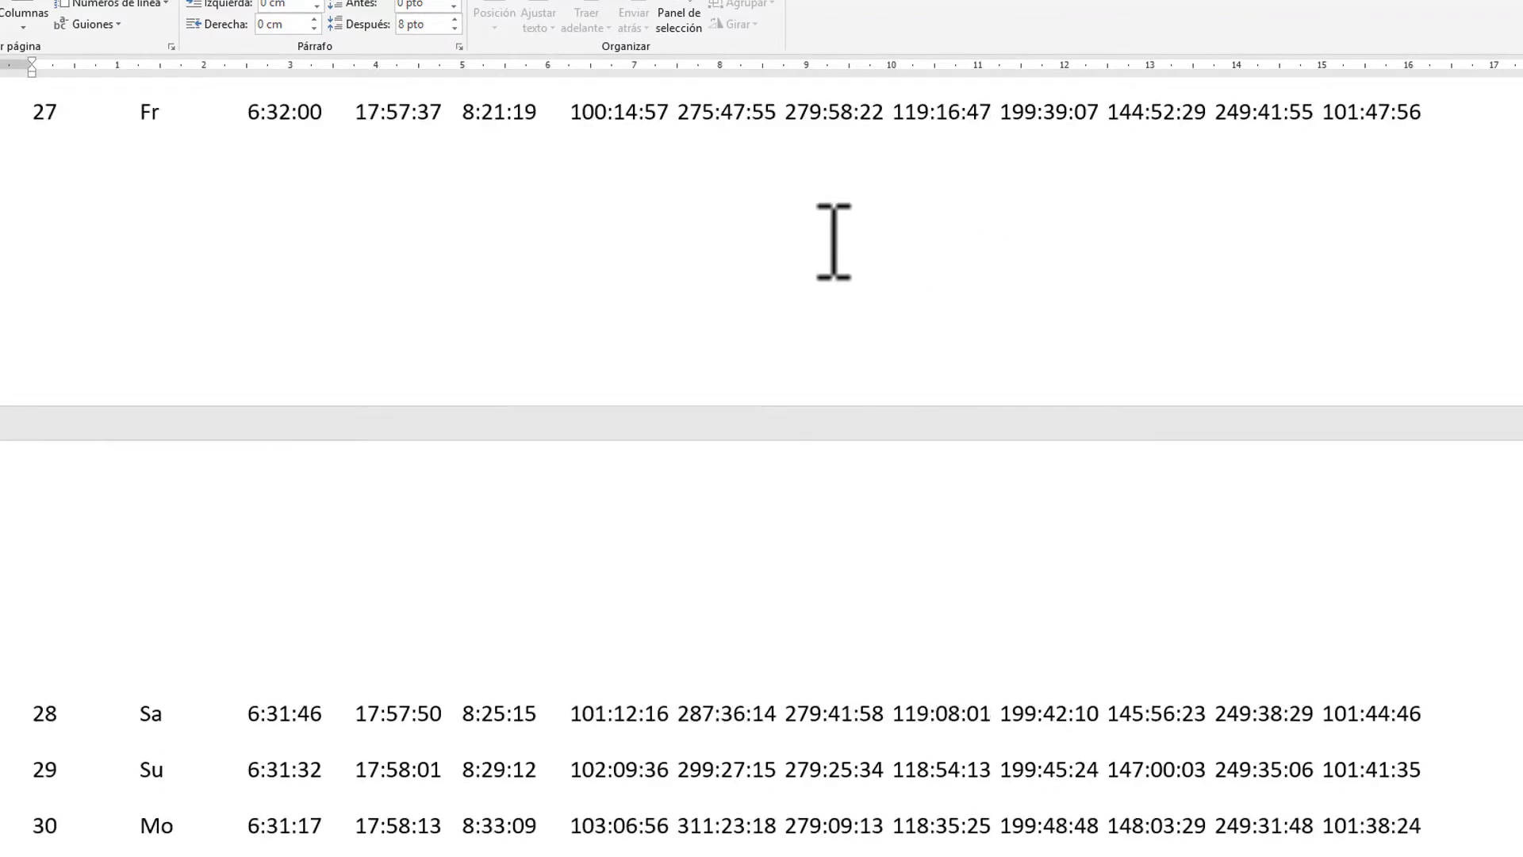
pyautogui.scroll(10, 546, 254)
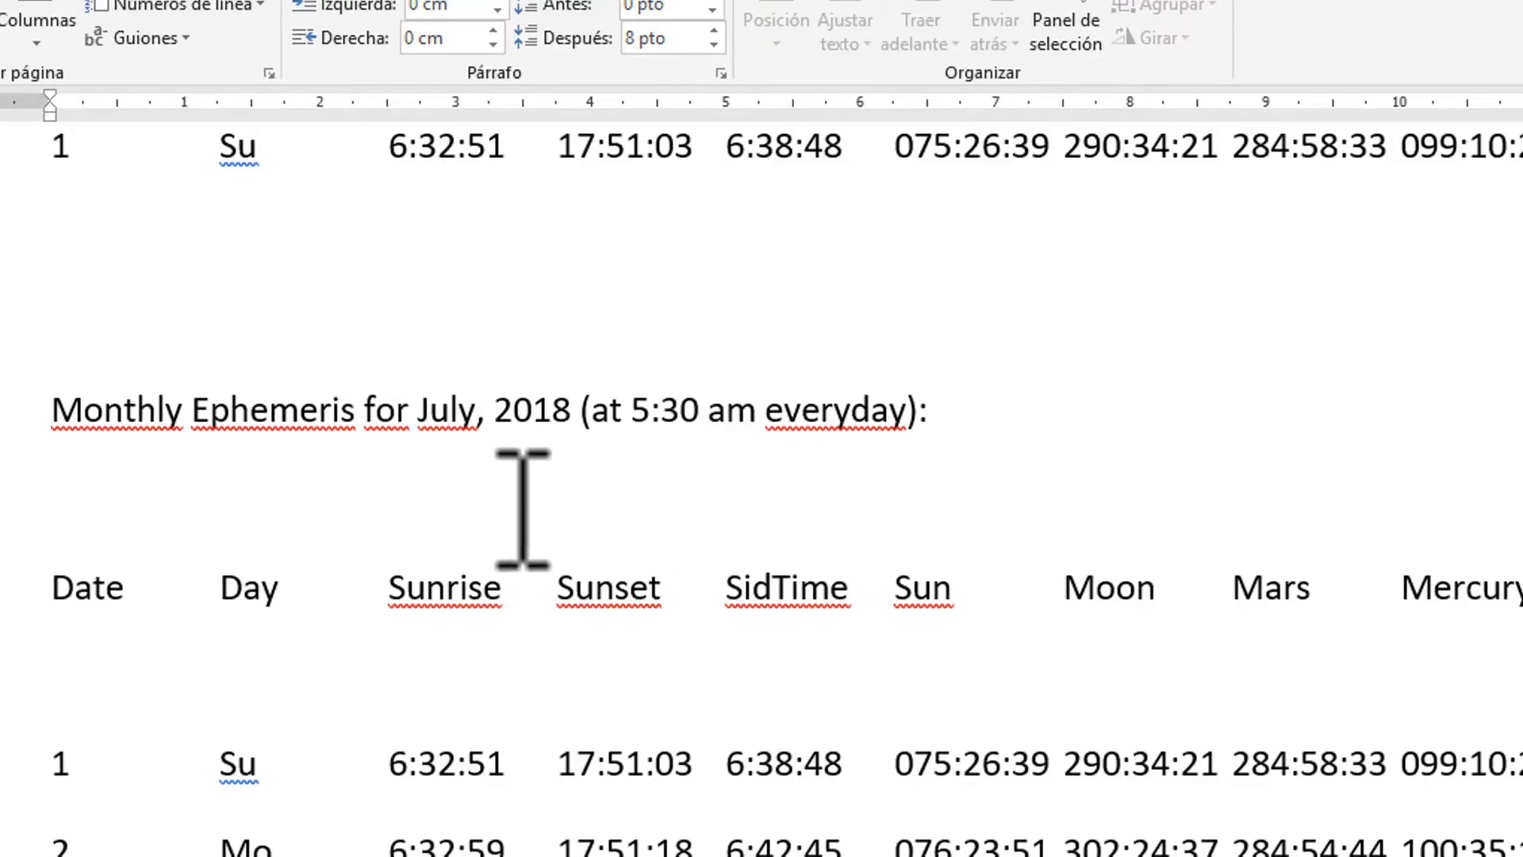
pyautogui.scroll(-20, 522, 508)
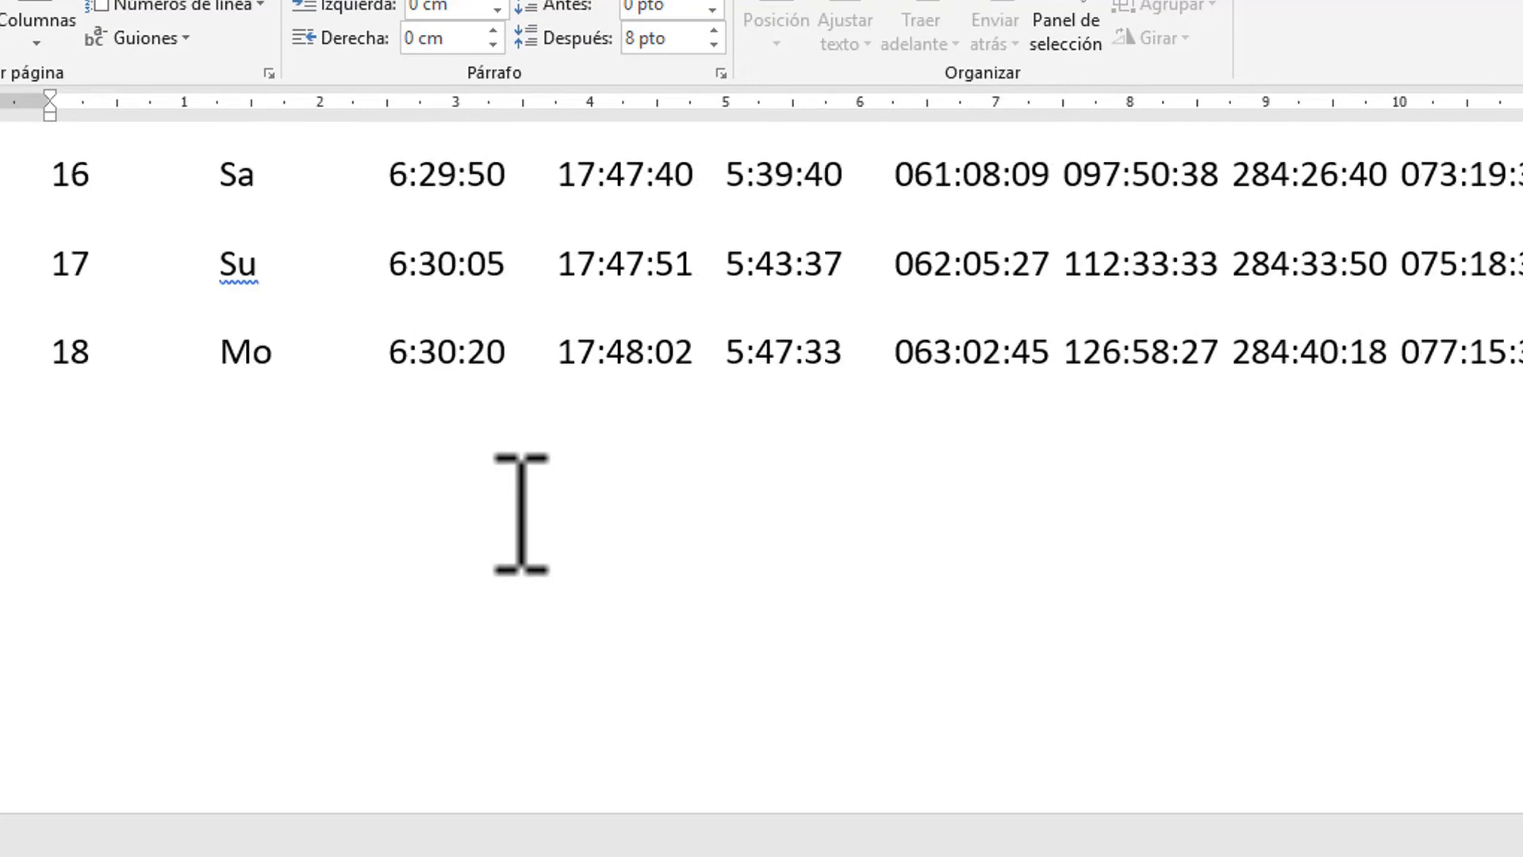
pyautogui.scroll(-15, 522, 512)
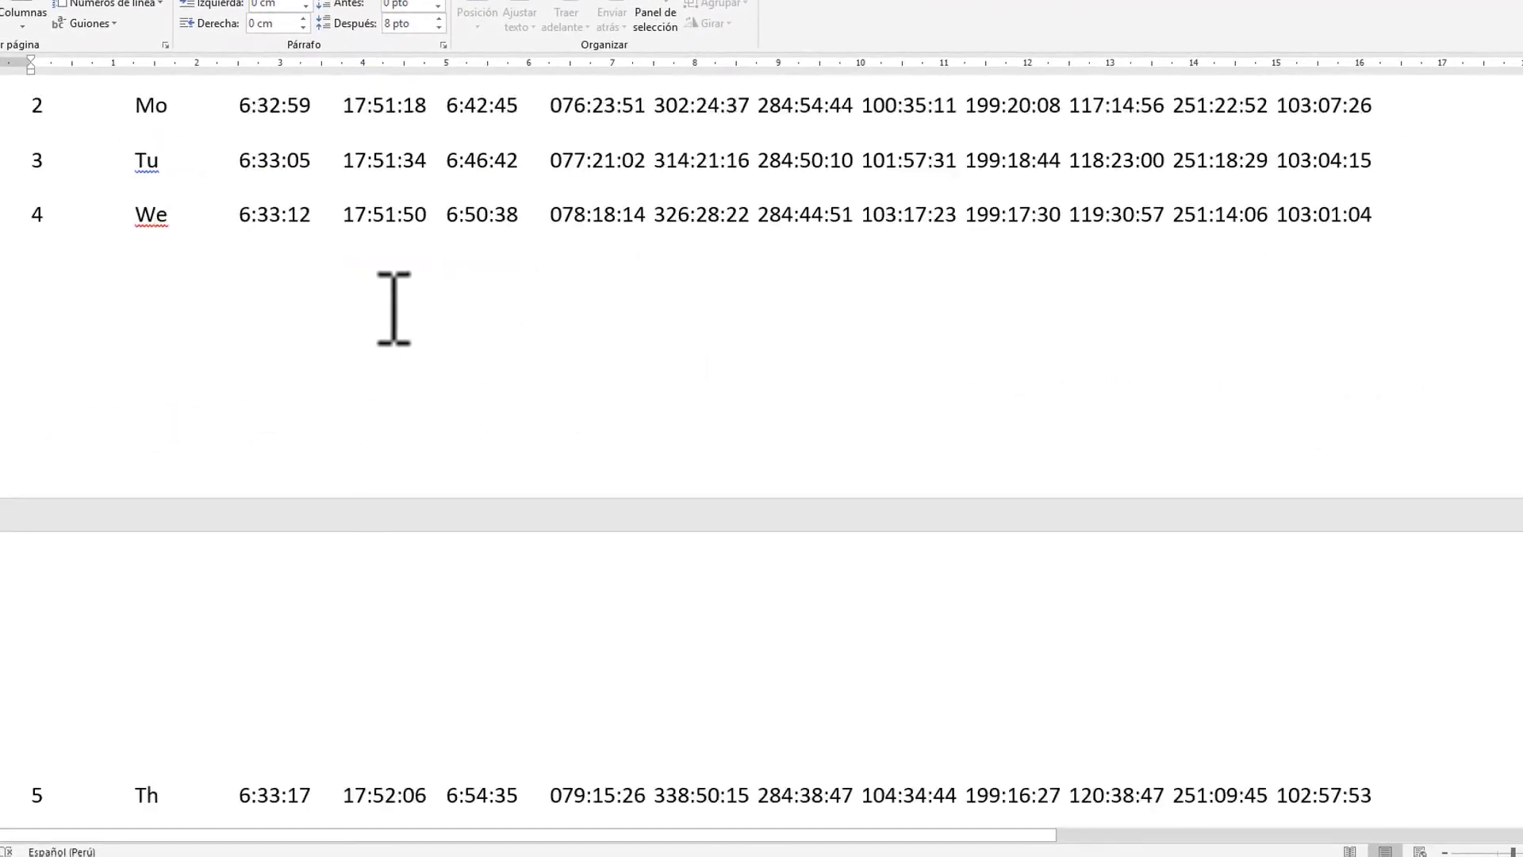
pyautogui.scroll(-4, 395, 309)
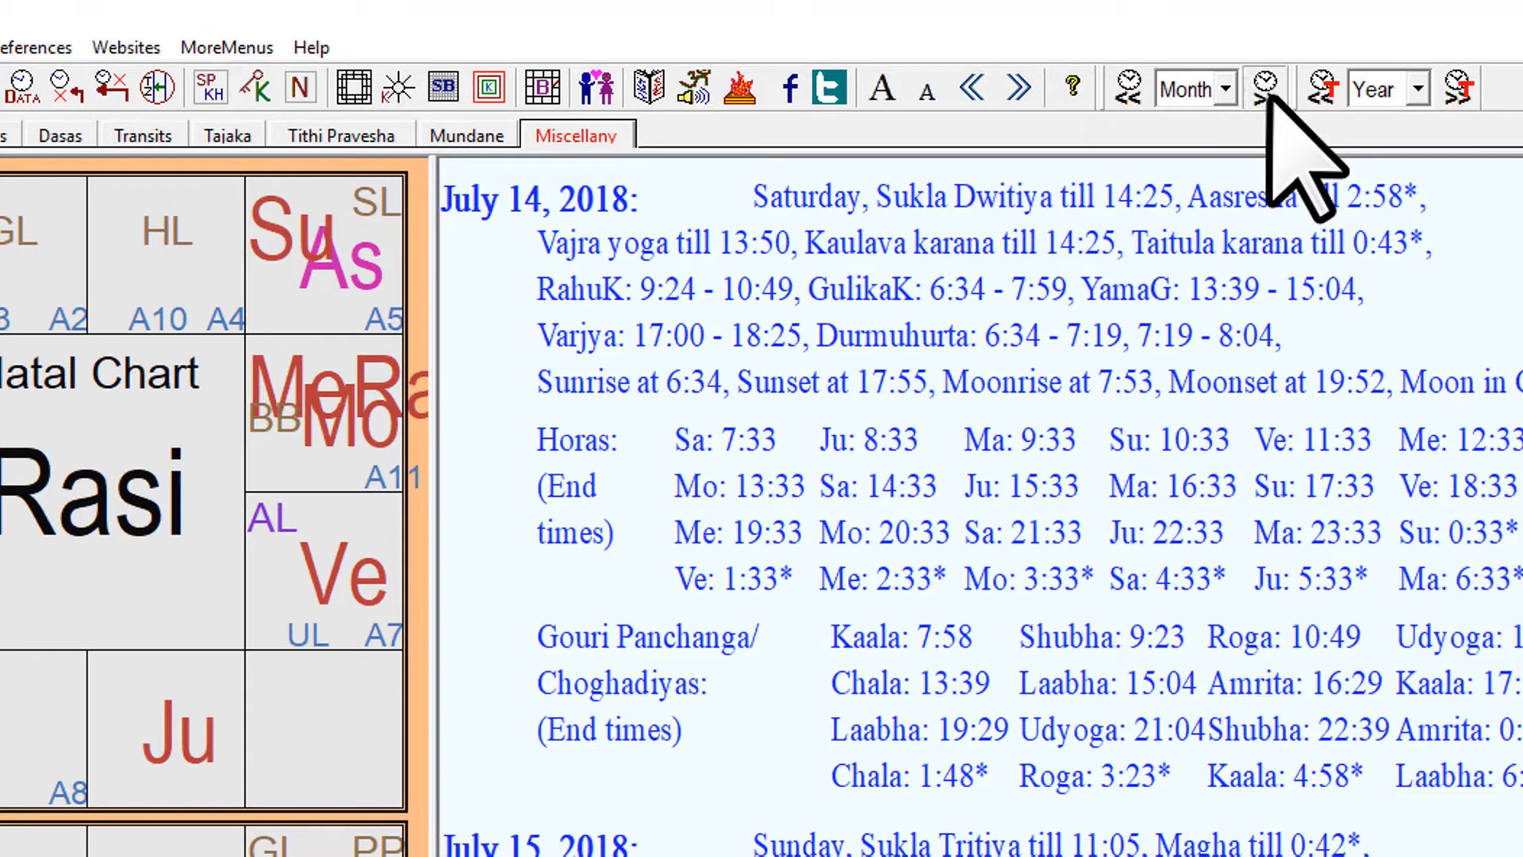
# Switch to Jagannatha Hora, advance the chart one month to August 14, 2018 and copy that month's ephemeris in JD format (5:30 am).
pyautogui.click(1266, 92)
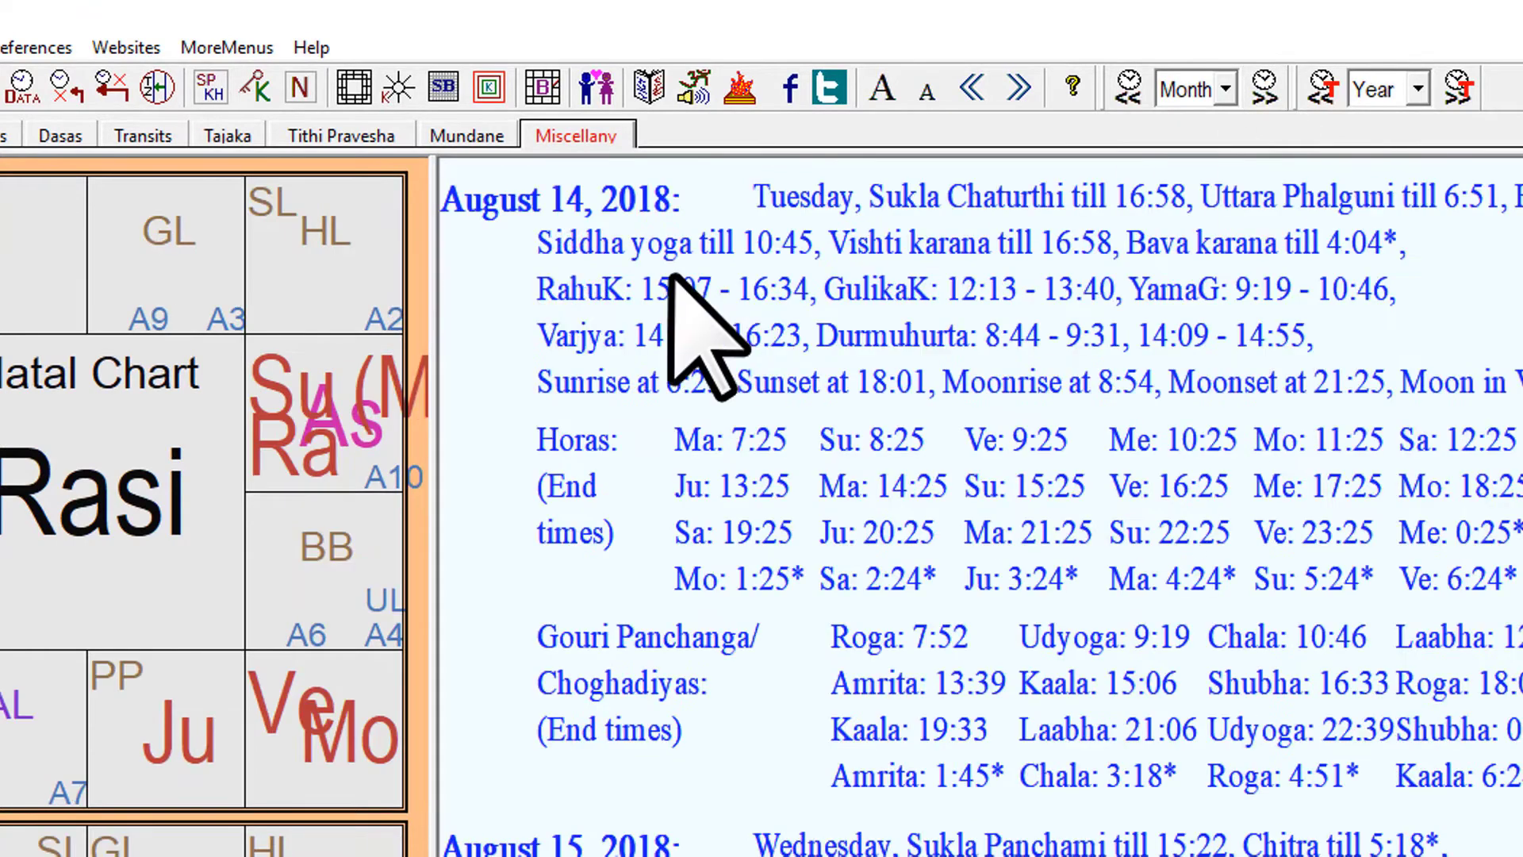
pyautogui.rightClick(765, 628)
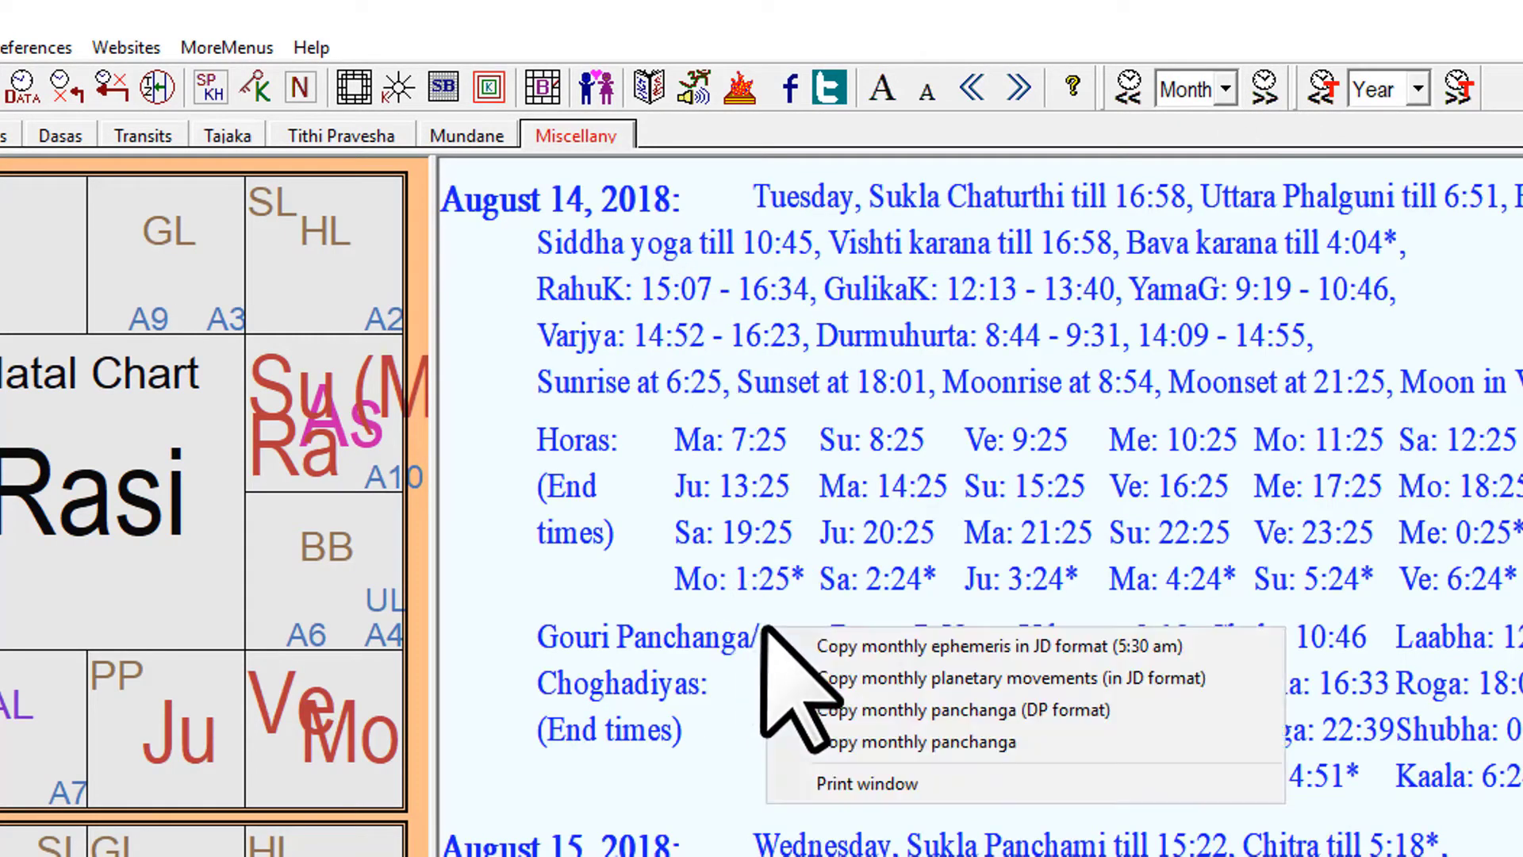
pyautogui.click(839, 648)
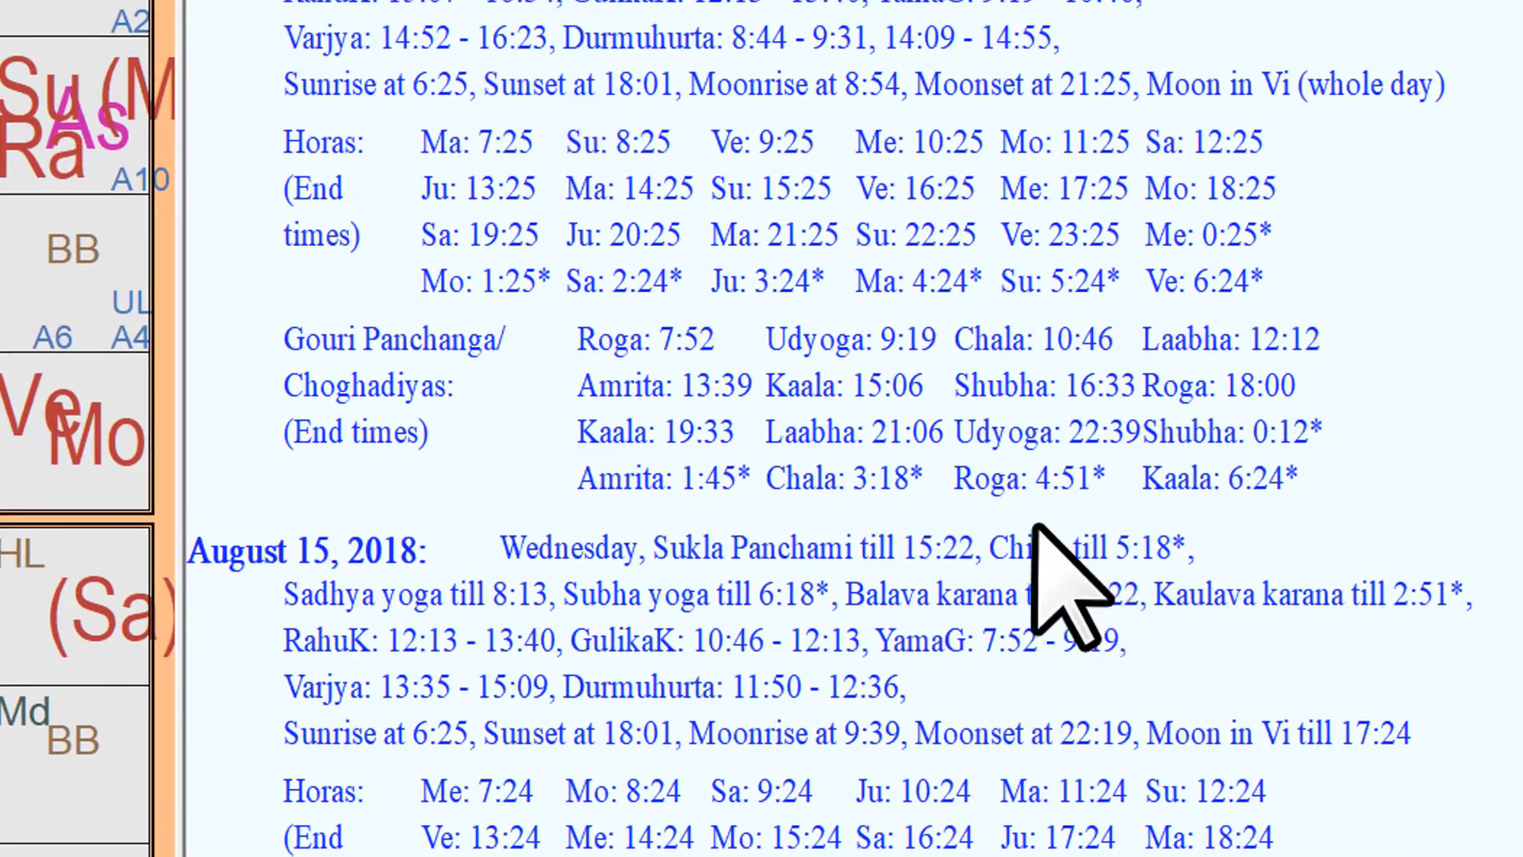
pyautogui.click(1031, 554)
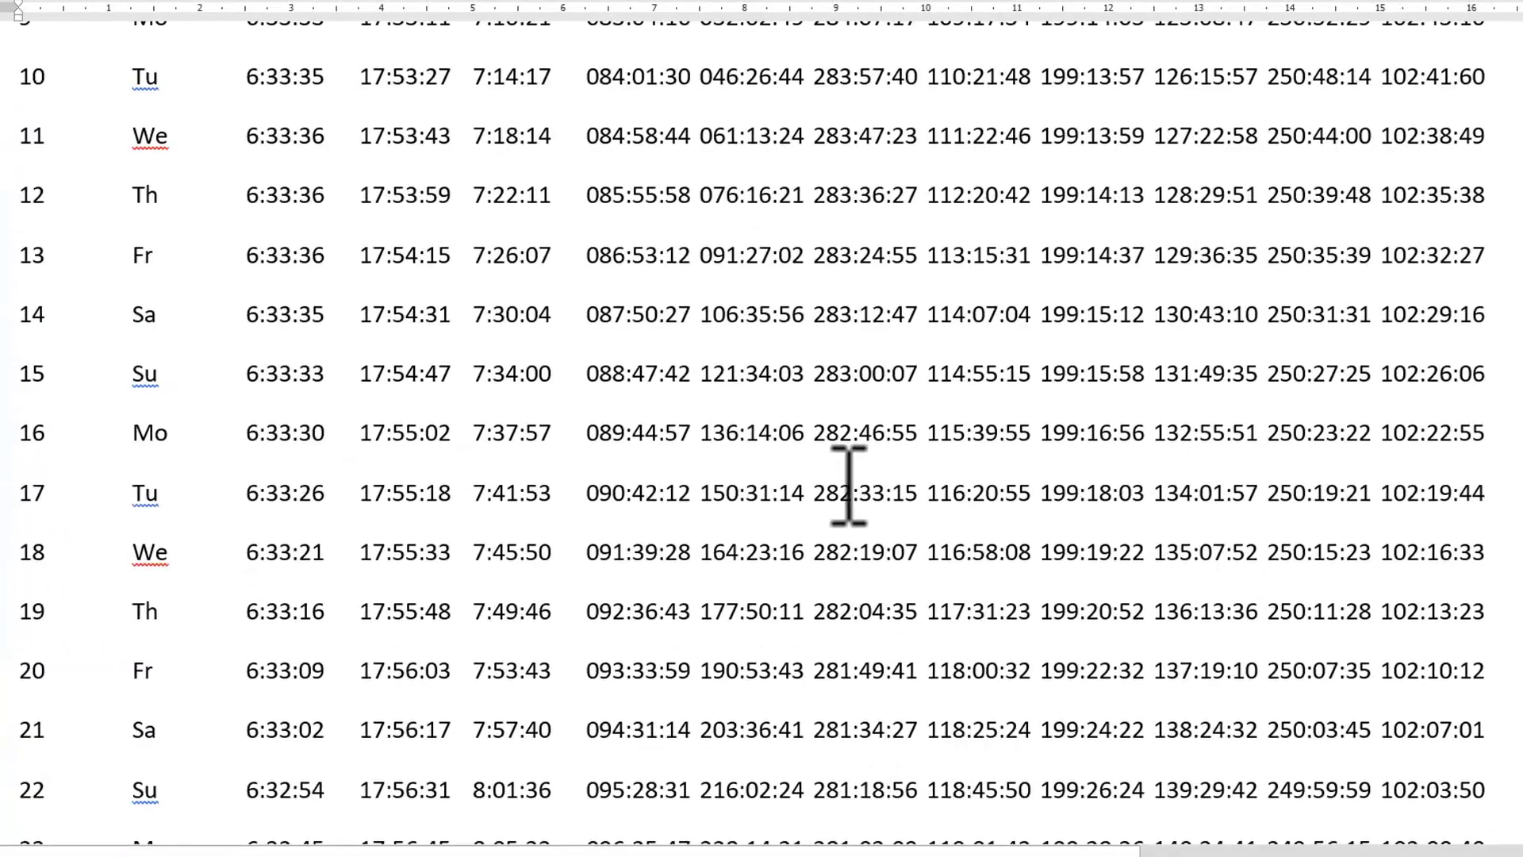
# Switch to Word, paste the August 2018 ephemeris below the July table and check its heading and first rows.
pyautogui.scroll(-10, 848, 485)
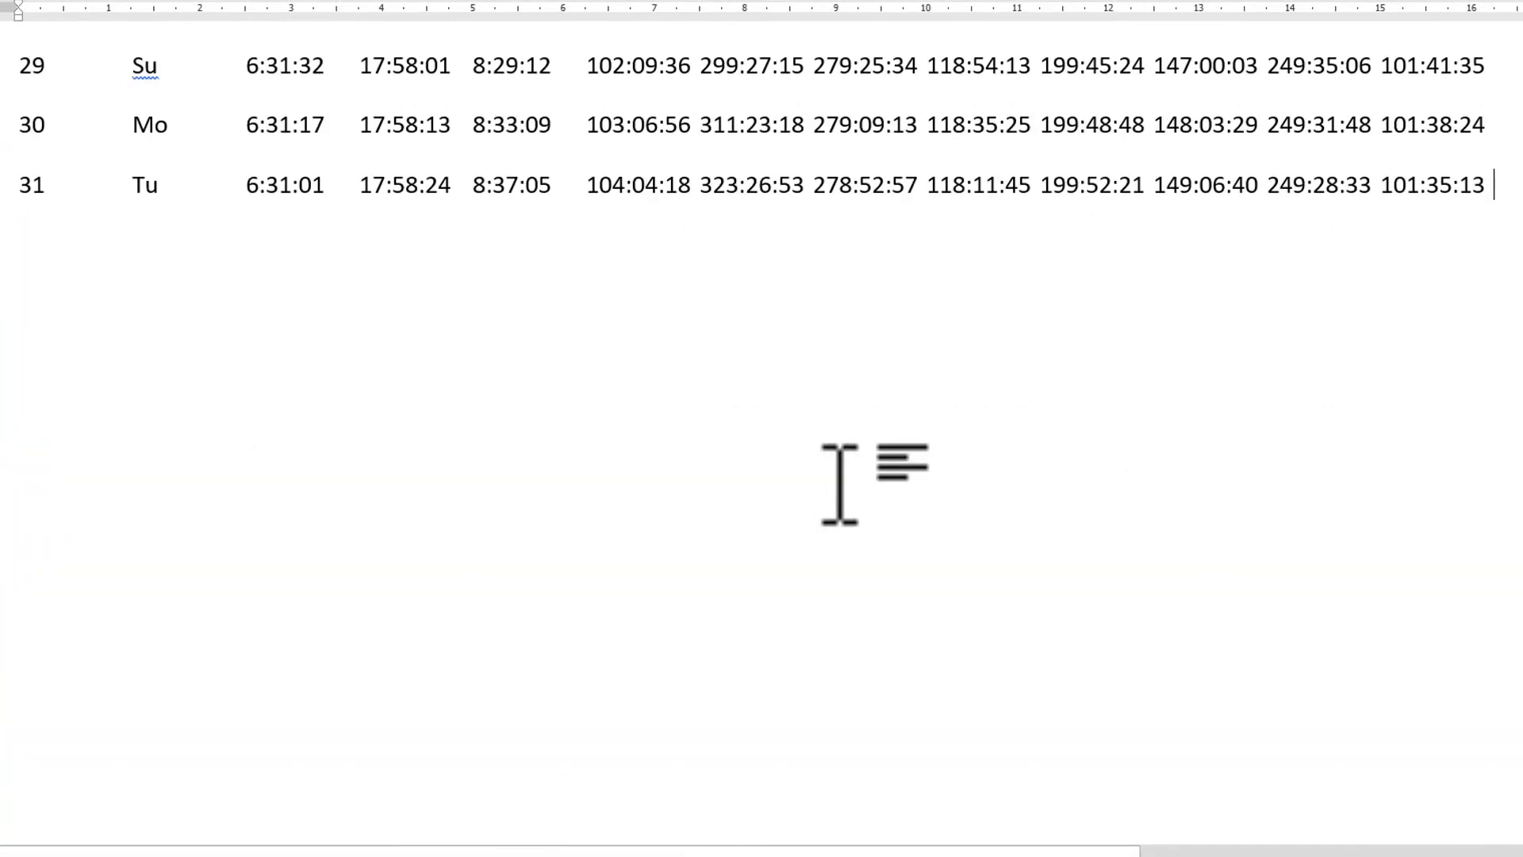
pyautogui.scroll(6, 843, 486)
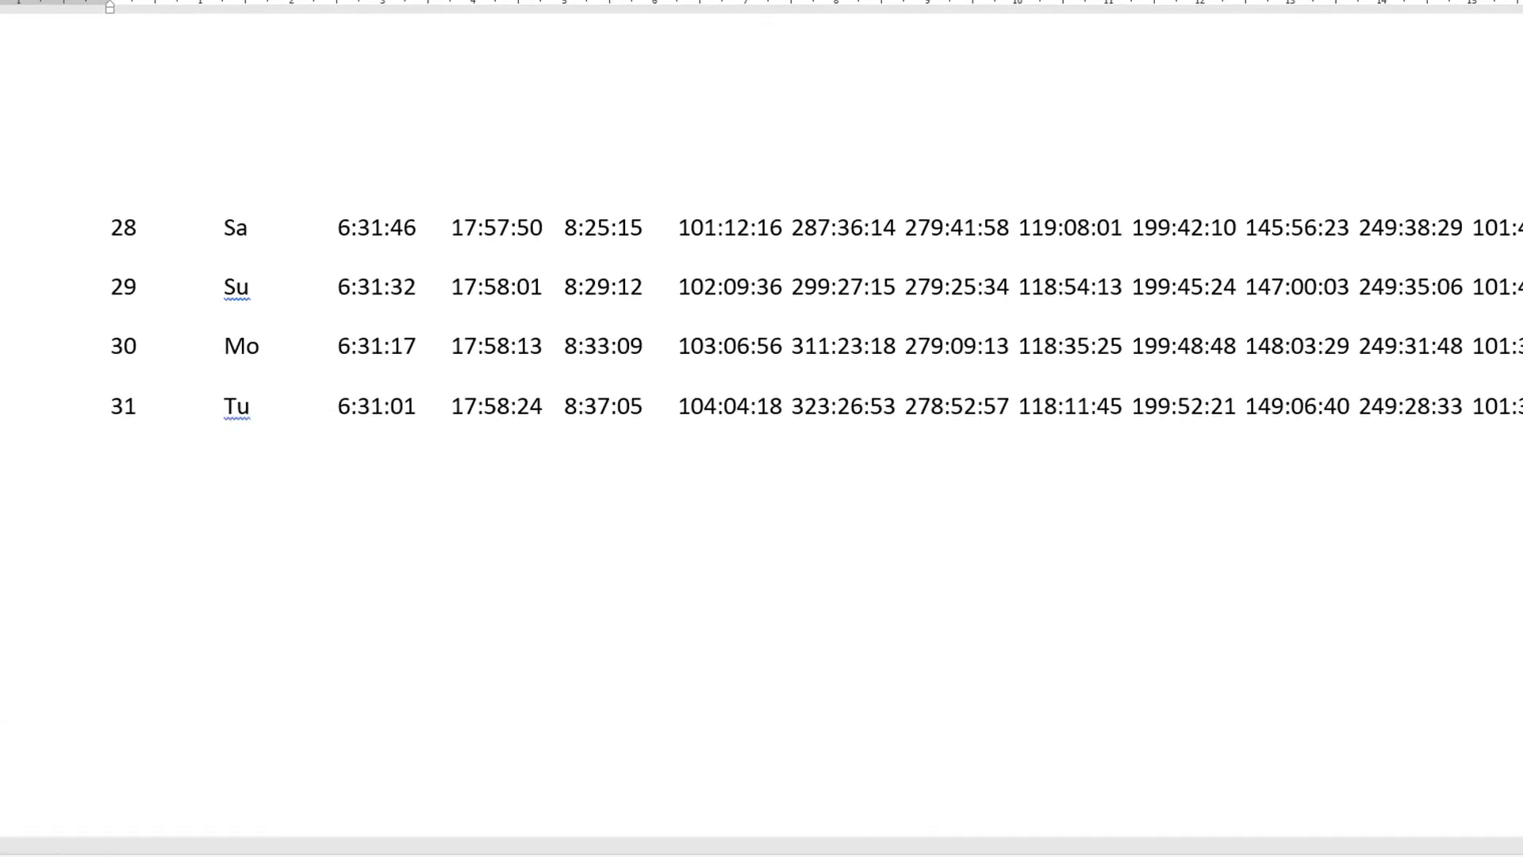
pyautogui.scroll(-10, 761, 428)
pyautogui.scroll(20, 508, 317)
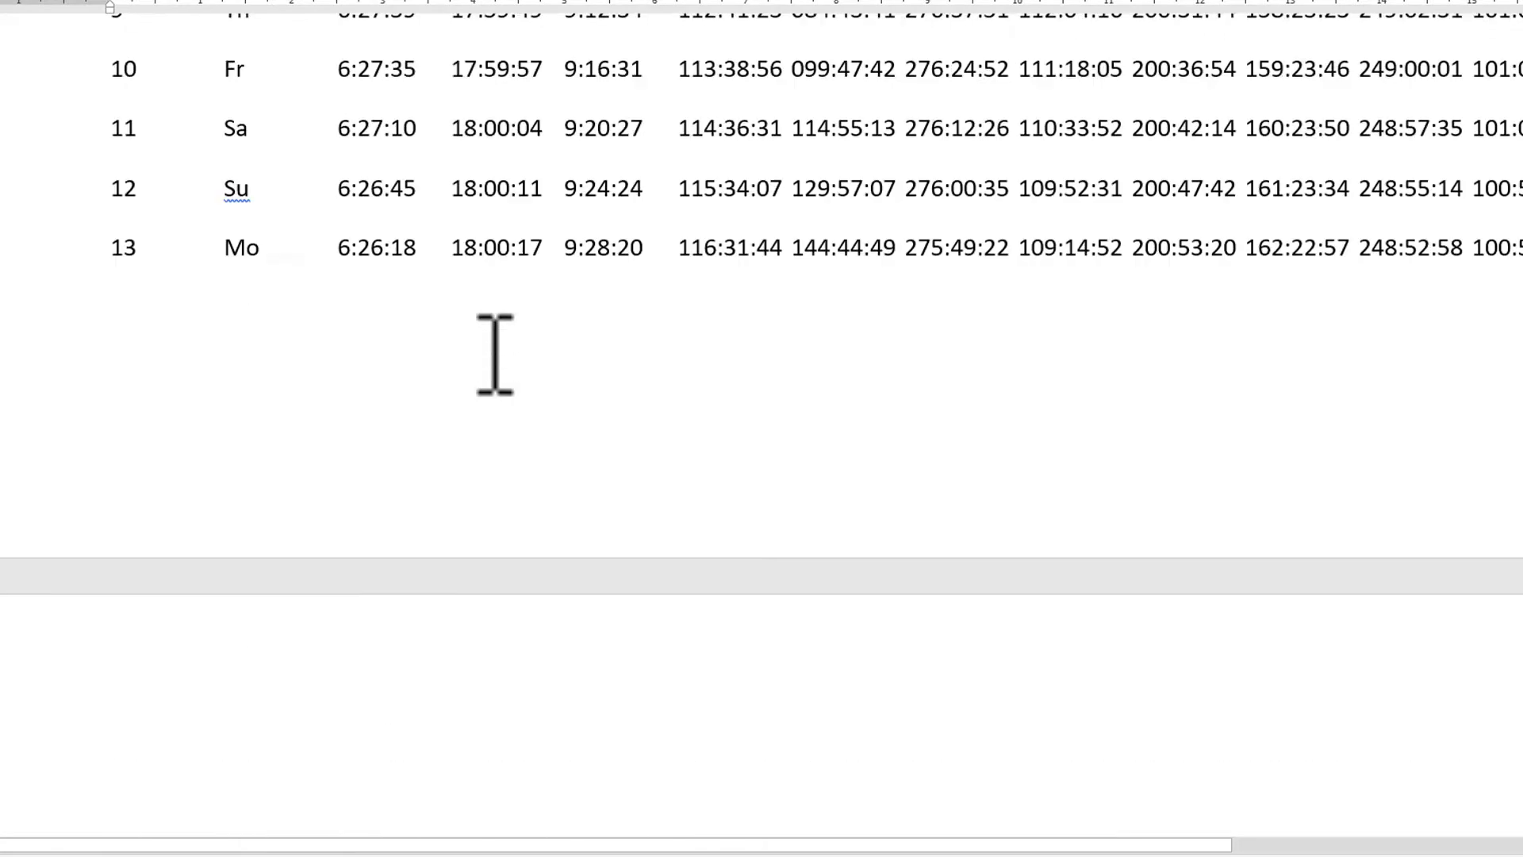
pyautogui.scroll(-3, 262, 268)
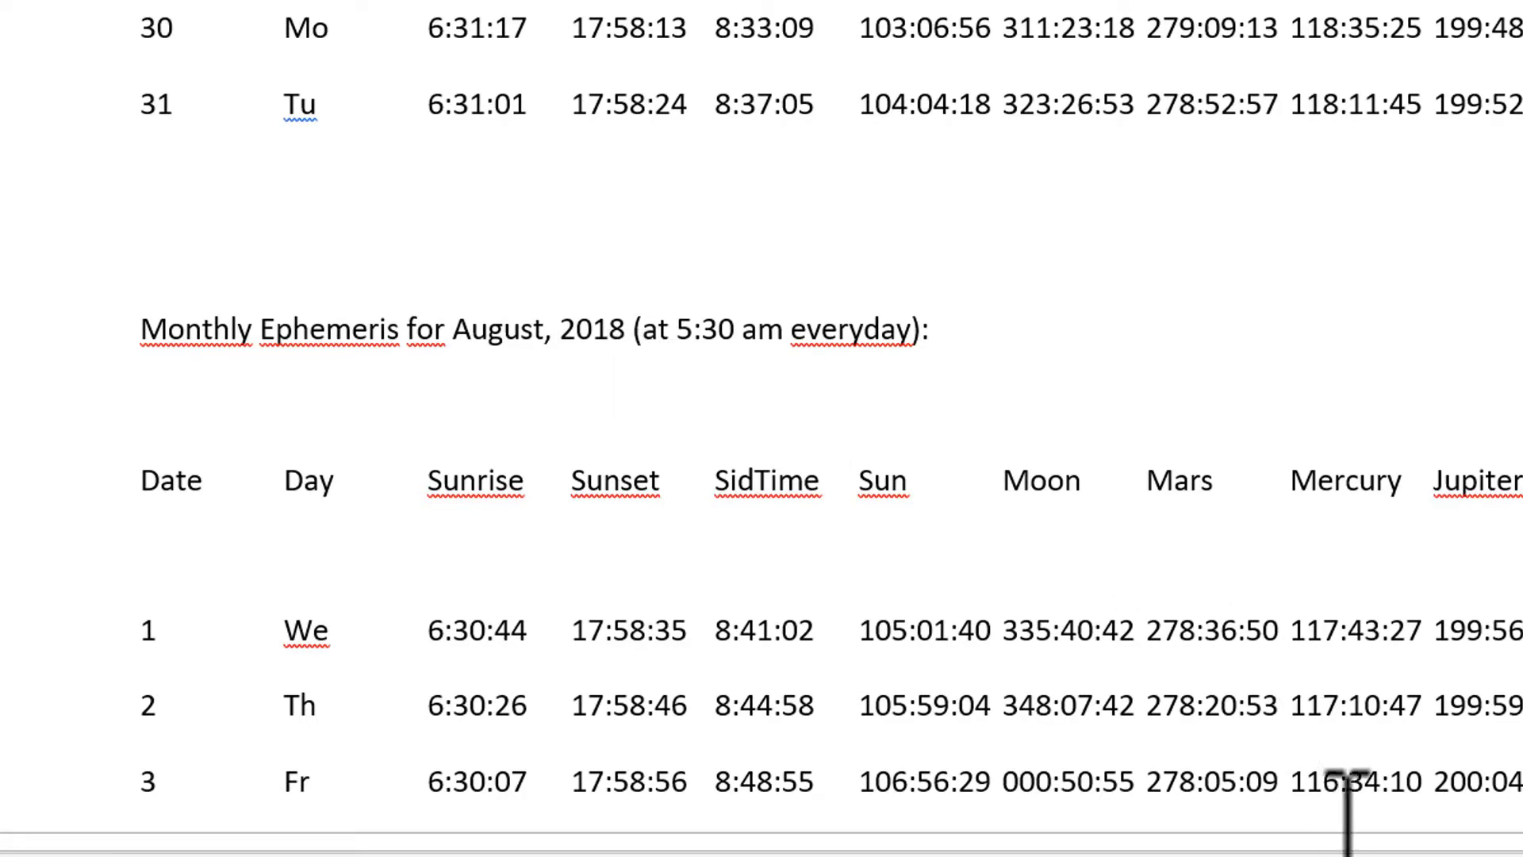
# Create a new blank document in Word.
pyautogui.moveTo(1360, 856)
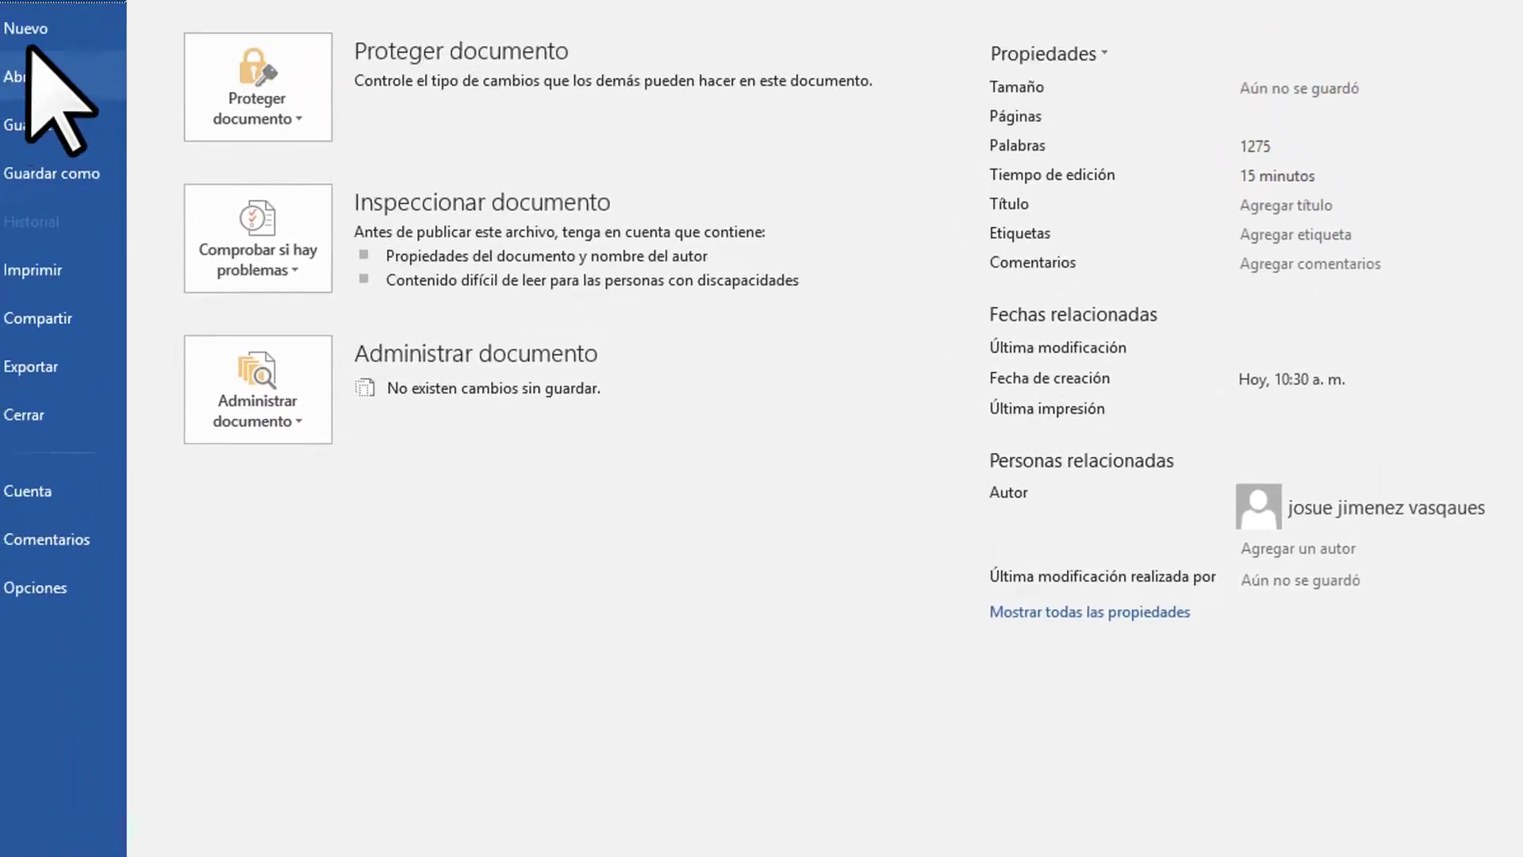
pyautogui.click(46, 20)
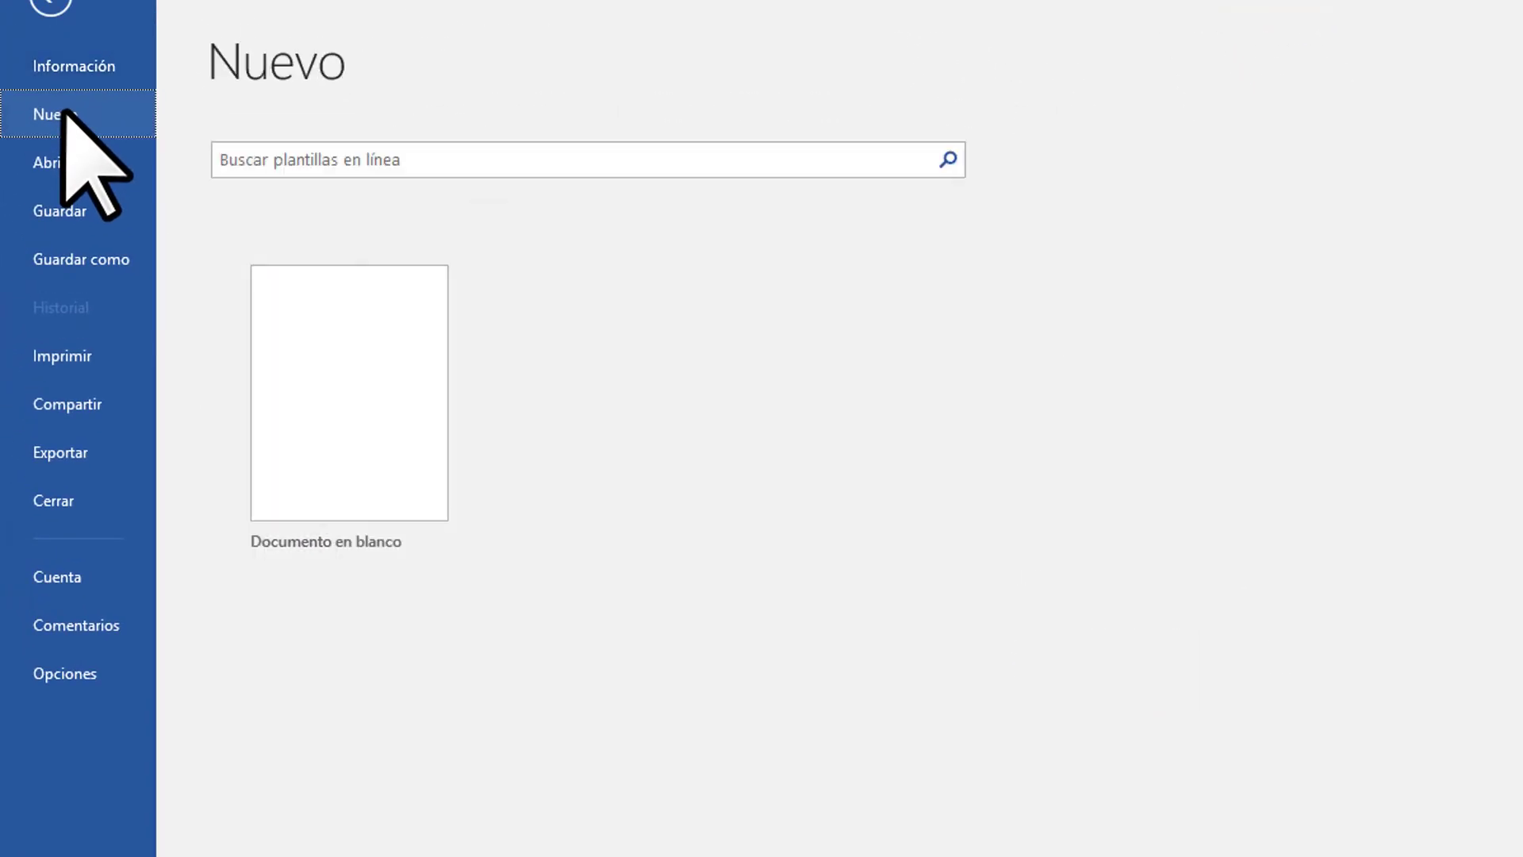
pyautogui.click(341, 381)
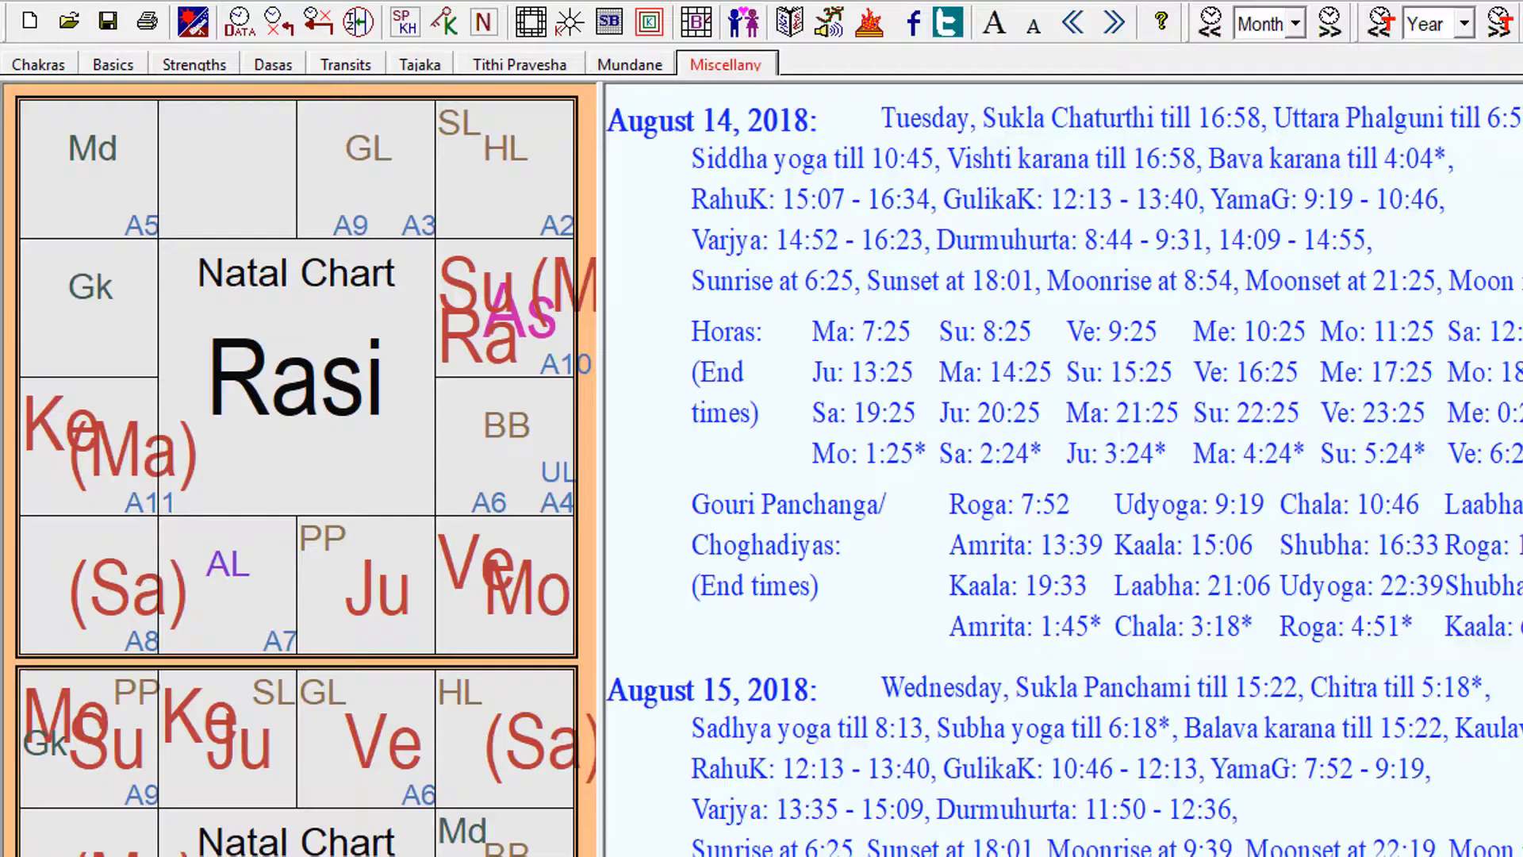
# Switch to Jagannatha Hora and copy the August 2018 monthly planetary movements in JD format.
pyautogui.rightClick(952, 514)
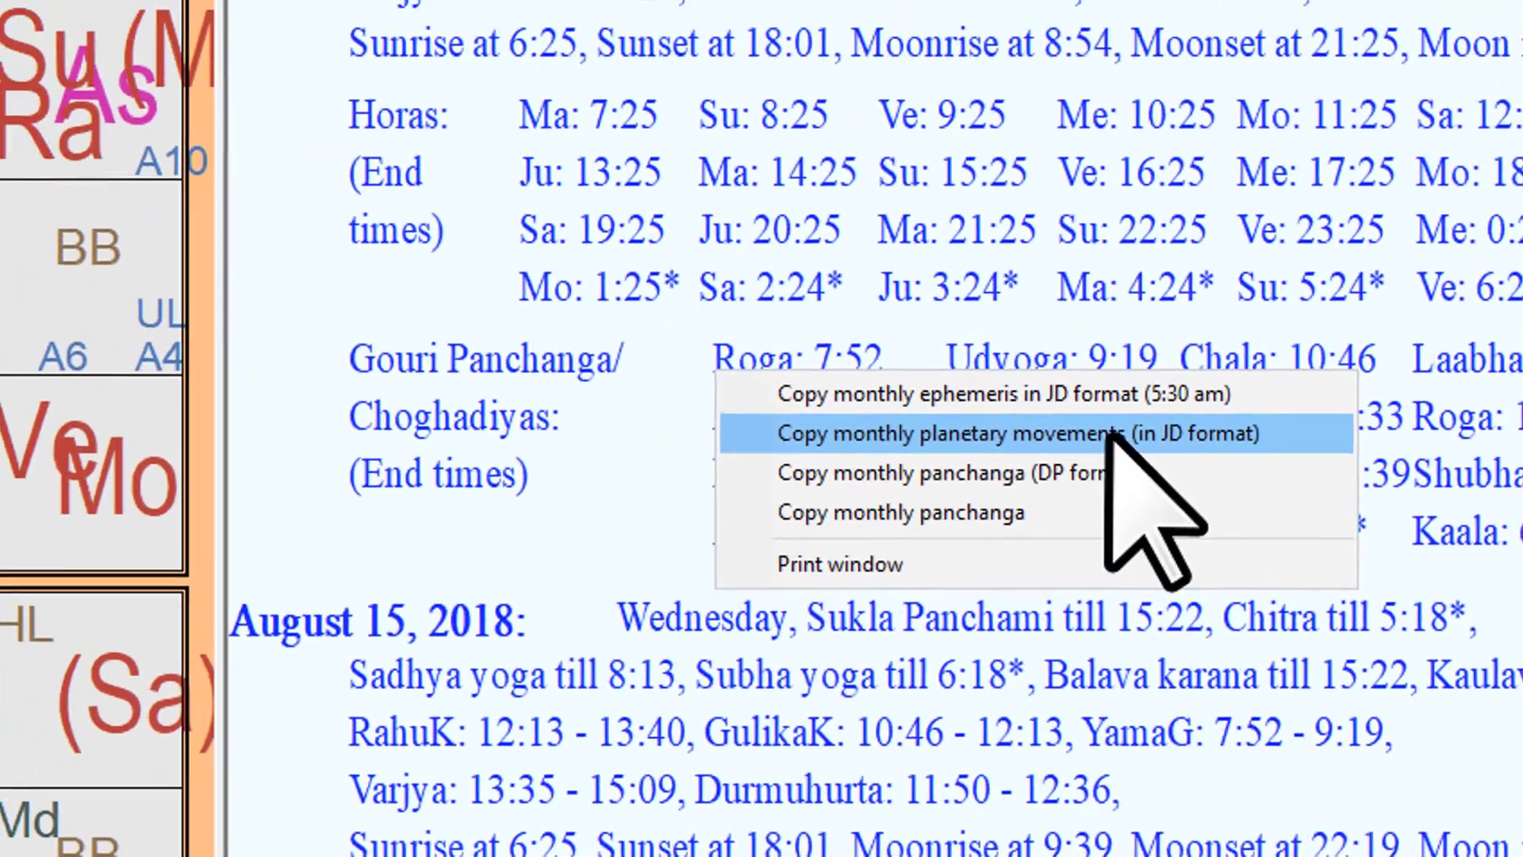
pyautogui.click(1166, 389)
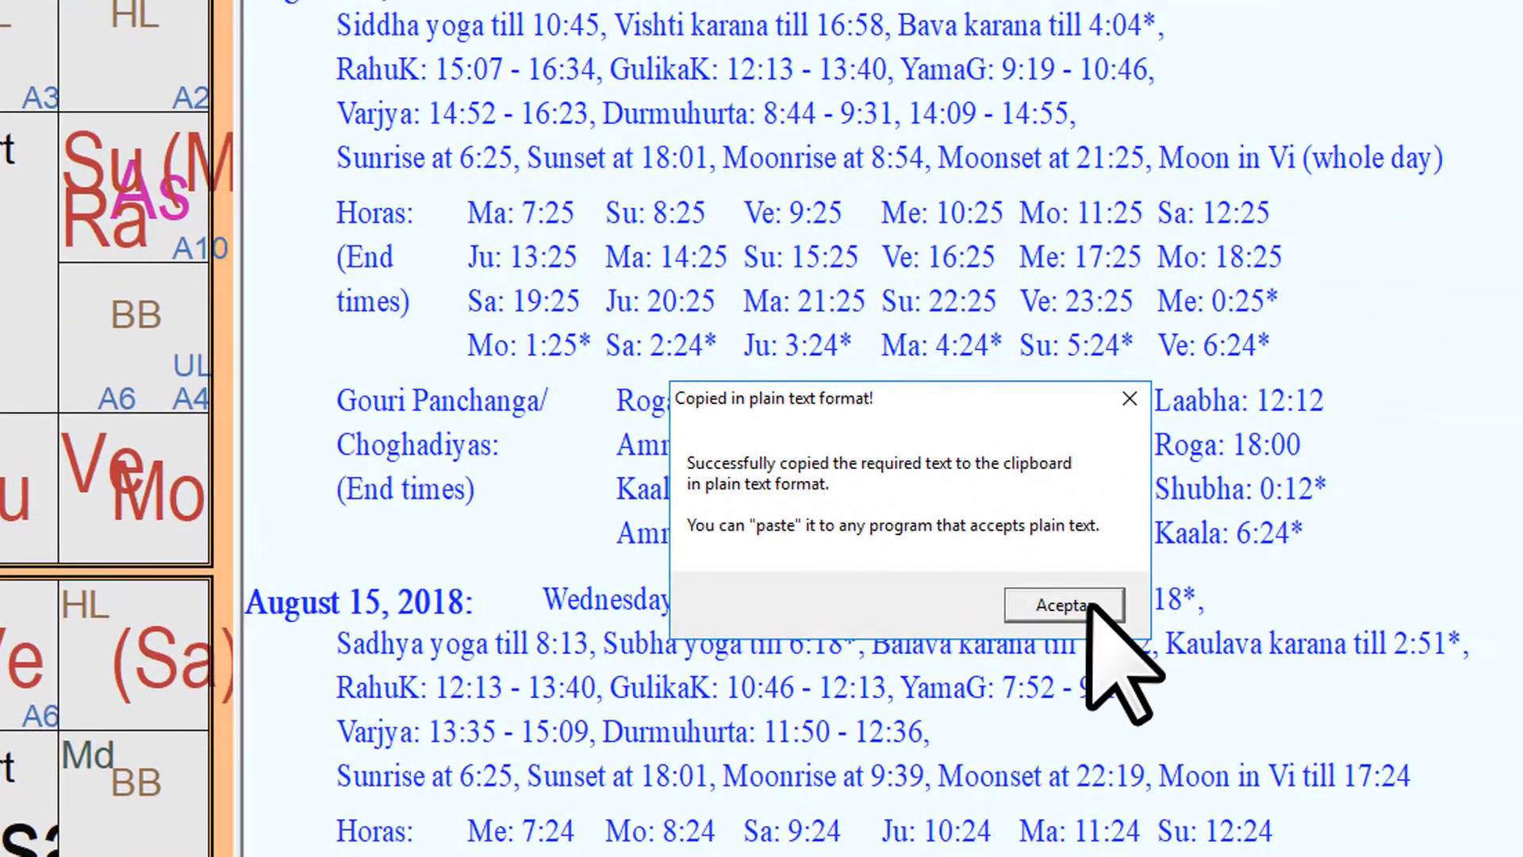
pyautogui.click(1093, 609)
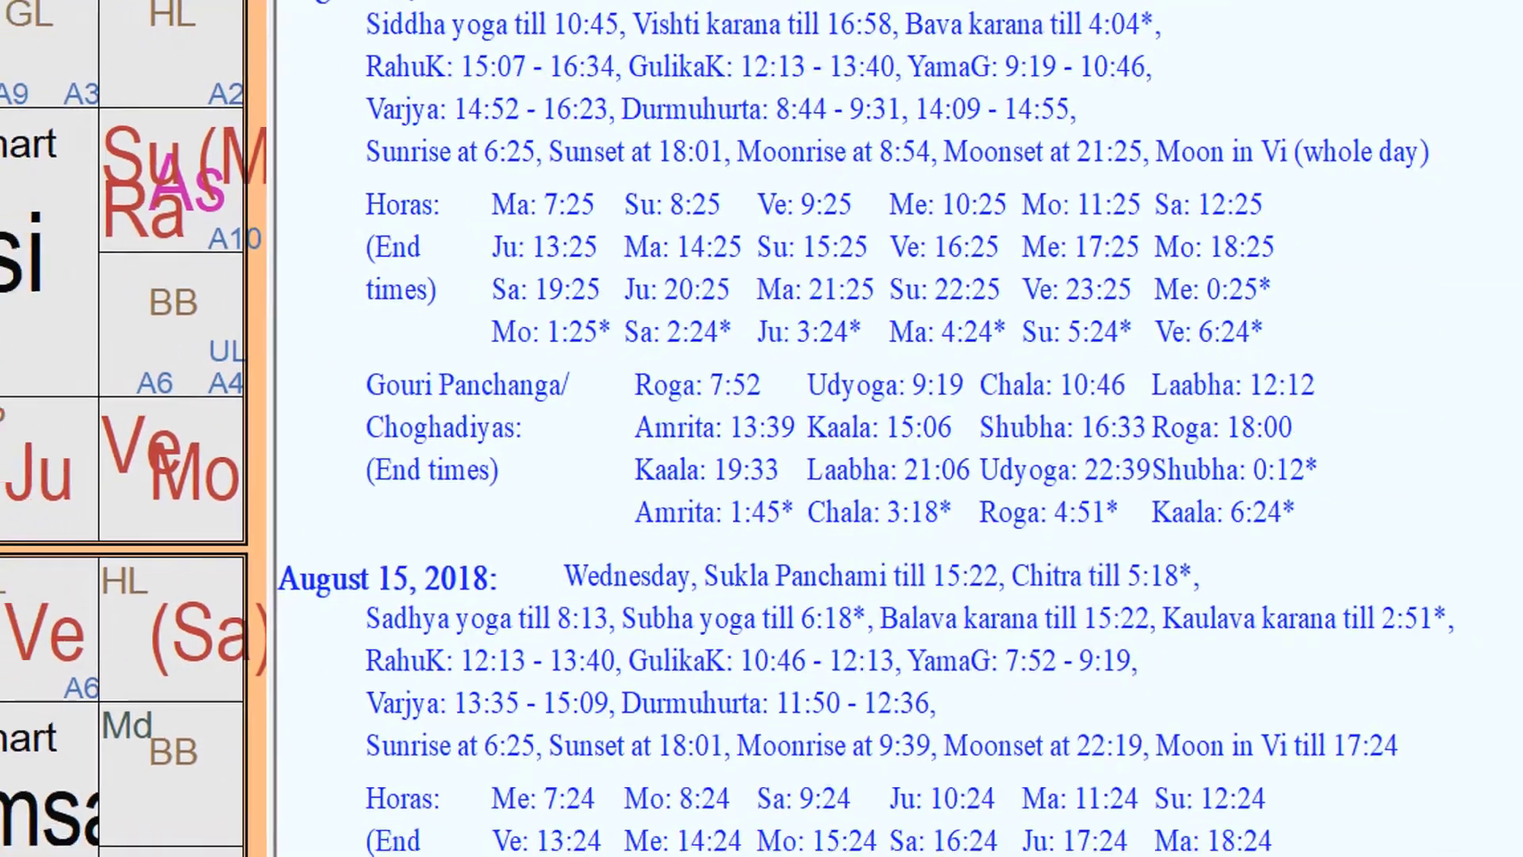
# Switch to Word, paste the August 2018 planetary movements into the blank document and check the list back towards its beginning.
pyautogui.hotkey('alt', 'Tab')
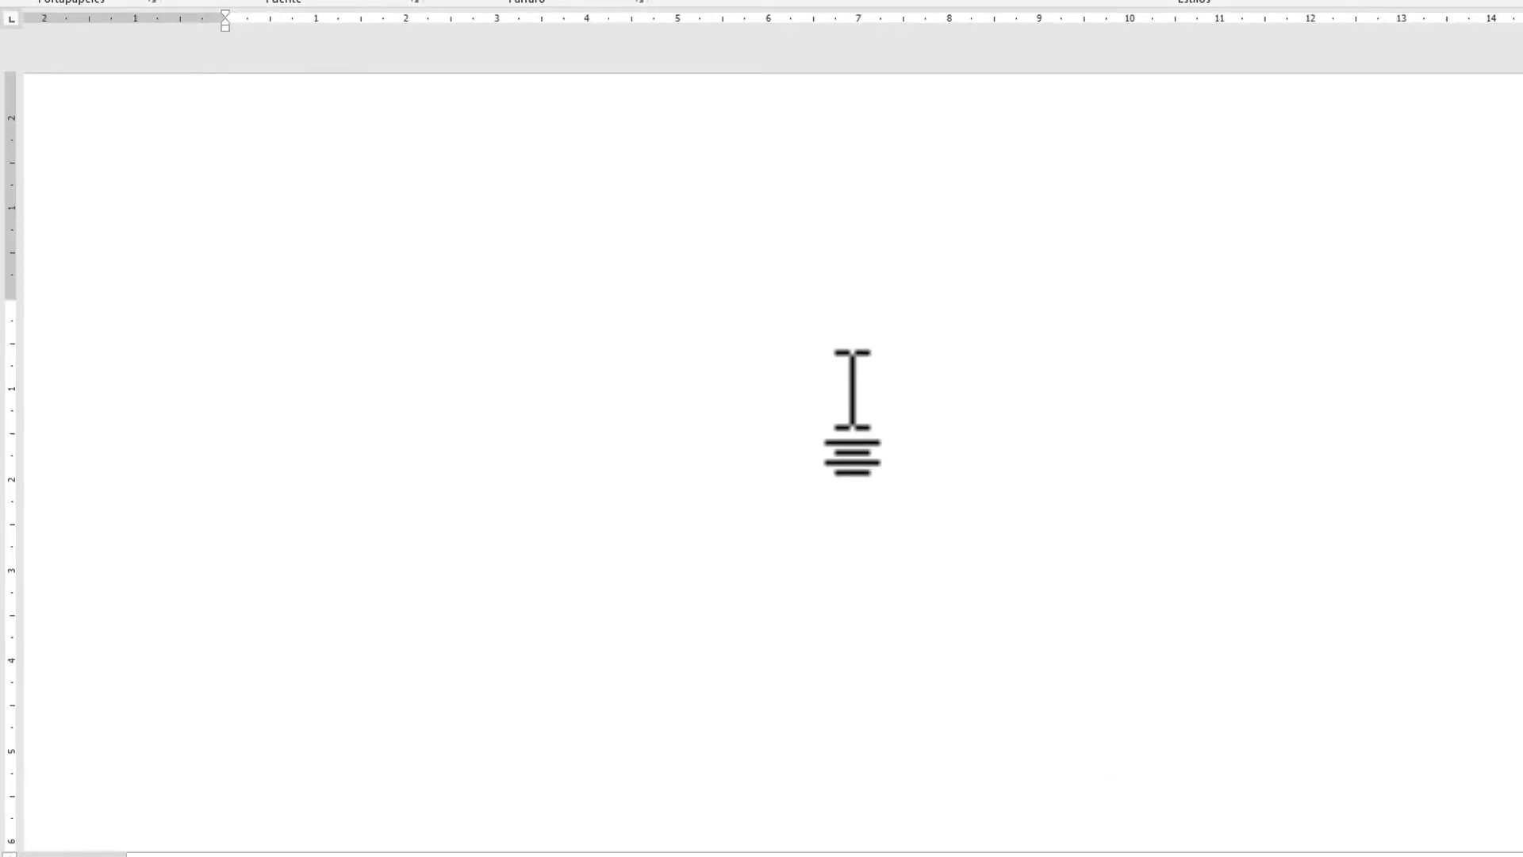
pyautogui.hotkey('ctrl', 'v')
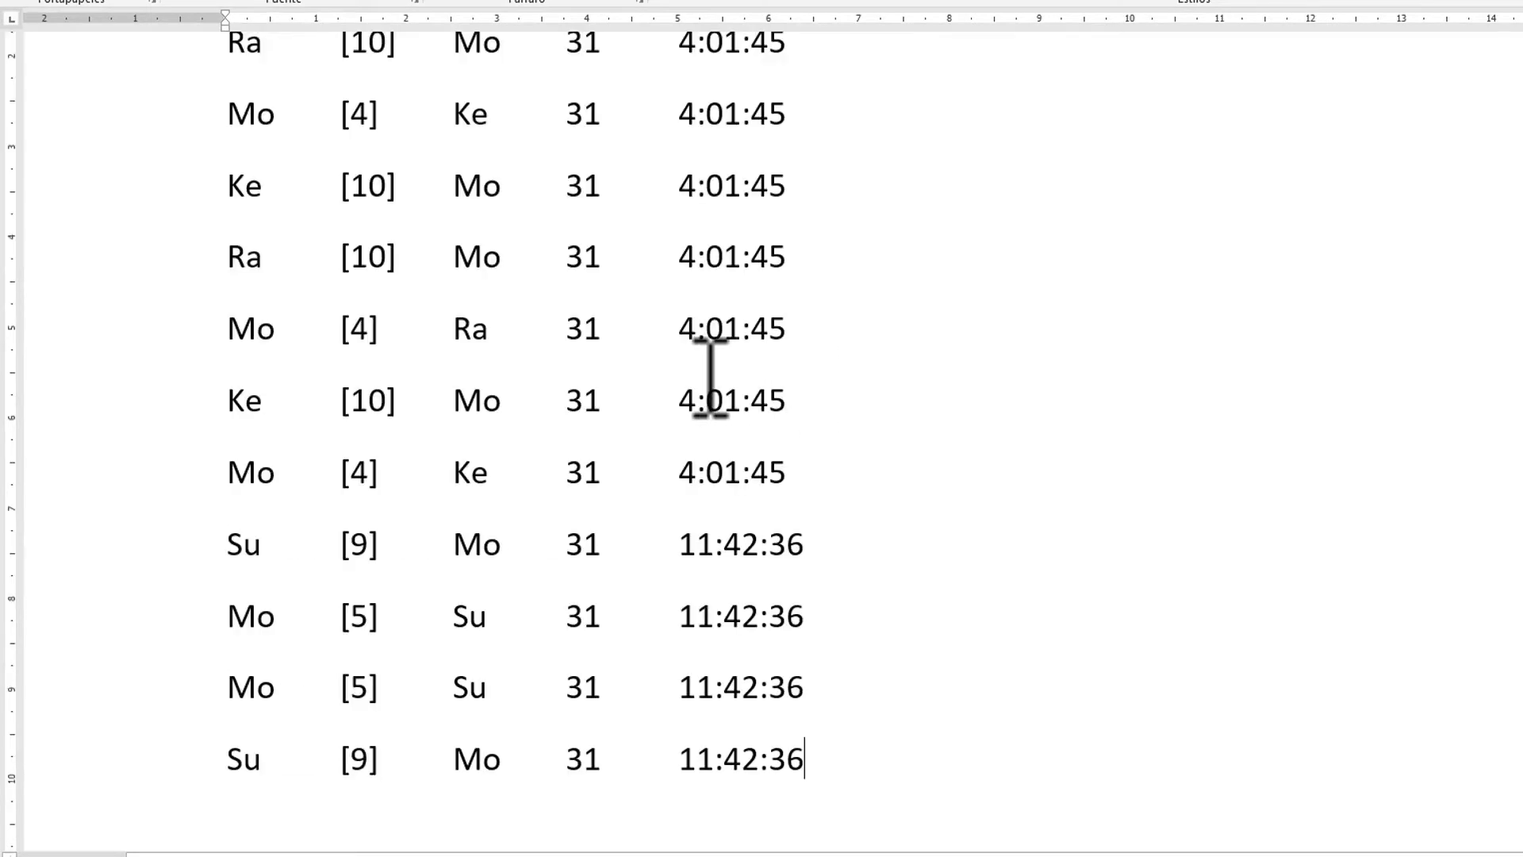
pyautogui.scroll(20, 710, 377)
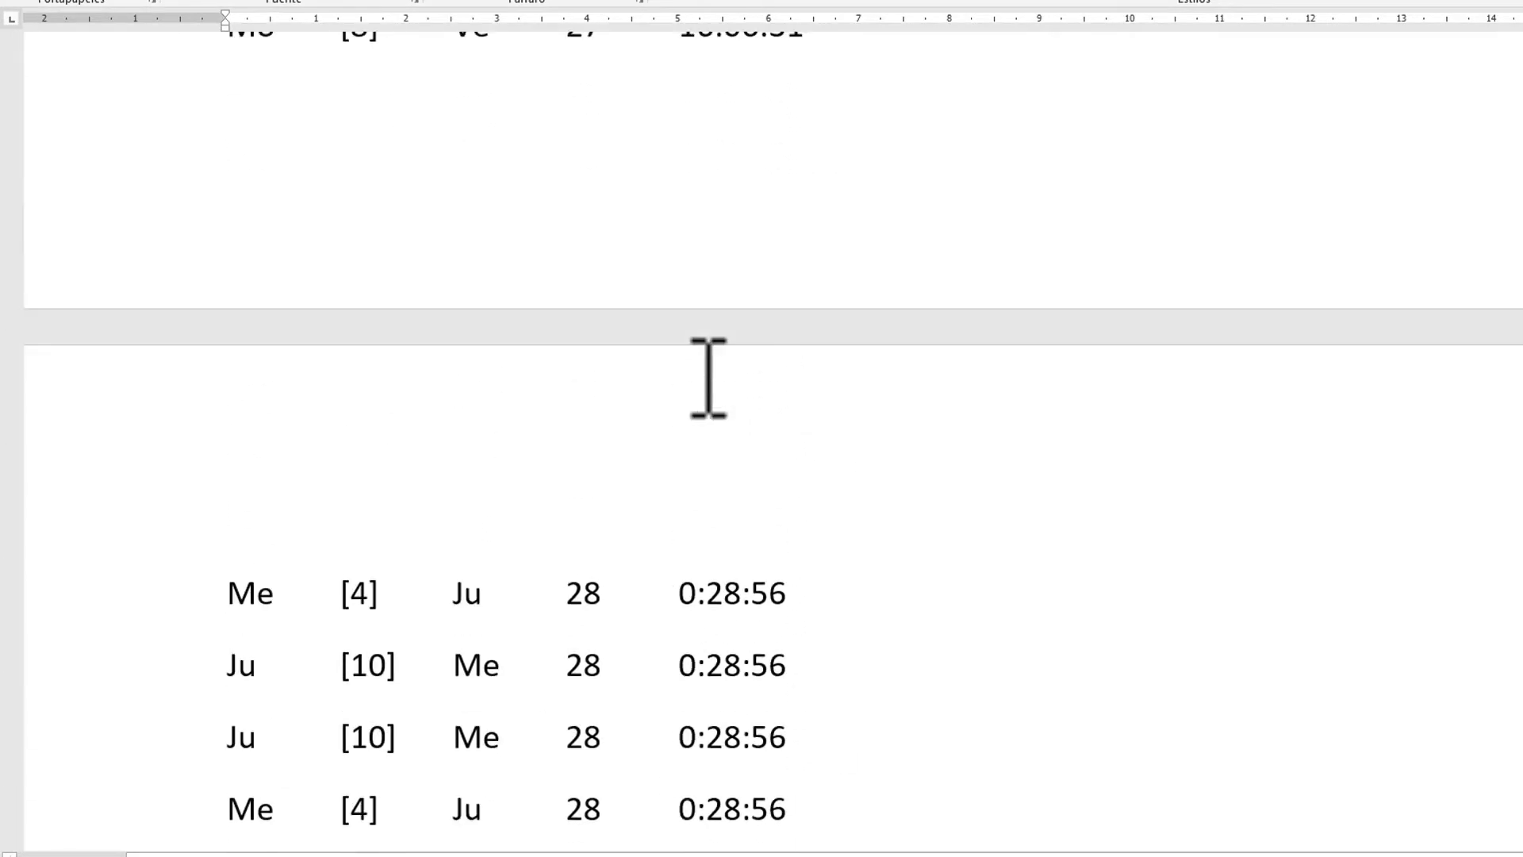
pyautogui.scroll(20, 708, 377)
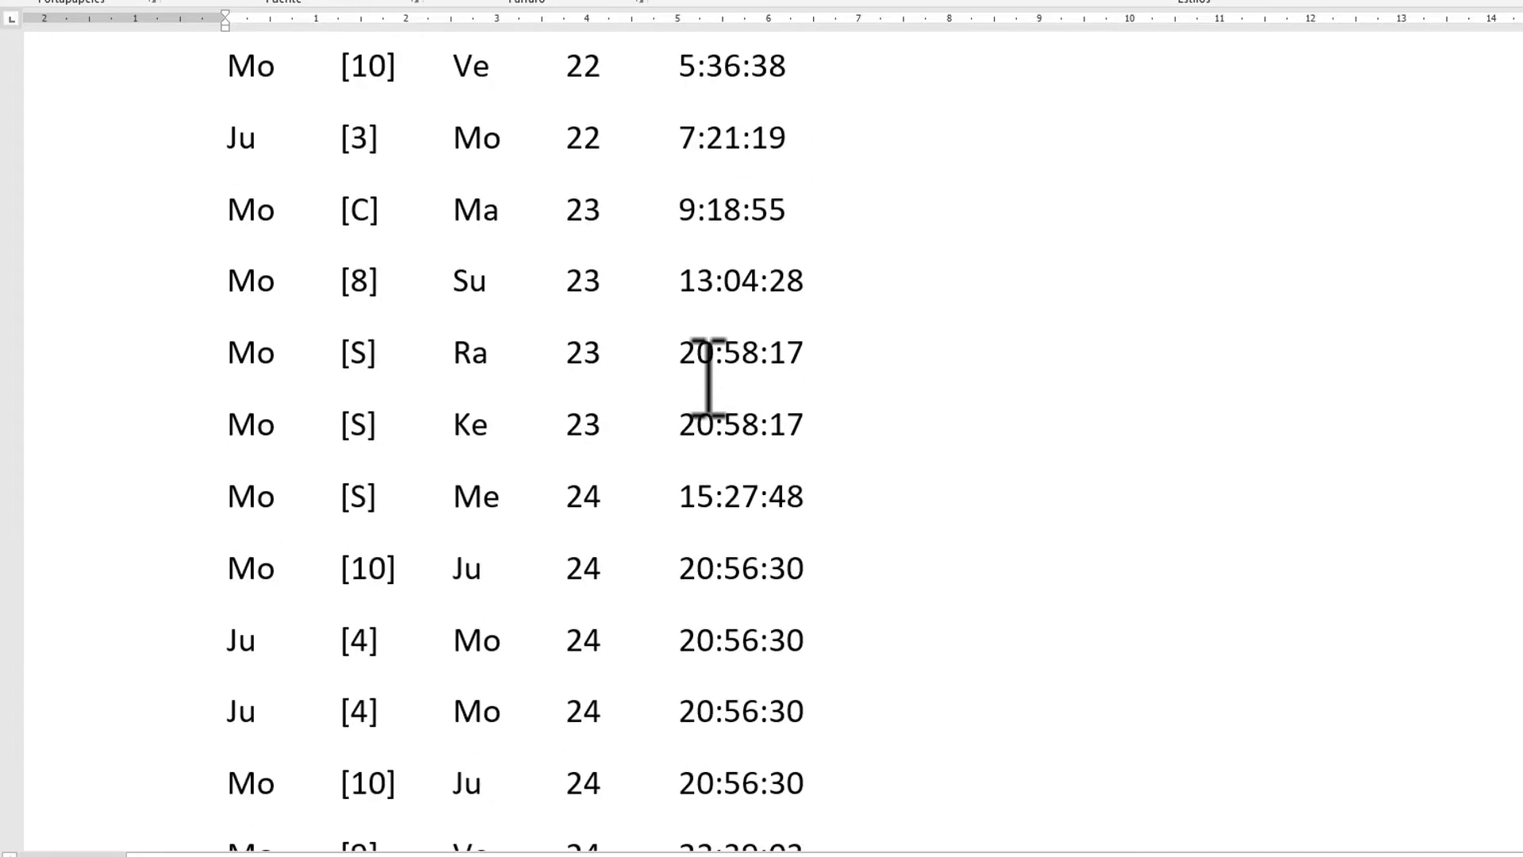
pyautogui.scroll(20, 708, 377)
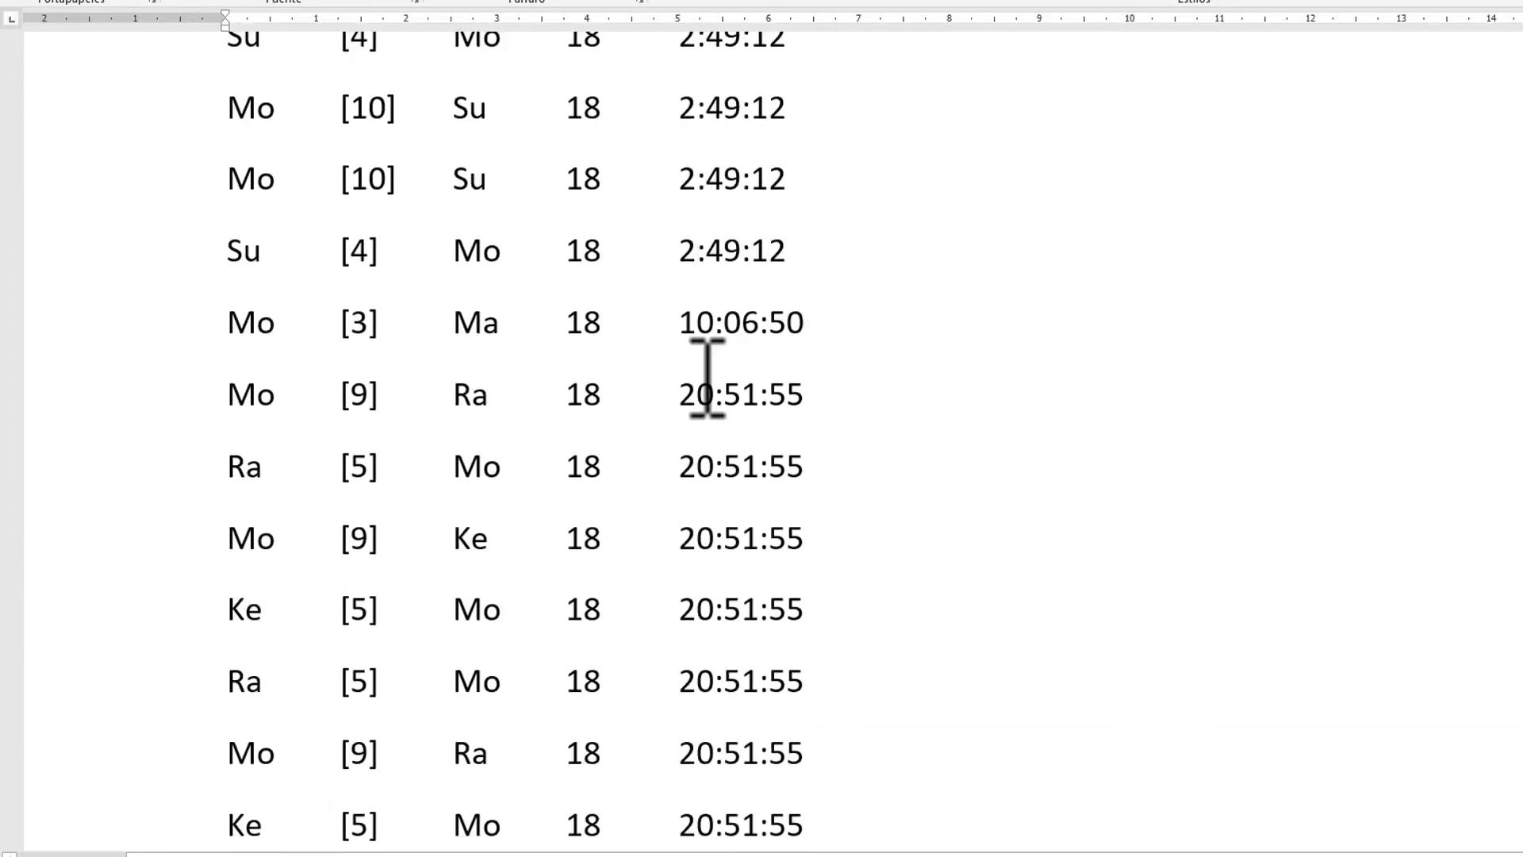
pyautogui.scroll(20, 708, 377)
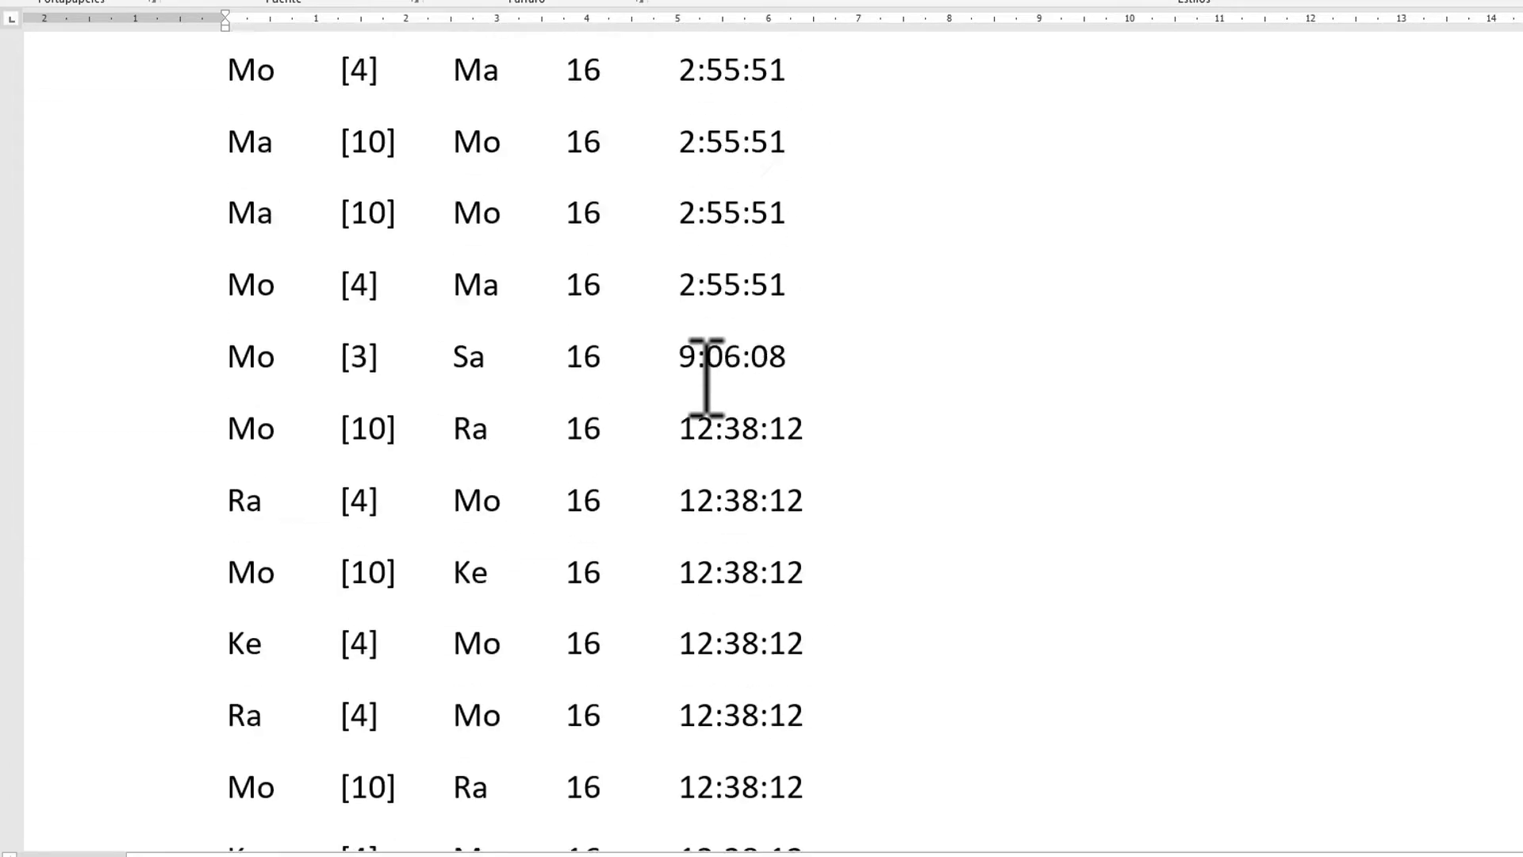
pyautogui.scroll(15, 706, 376)
pyautogui.scroll(20, 706, 376)
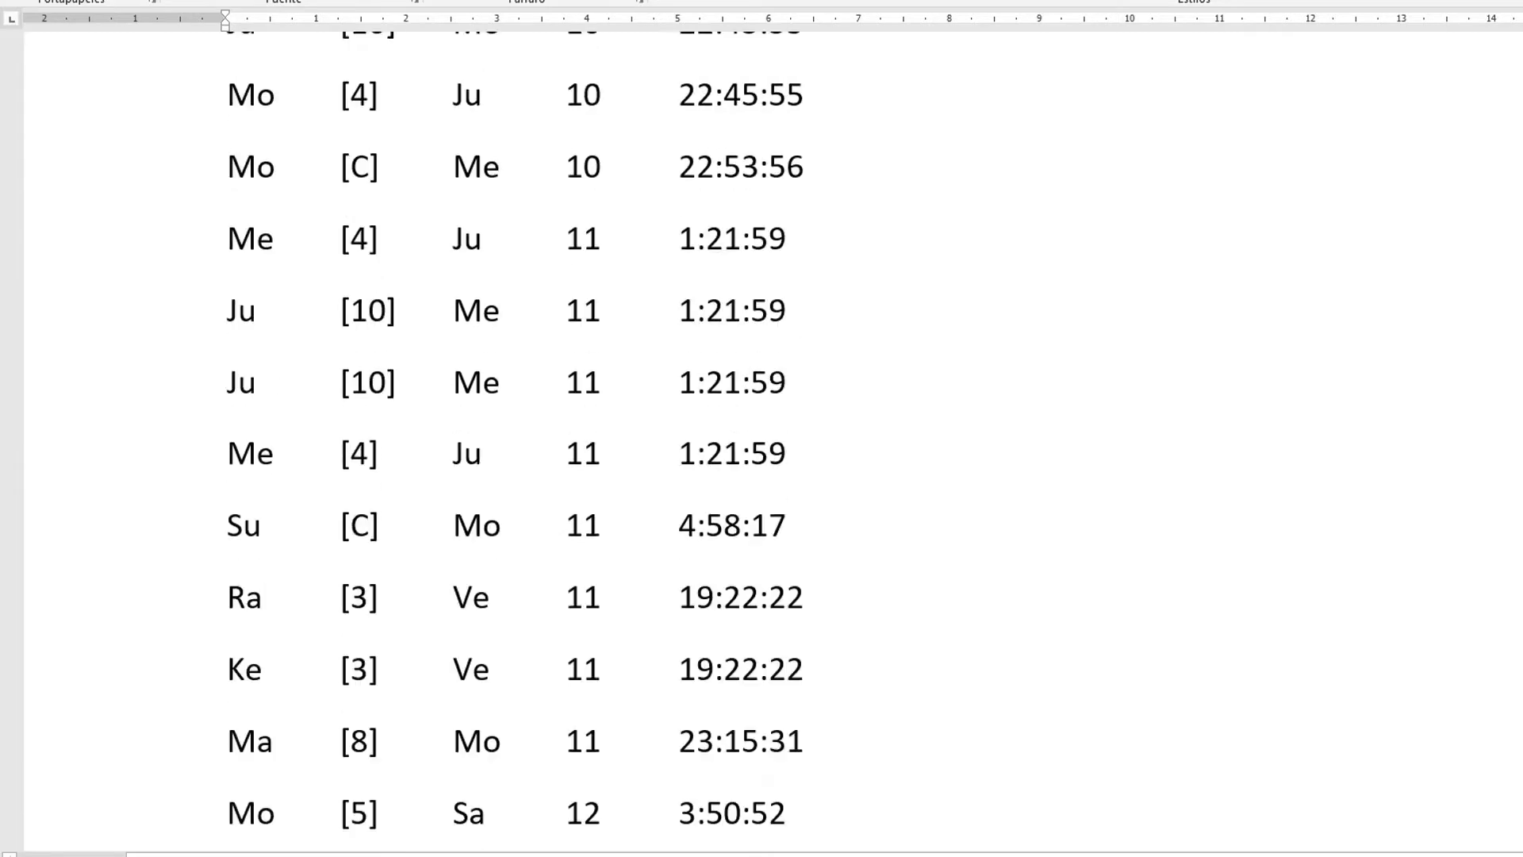
pyautogui.scroll(20, 706, 377)
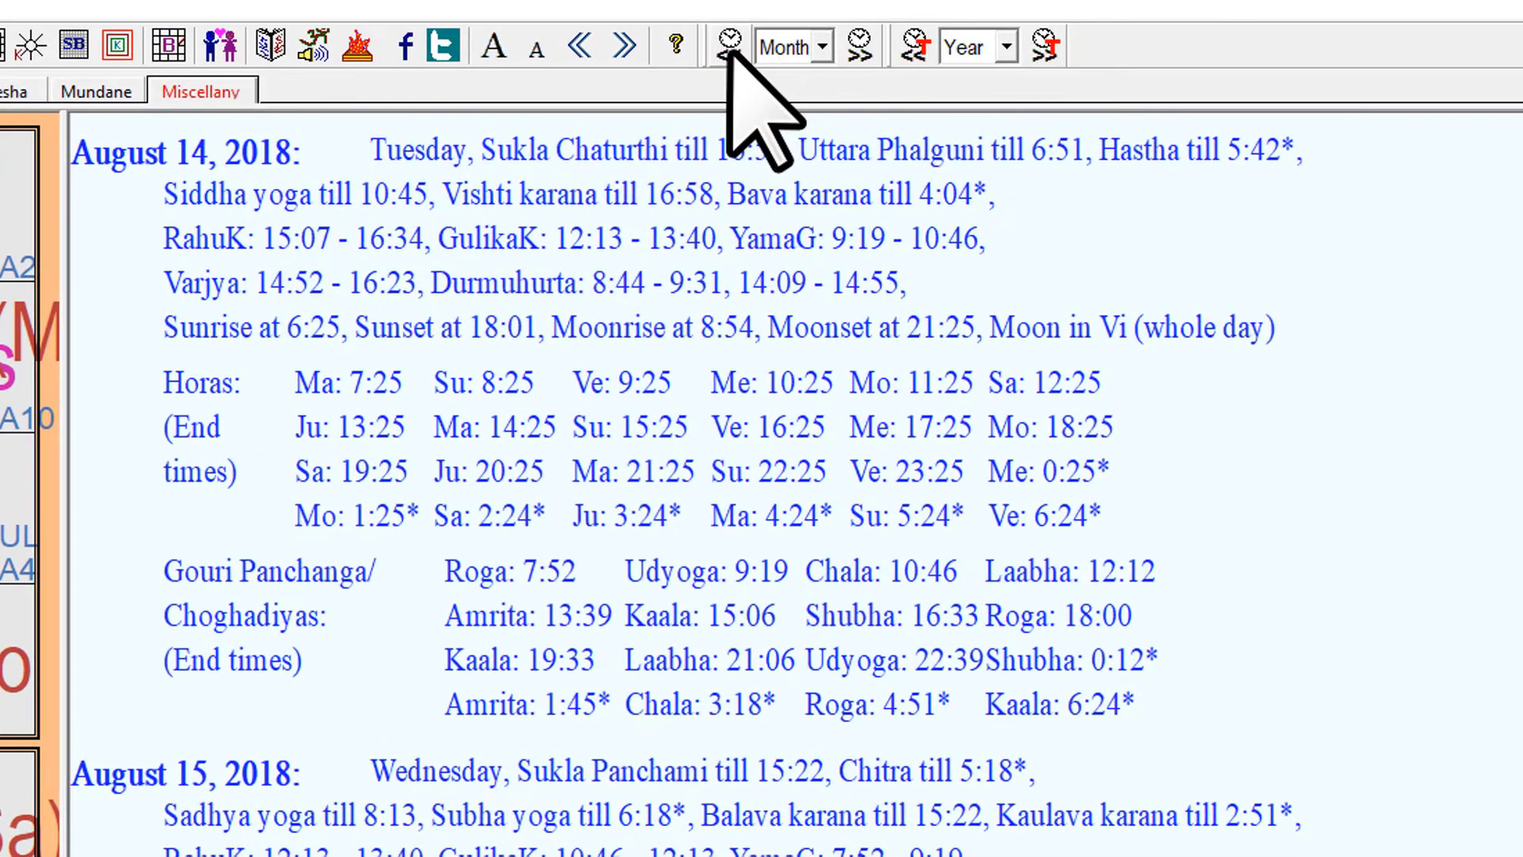
# Switch to Jagannatha Hora and move the chart back two months from August 14, 2018.
pyautogui.click(729, 41)
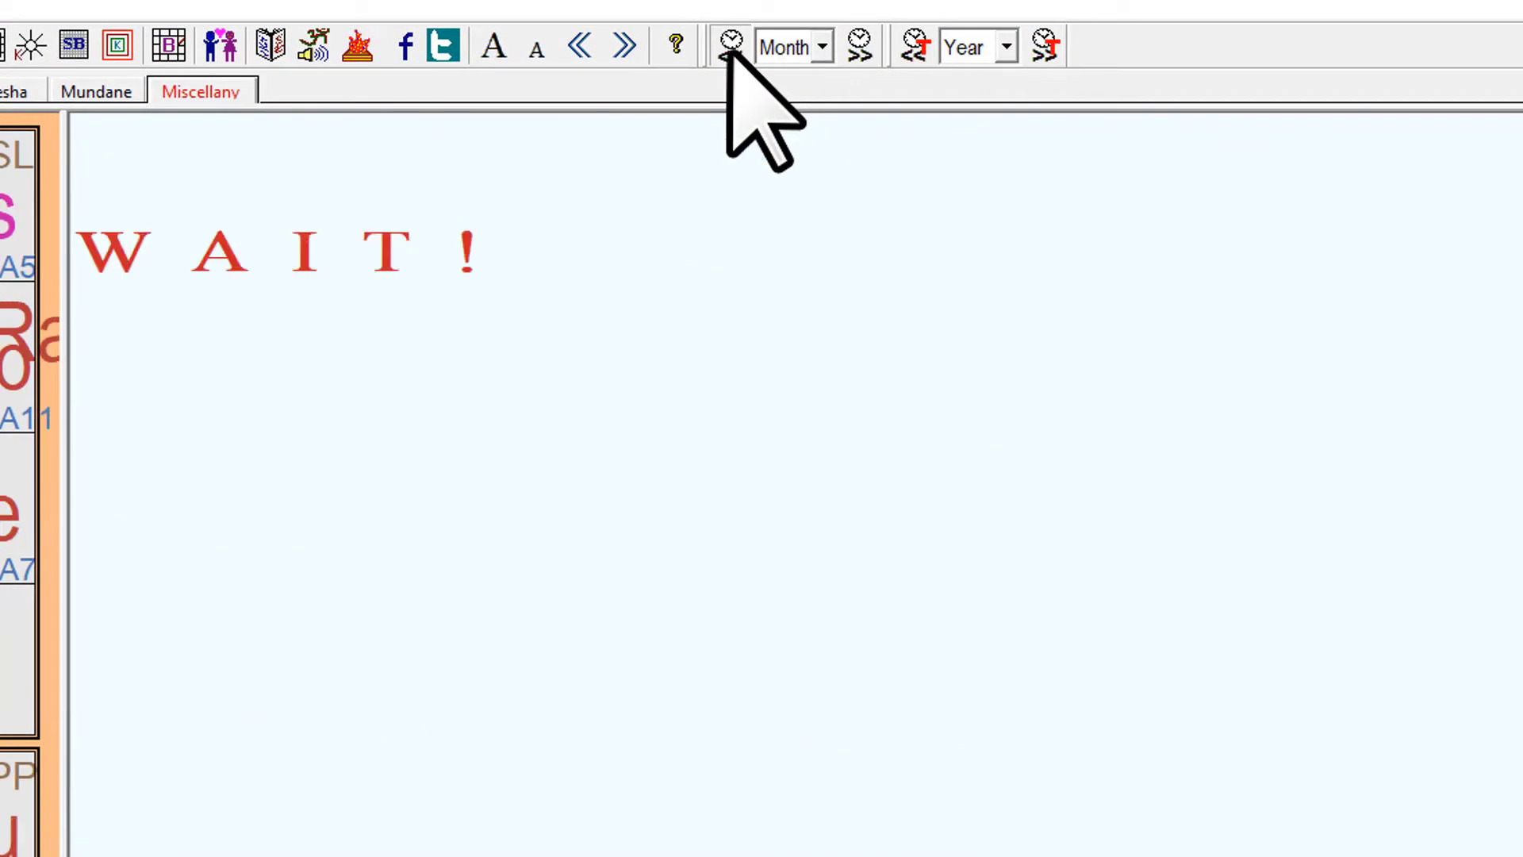
pyautogui.click(729, 44)
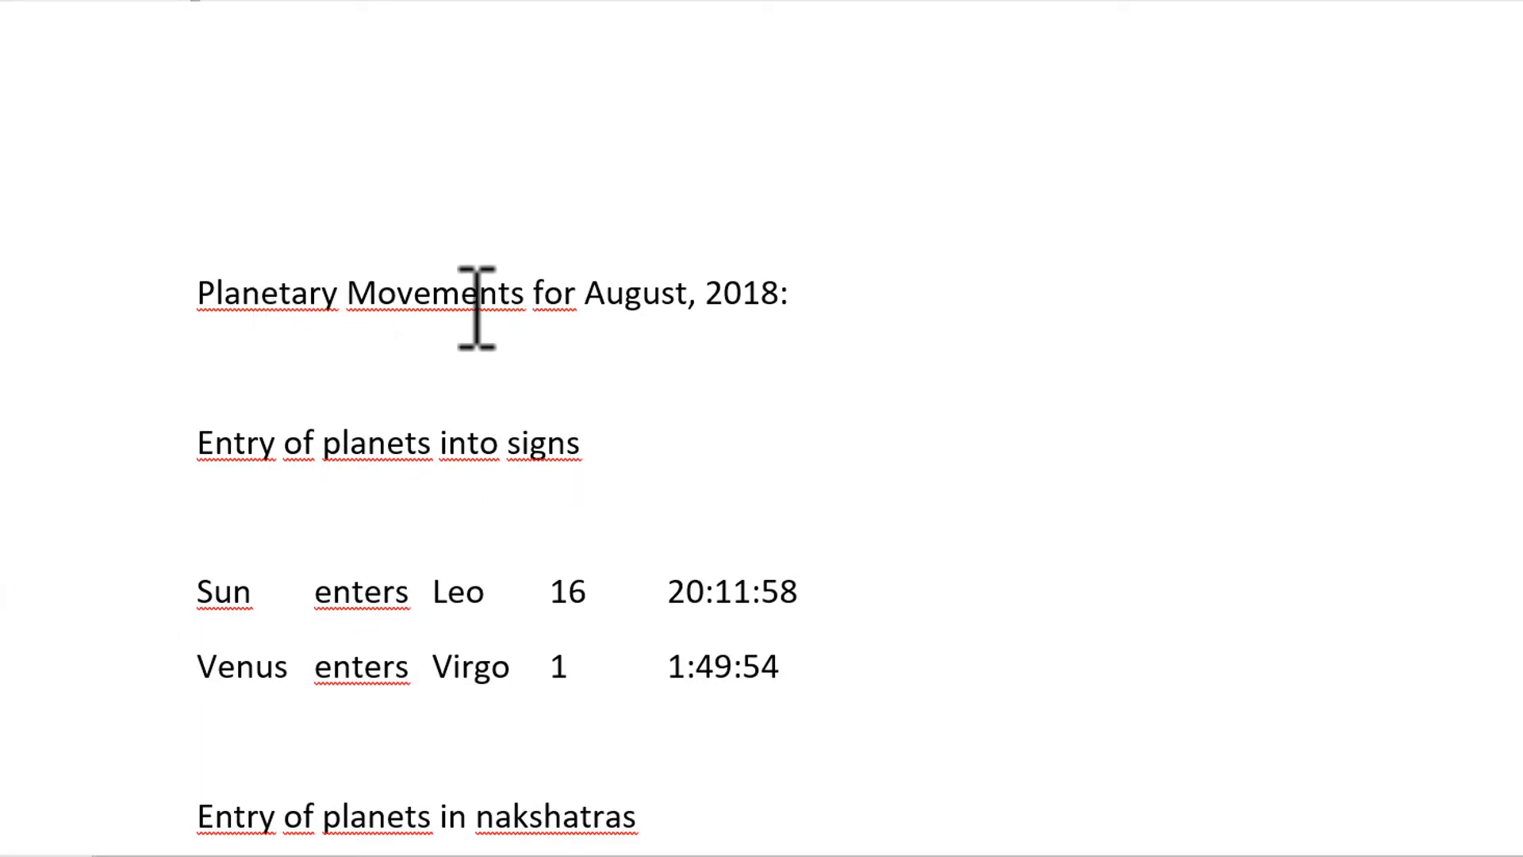
# Switch to Word and review the August 2018 entries of planets into signs and nakshatras.
pyautogui.scroll(-1, 587, 372)
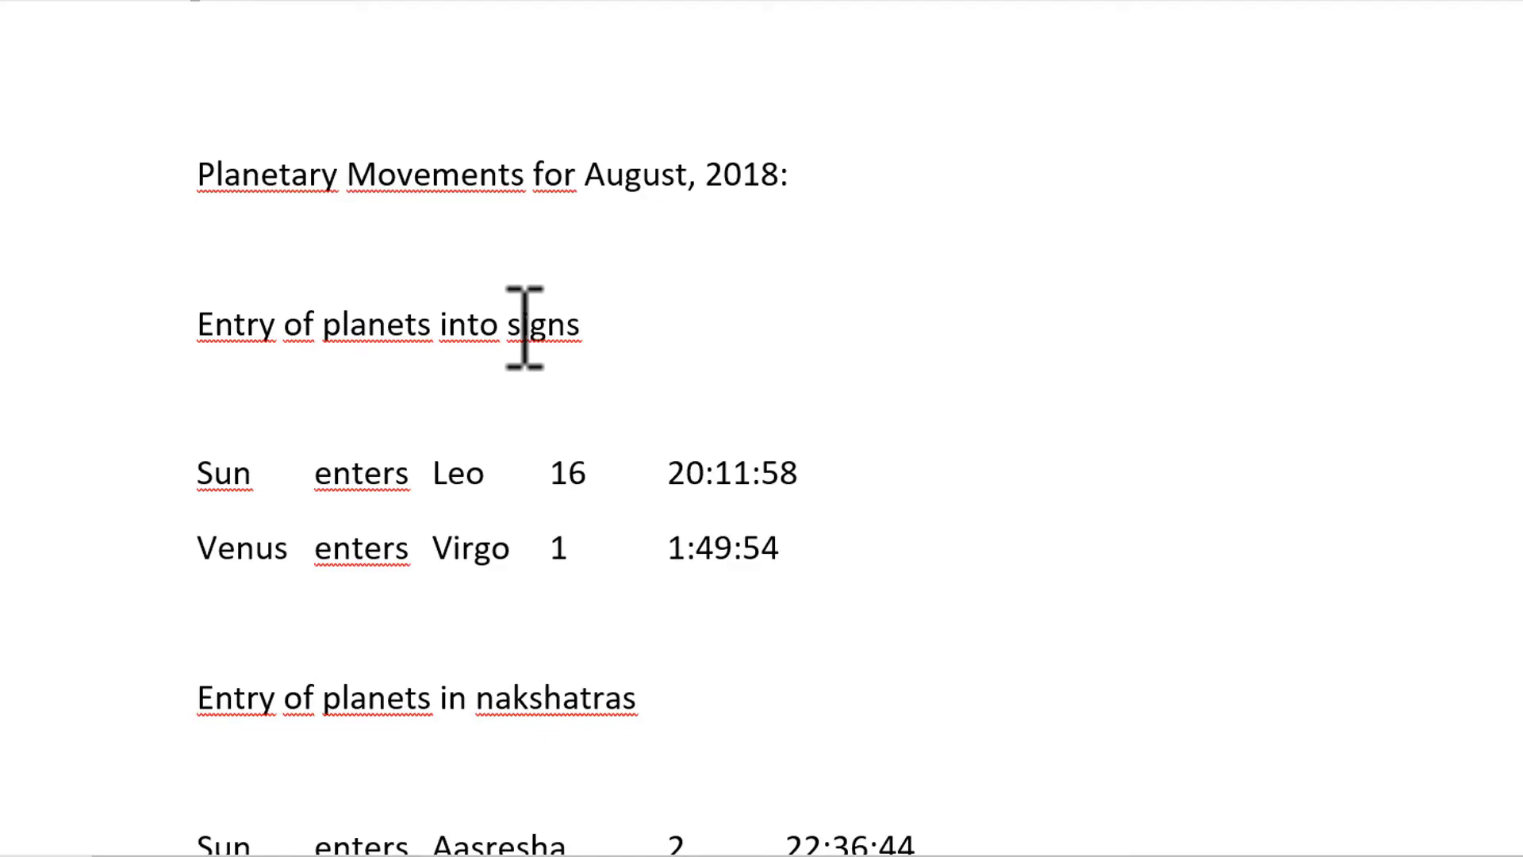
pyautogui.scroll(-1, 310, 441)
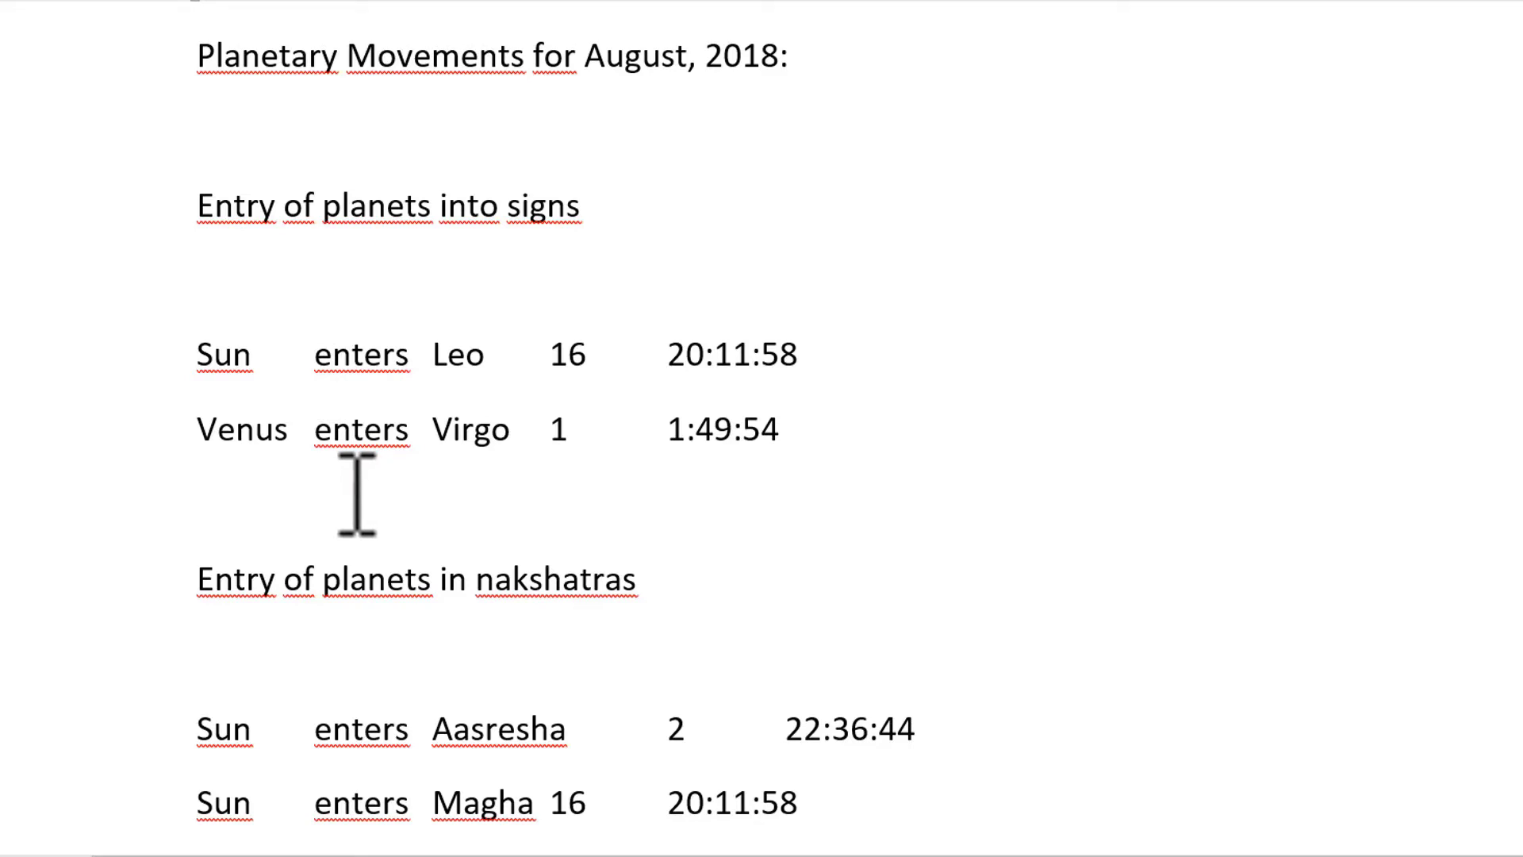
pyautogui.scroll(-4, 360, 492)
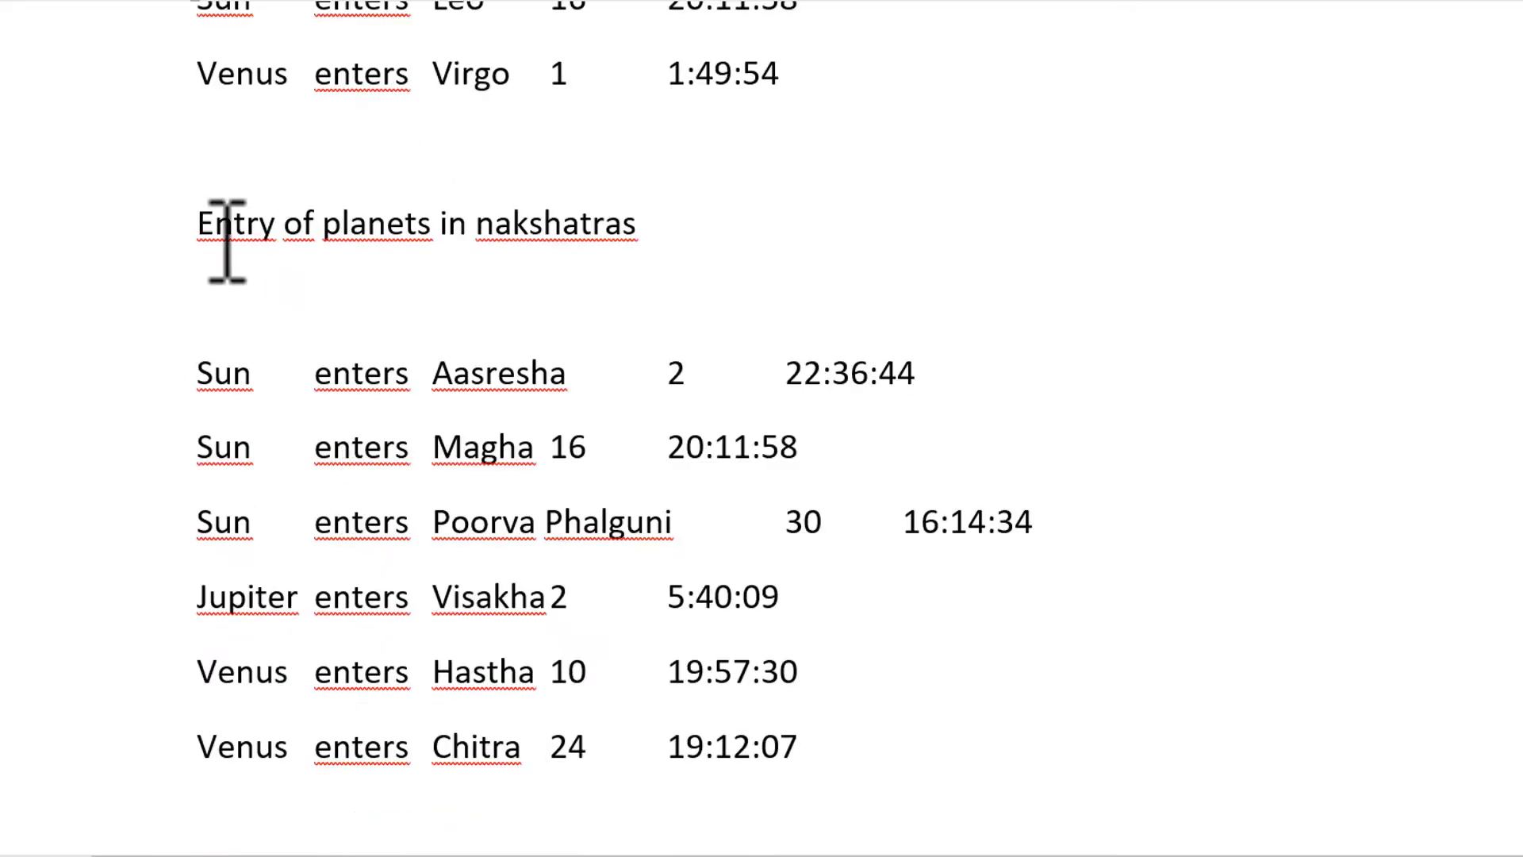